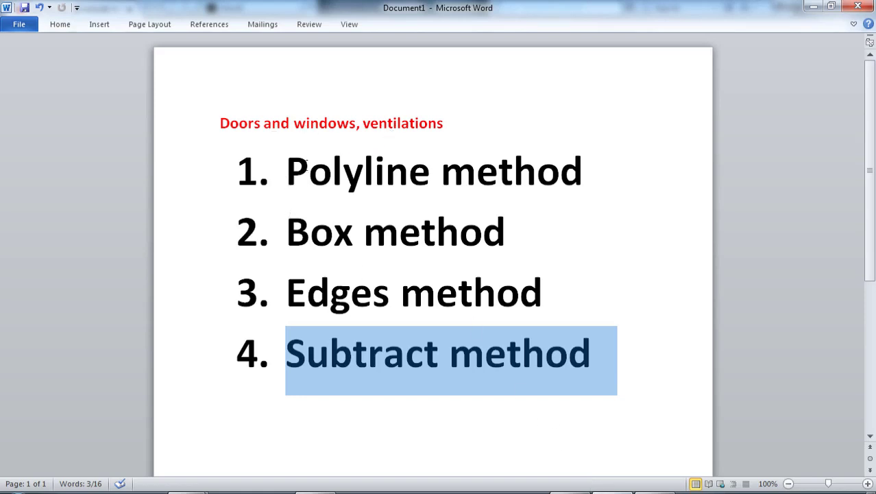
# Review the Polyline, Box, Edges and Subtract methods listed for doors, windows and ventilations.
pyautogui.click(287, 166)
pyautogui.moveTo(370, 247); pyautogui.dragTo(575, 332)
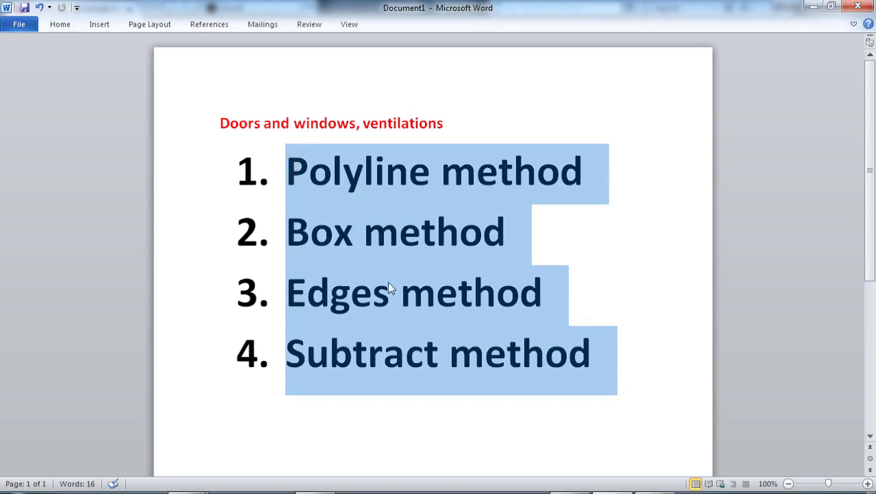
pyautogui.click(285, 175)
pyautogui.moveTo(283, 173); pyautogui.dragTo(388, 176)
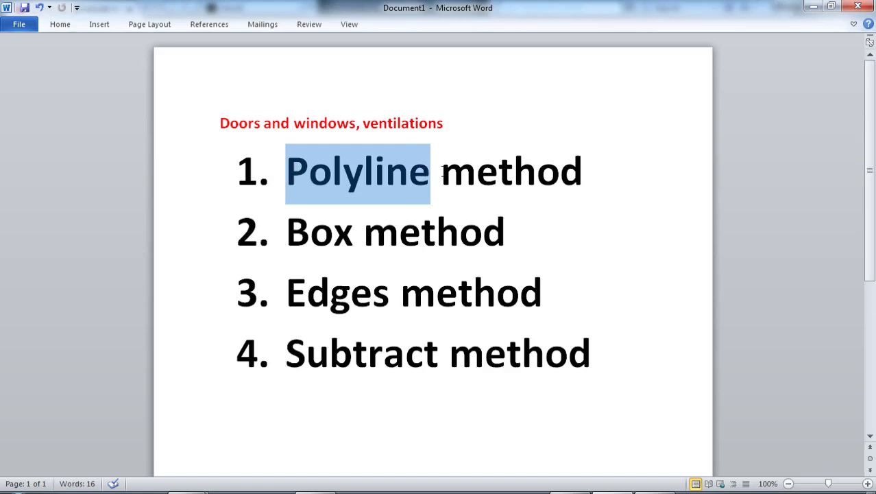
pyautogui.moveTo(442, 173); pyautogui.dragTo(567, 180)
pyautogui.tripleClick(515, 231)
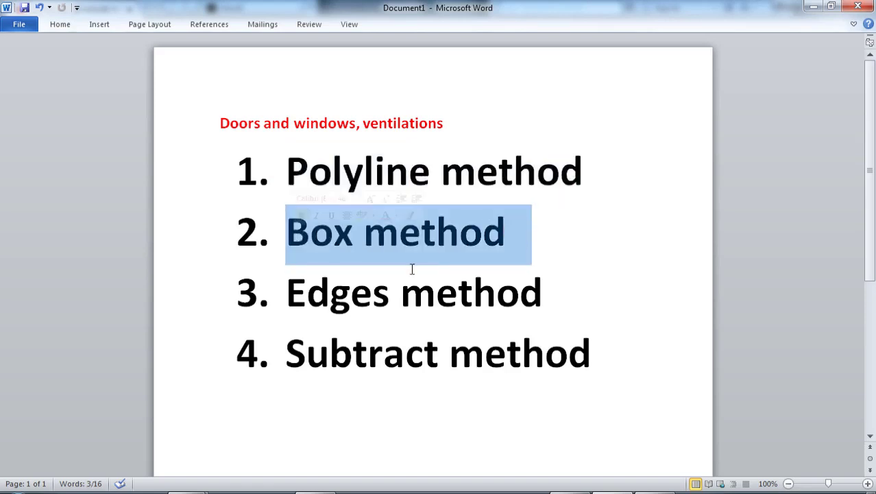
pyautogui.tripleClick(556, 293)
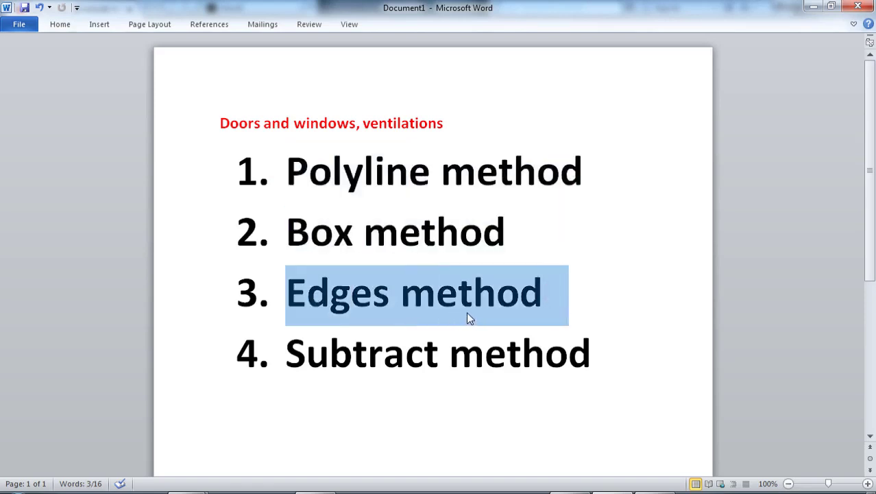
pyautogui.click(373, 302)
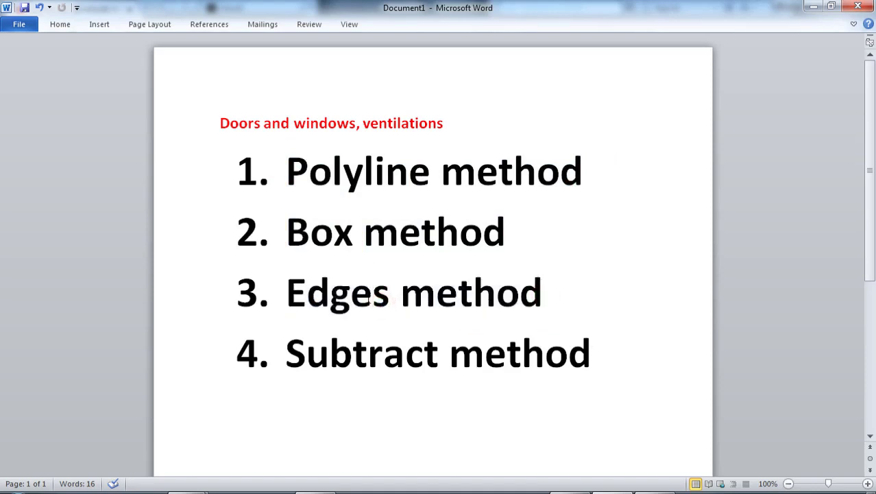
pyautogui.tripleClick(599, 350)
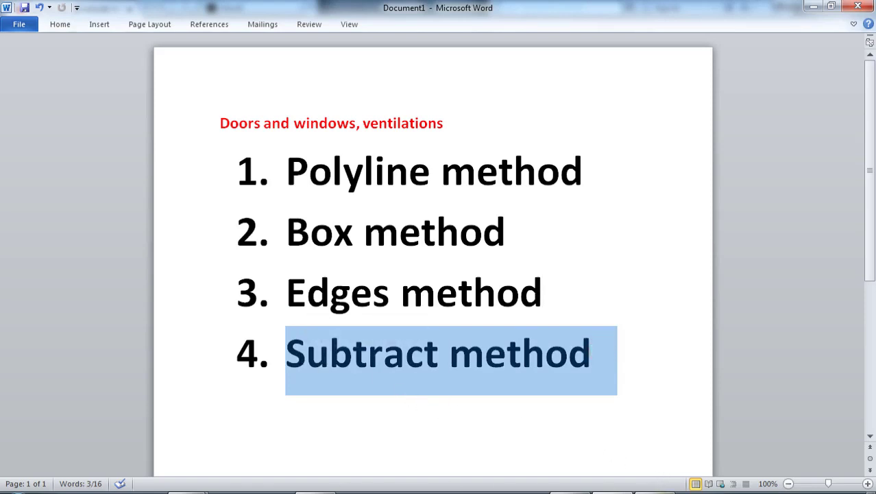
# Switch to the PART01 drawing in AutoCAD and examine the 6' drawing room window opening in the box-method model.
pyautogui.click(185, 491)
pyautogui.click(287, 438)
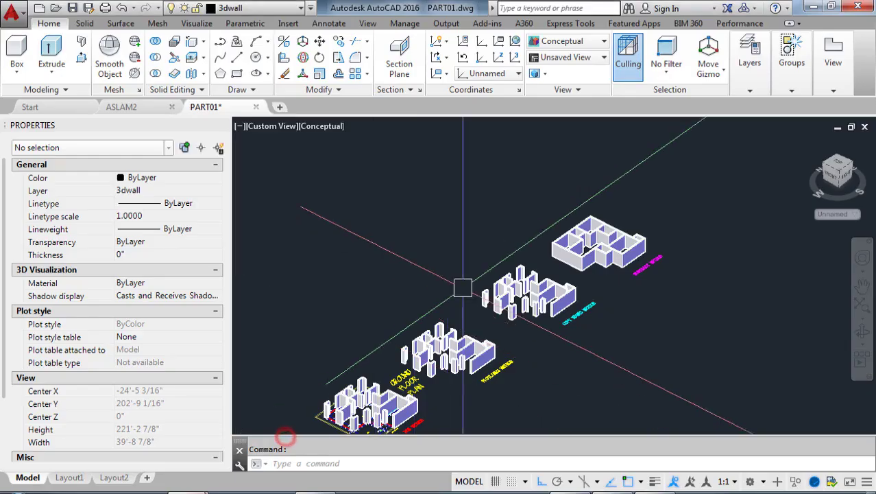
pyautogui.scroll(5, 466, 341)
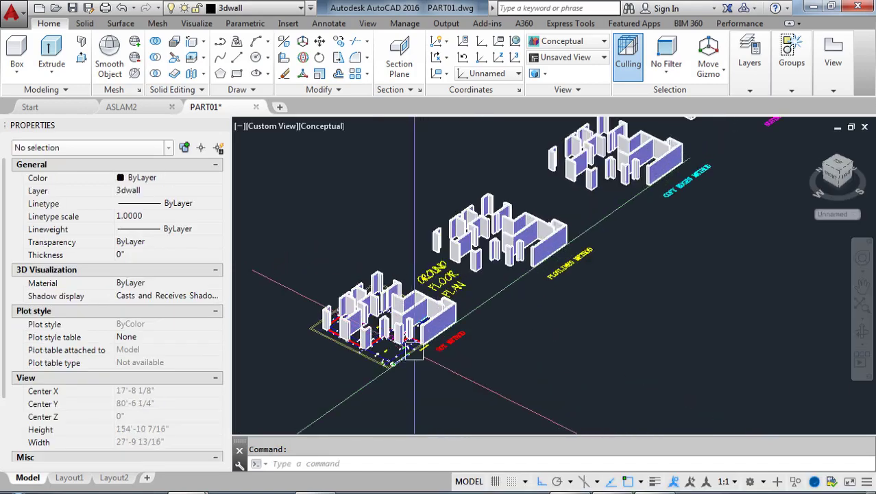
pyautogui.scroll(2, 423, 348)
pyautogui.moveTo(420, 318); pyautogui.dragTo(438, 365, button='middle')
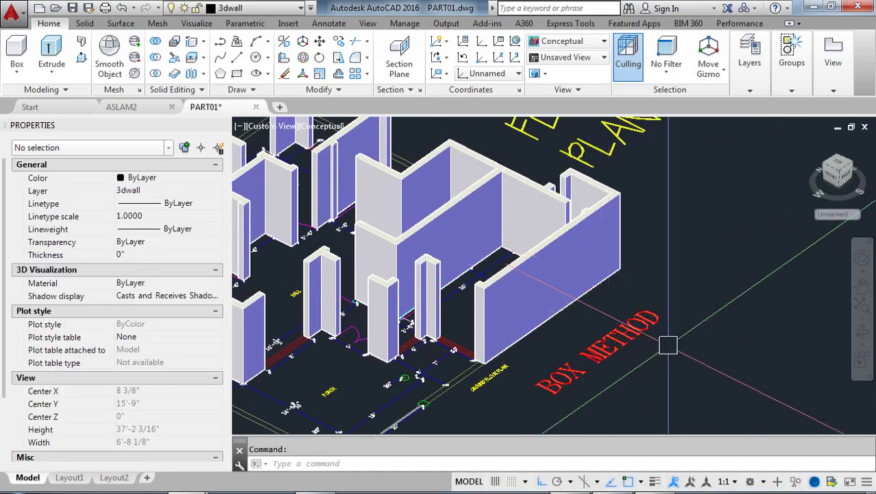
pyautogui.scroll(-2, 676, 349)
pyautogui.scroll(3, 533, 351)
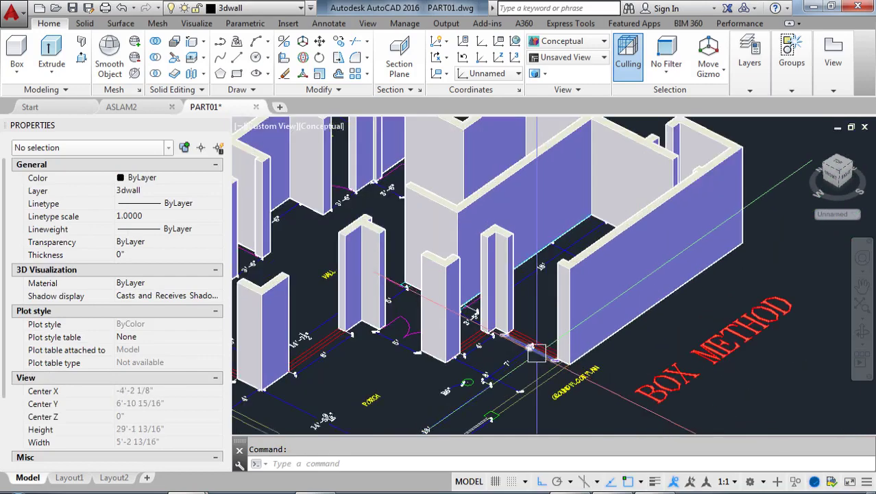
pyautogui.moveTo(535, 352); pyautogui.dragTo(543, 320, button='middle')
pyautogui.scroll(2, 535, 343)
pyautogui.scroll(2, 511, 336)
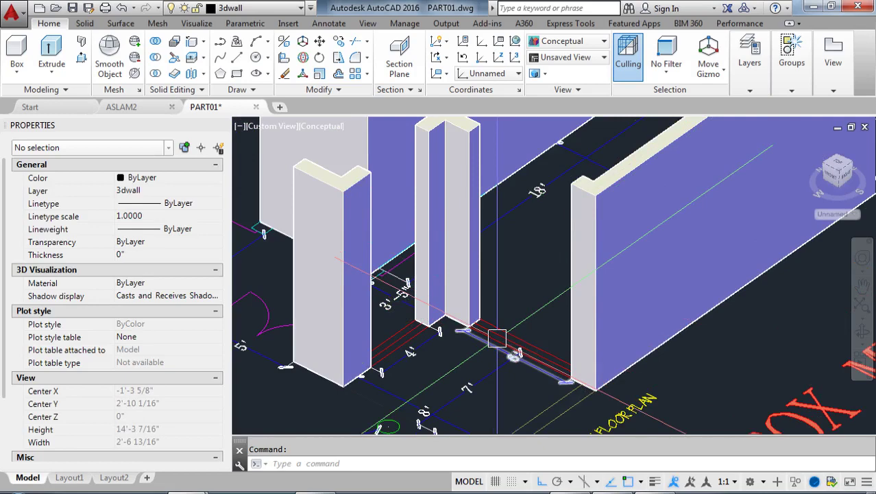
pyautogui.scroll(-2, 497, 338)
pyautogui.scroll(1, 497, 338)
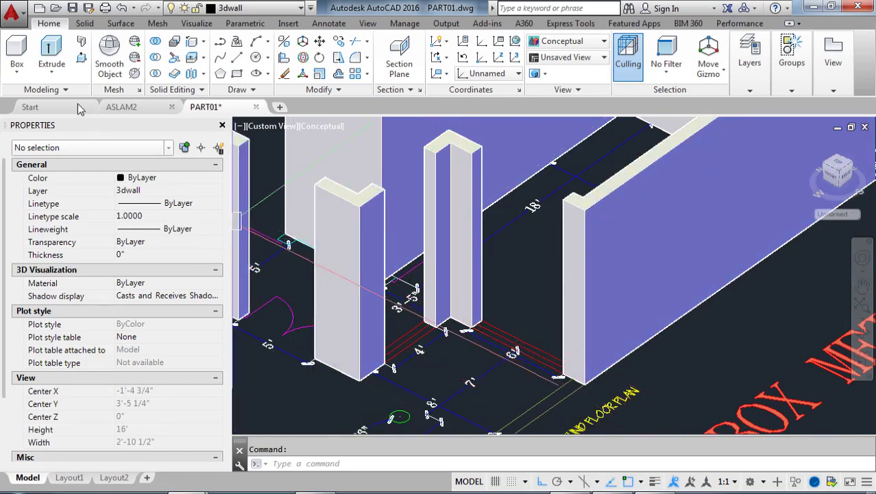
# Draw a 24-inch-high box across the base of the 6' drawing room window opening to form the sill wall.
pyautogui.click(13, 55)
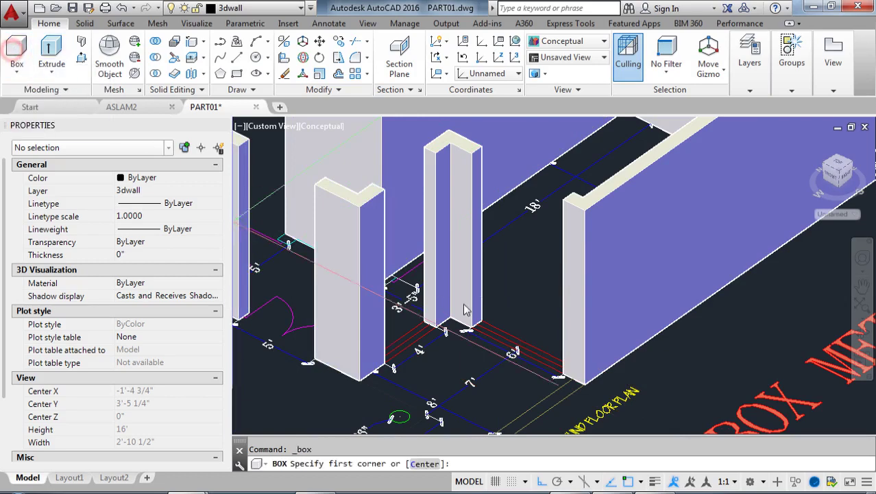
pyautogui.scroll(5, 465, 310)
pyautogui.click(396, 286)
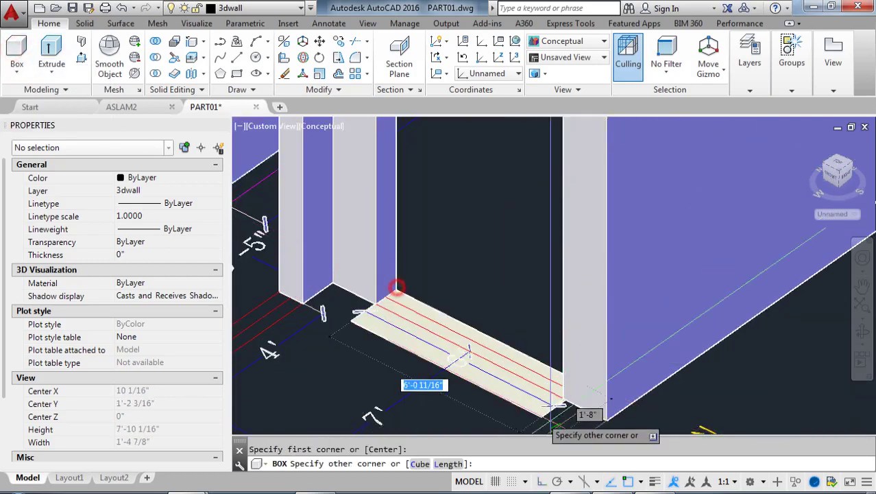
pyautogui.click(561, 403)
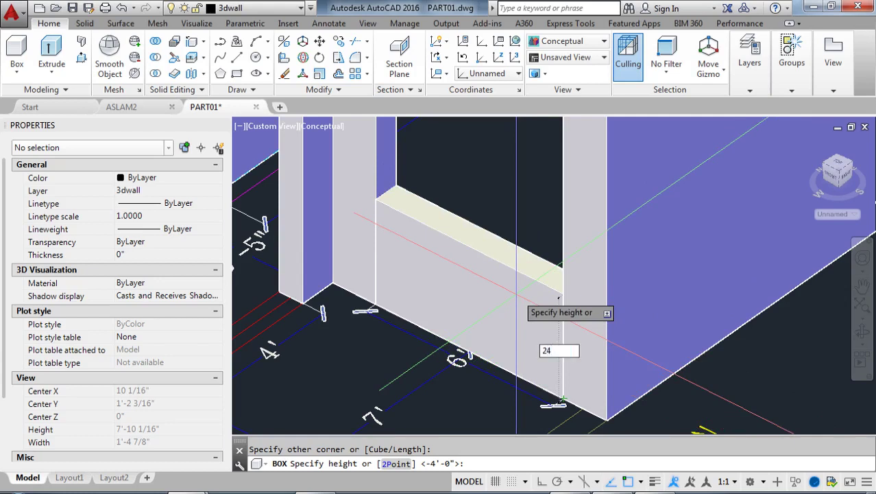
pyautogui.press('Return')
# Draw a box from the wall tops across the 6' drawing room window opening, extending 4' downward.
pyautogui.scroll(-5, 516, 294)
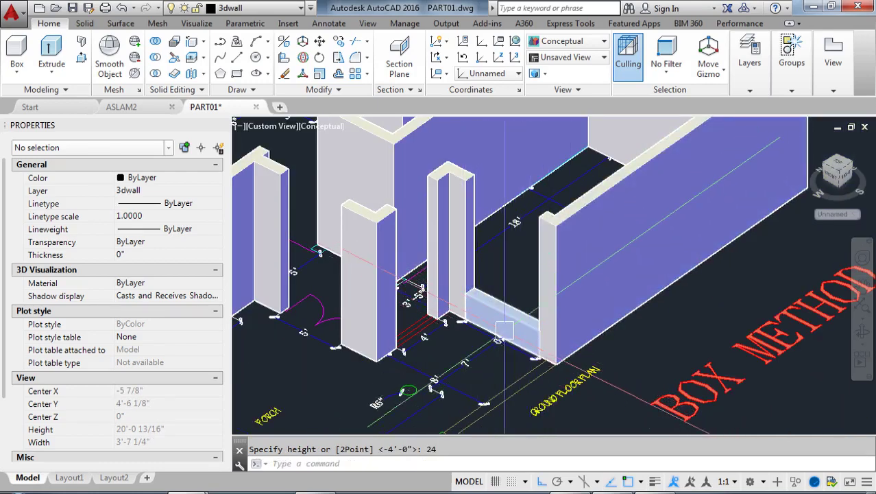
pyautogui.keyDown('shift'); pyautogui.moveTo(477, 322); pyautogui.dragTo(591, 358, button='middle'); pyautogui.keyUp('shift')
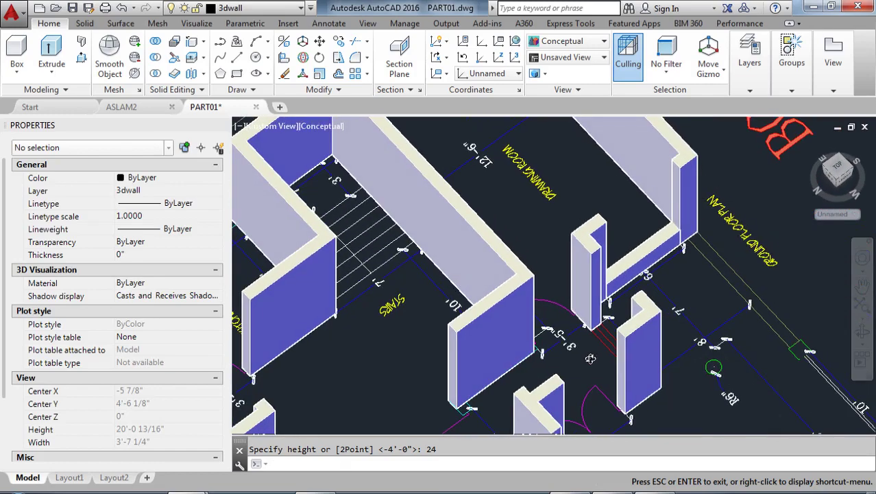
pyautogui.moveTo(648, 269); pyautogui.dragTo(594, 346, button='middle')
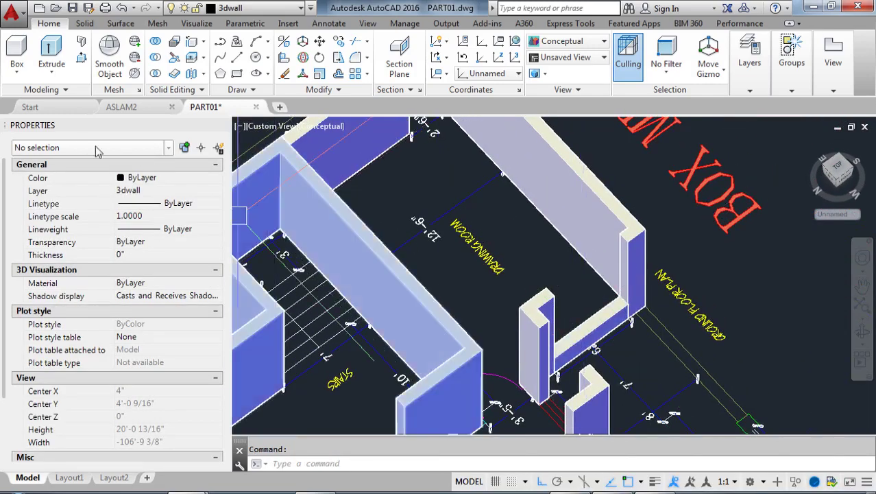
pyautogui.click(24, 43)
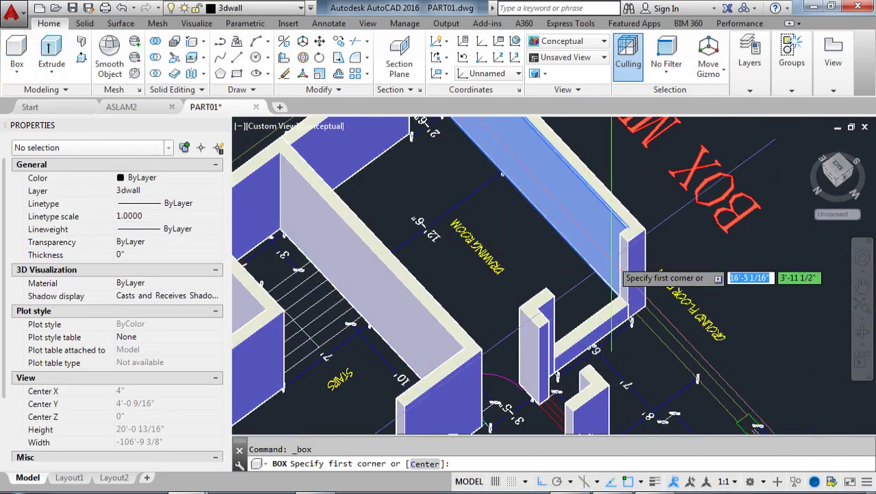
pyautogui.press('Escape')
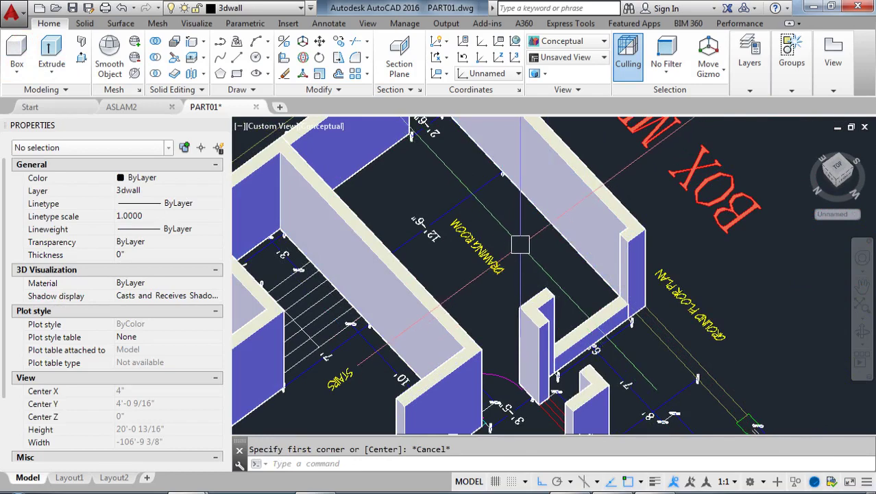
pyautogui.press('Return')
pyautogui.scroll(2, 549, 285)
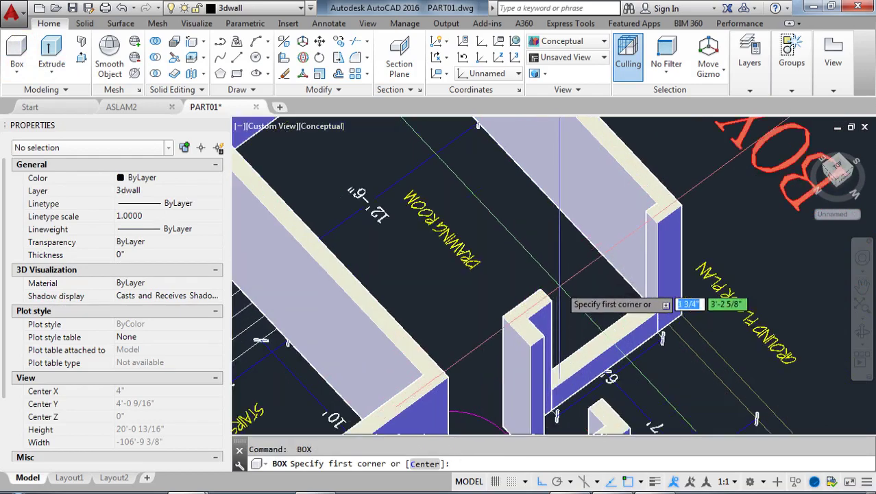
pyautogui.scroll(4, 634, 214)
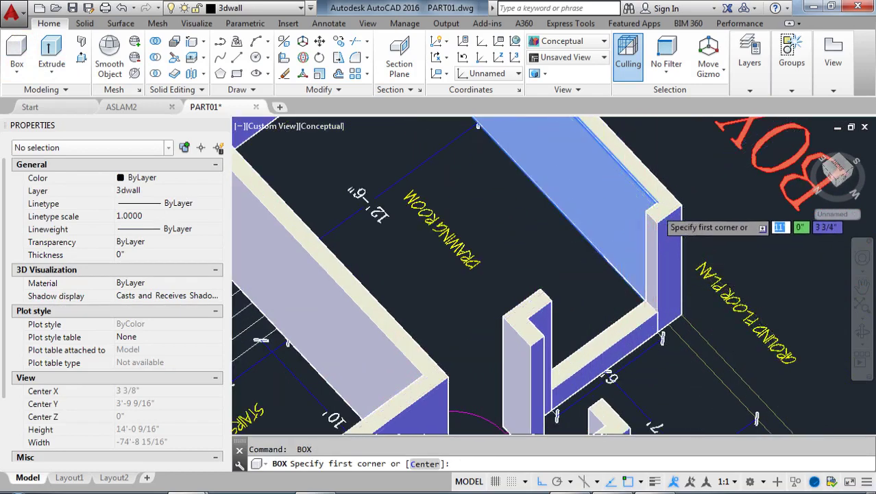
pyautogui.scroll(-5, 658, 247)
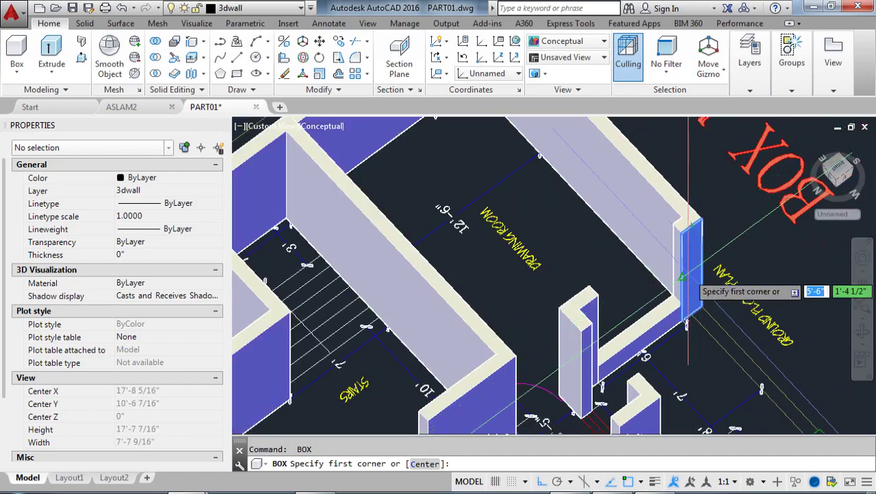
pyautogui.keyDown('shift'); pyautogui.moveTo(706, 268); pyautogui.dragTo(726, 230, button='middle'); pyautogui.keyUp('shift')
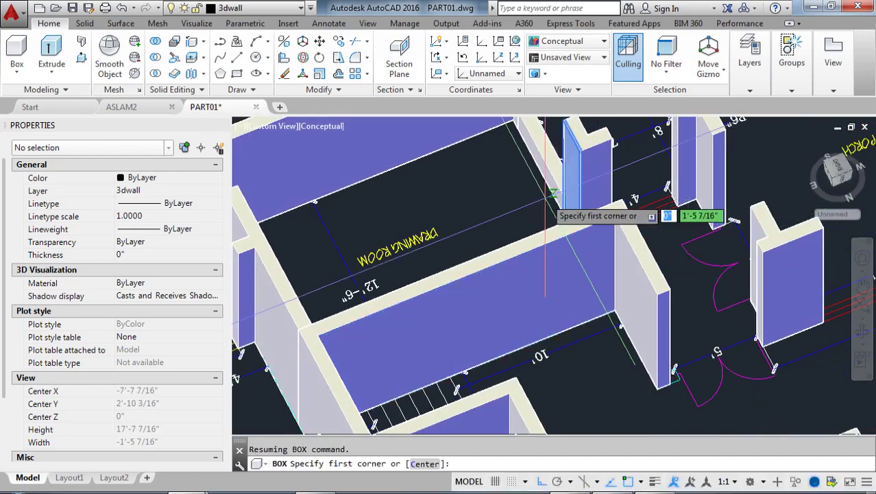
pyautogui.moveTo(548, 197); pyautogui.dragTo(615, 322, button='middle')
pyautogui.scroll(2, 606, 262)
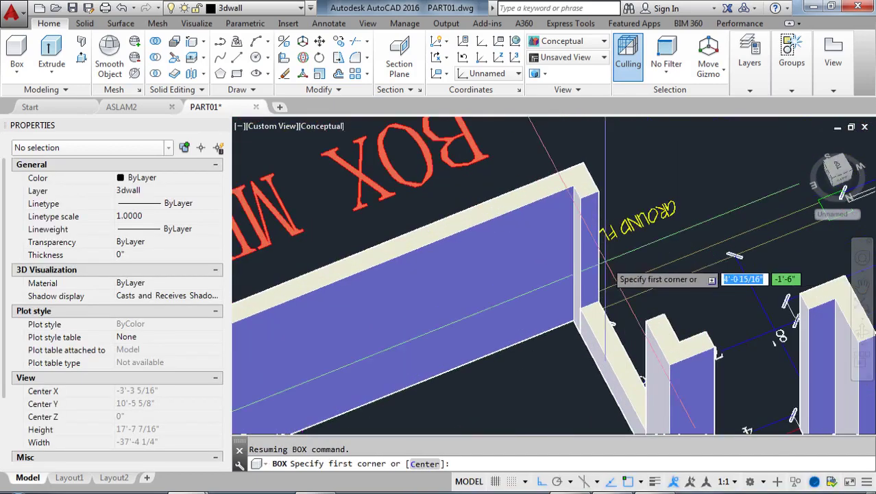
pyautogui.click(598, 191)
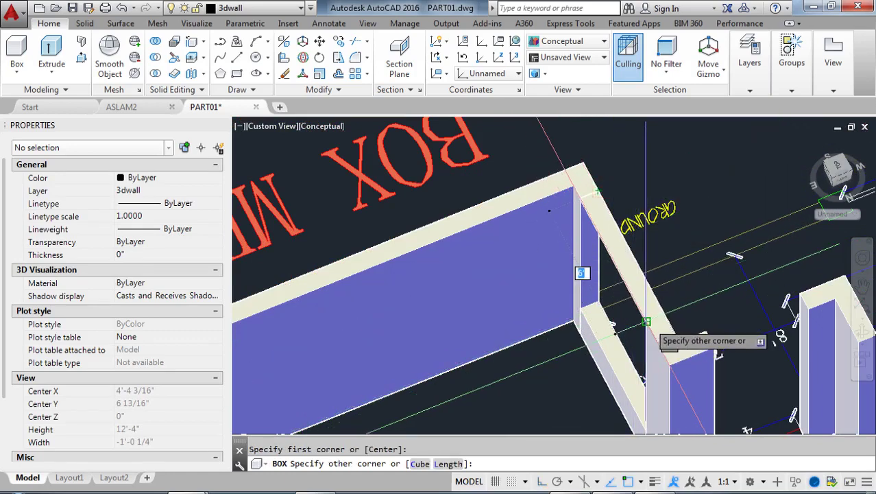
pyautogui.click(647, 321)
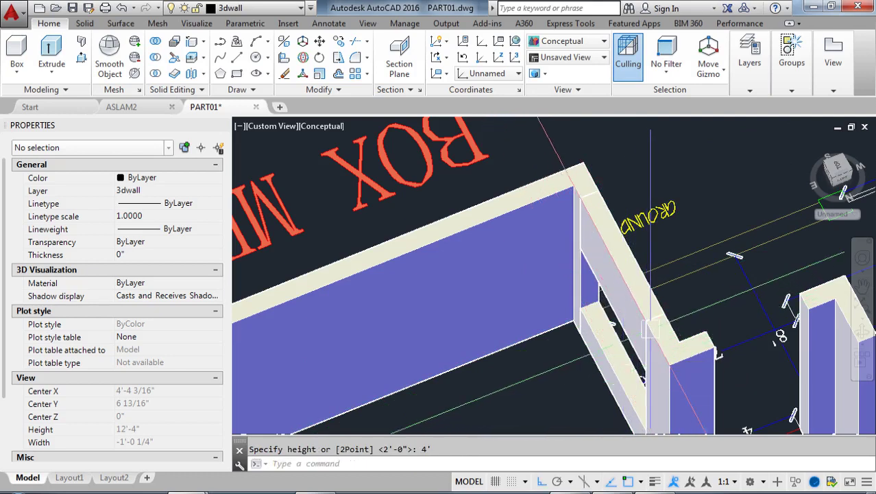
# Draw a box from the wall tops across the 5' door opening beside the porch, extending 4' downward.
pyautogui.scroll(-3, 651, 329)
pyautogui.keyDown('shift'); pyautogui.moveTo(651, 329); pyautogui.dragTo(450, 322, button='middle'); pyautogui.keyUp('shift')
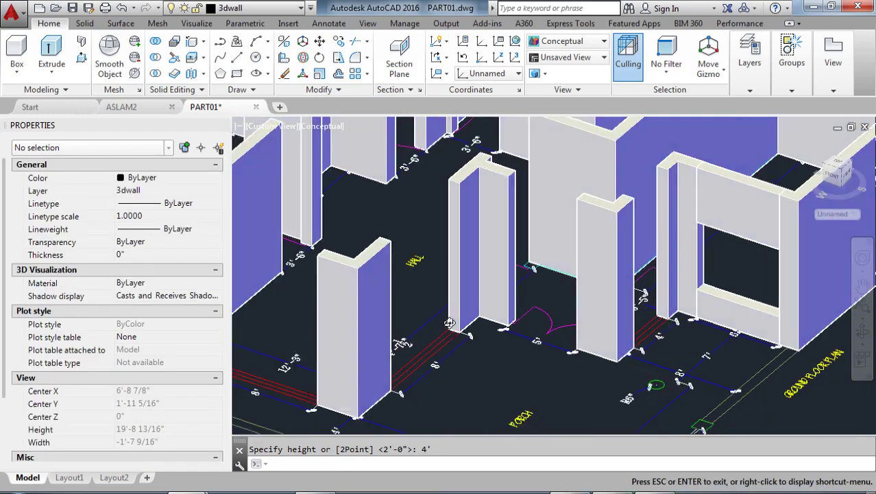
pyautogui.keyDown('shift'); pyautogui.moveTo(711, 333); pyautogui.dragTo(648, 369, button='middle'); pyautogui.keyUp('shift')
pyautogui.scroll(2, 622, 299)
pyautogui.moveTo(637, 298); pyautogui.dragTo(610, 333, button='middle')
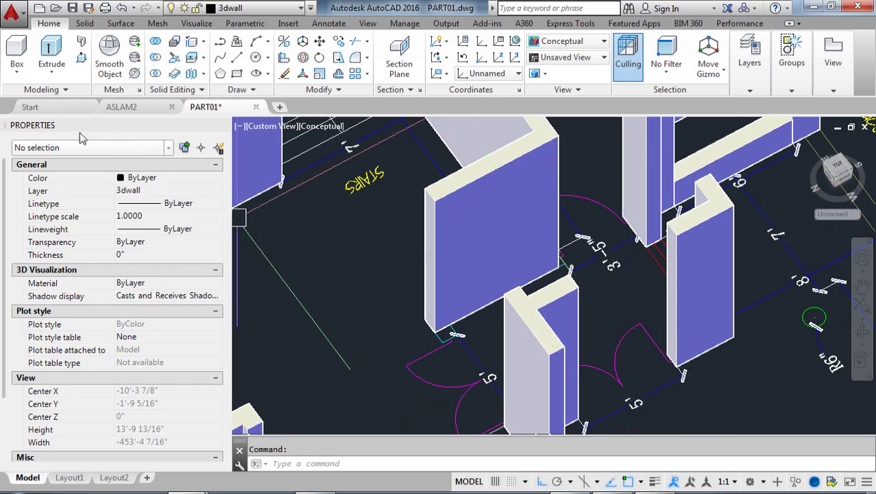
pyautogui.click(24, 43)
pyautogui.scroll(2, 679, 237)
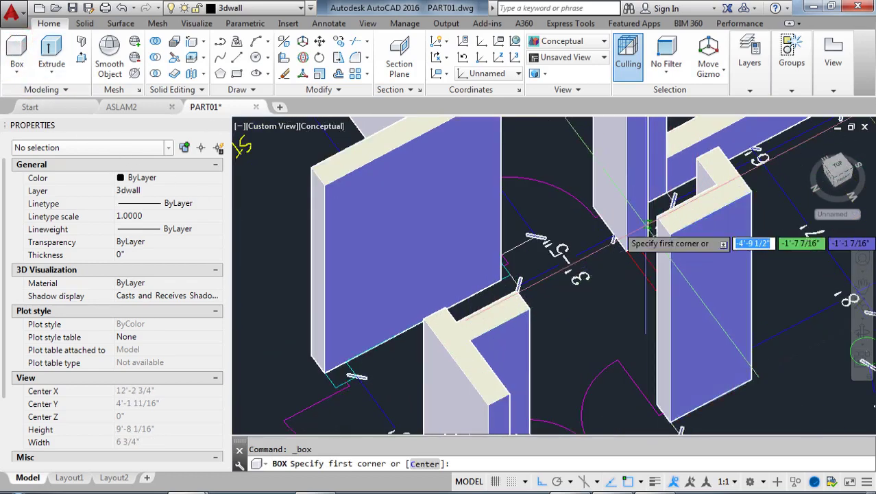
pyautogui.click(656, 216)
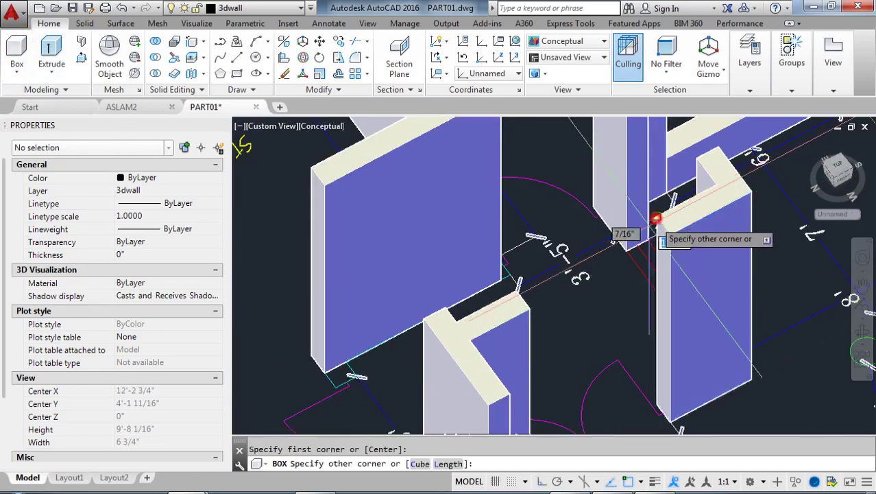
pyautogui.click(529, 308)
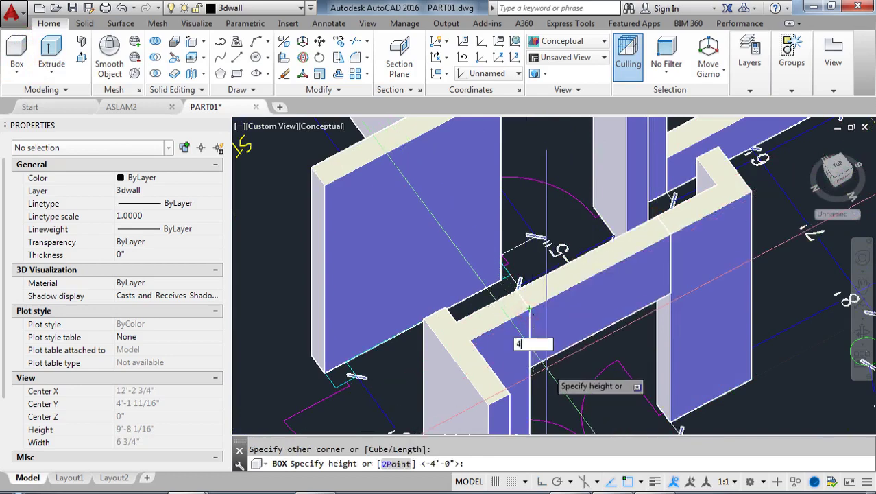
pyautogui.press('Return')
# Unite the lintel box over the 5' door opening beside the porch with the wall pieces on both sides using Union.
pyautogui.scroll(-2, 634, 348)
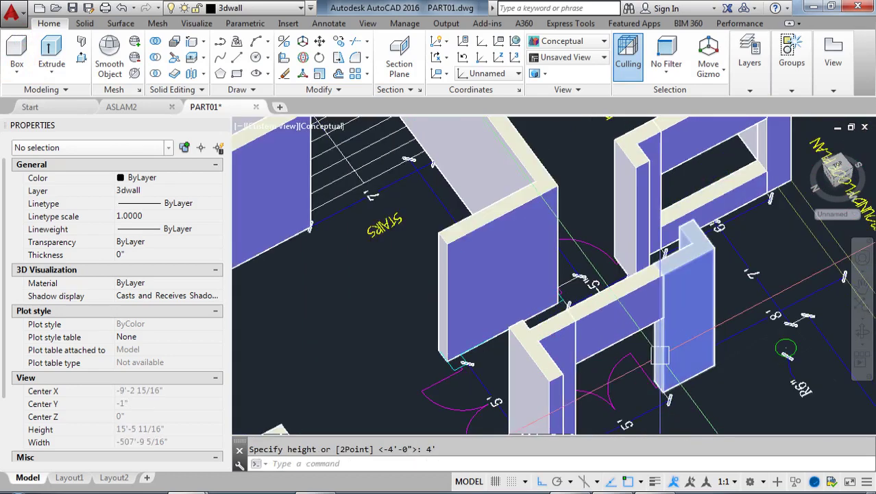
pyautogui.keyDown('shift'); pyautogui.moveTo(660, 355); pyautogui.dragTo(570, 350, button='middle'); pyautogui.keyUp('shift')
pyautogui.scroll(4, 555, 309)
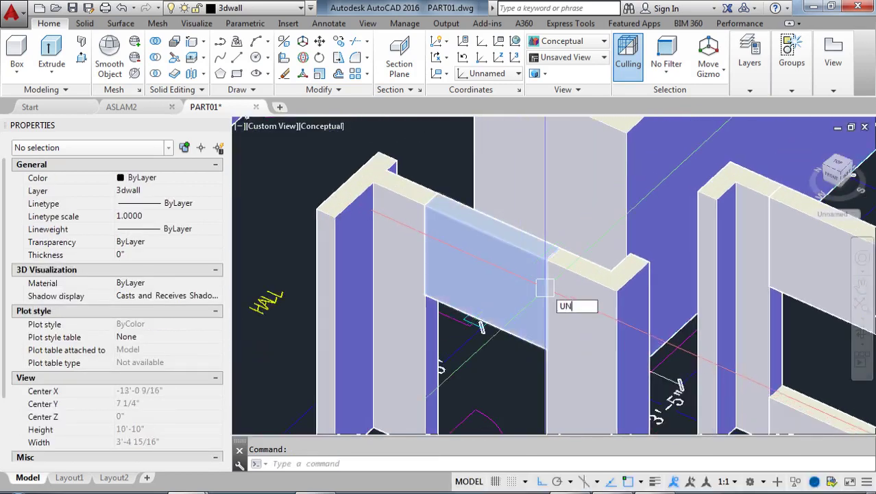
pyautogui.write('UNI')
pyautogui.press('Return')
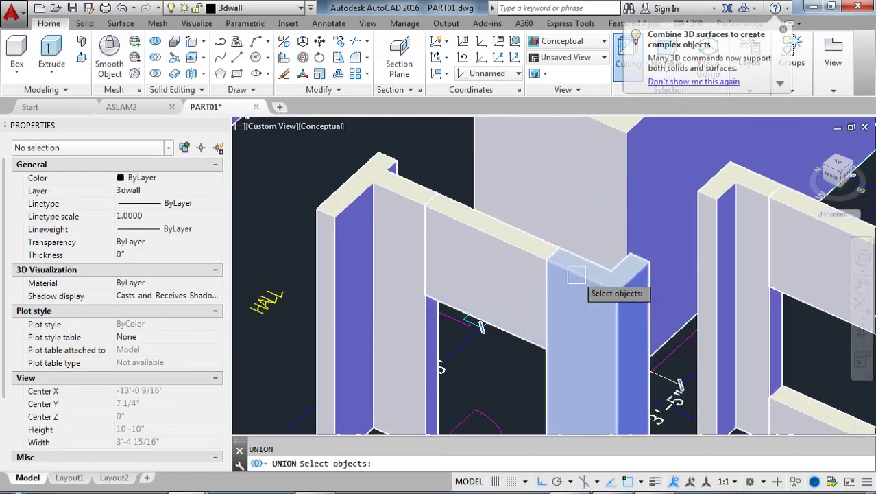
pyautogui.click(576, 275)
pyautogui.click(512, 253)
pyautogui.press('Return')
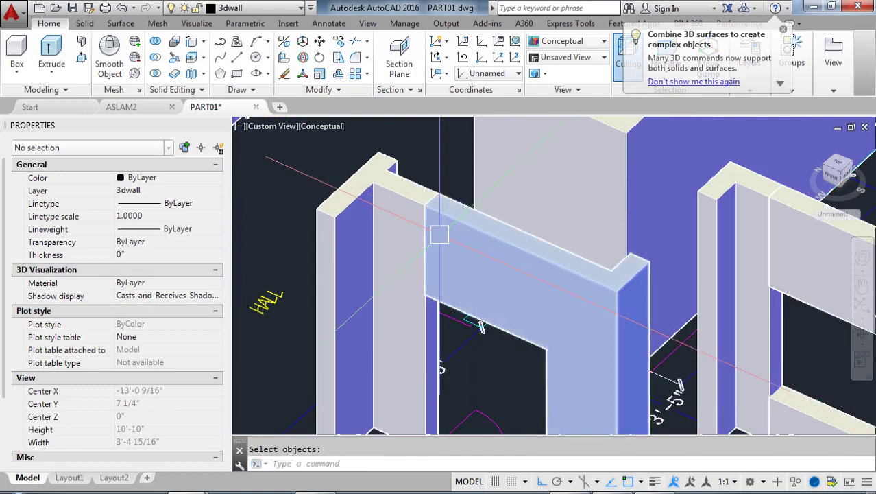
pyautogui.click(475, 240)
pyautogui.click(409, 204)
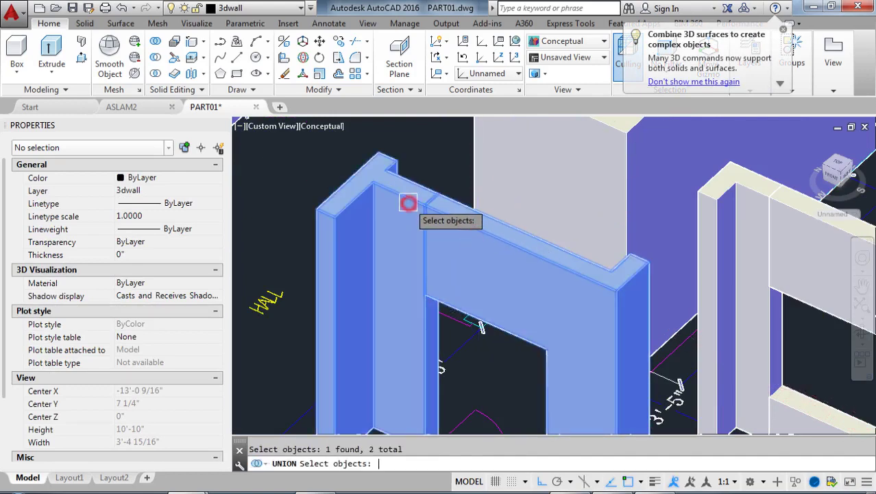
pyautogui.press('Return')
# Unite the sill box, the lintel box and both adjoining walls around the 6' drawing room window using Union.
pyautogui.scroll(-2, 510, 275)
pyautogui.moveTo(698, 322); pyautogui.dragTo(669, 320, button='middle')
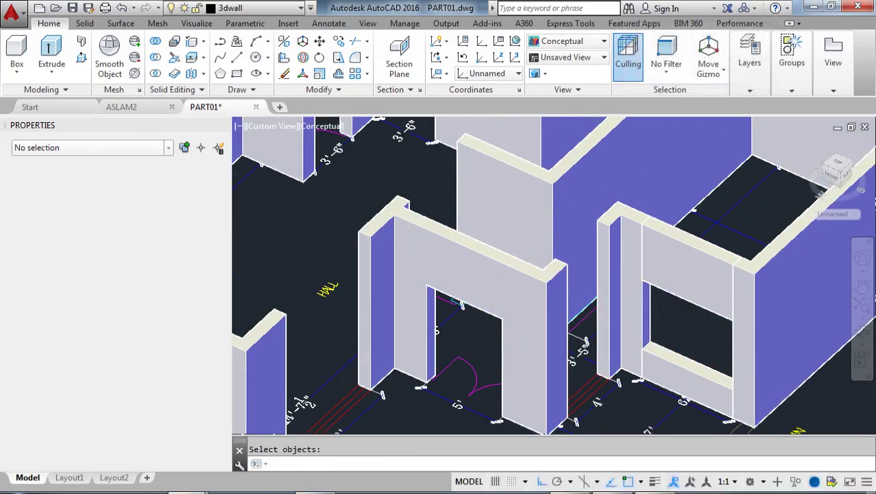
pyautogui.press('Return')
pyautogui.scroll(3, 718, 358)
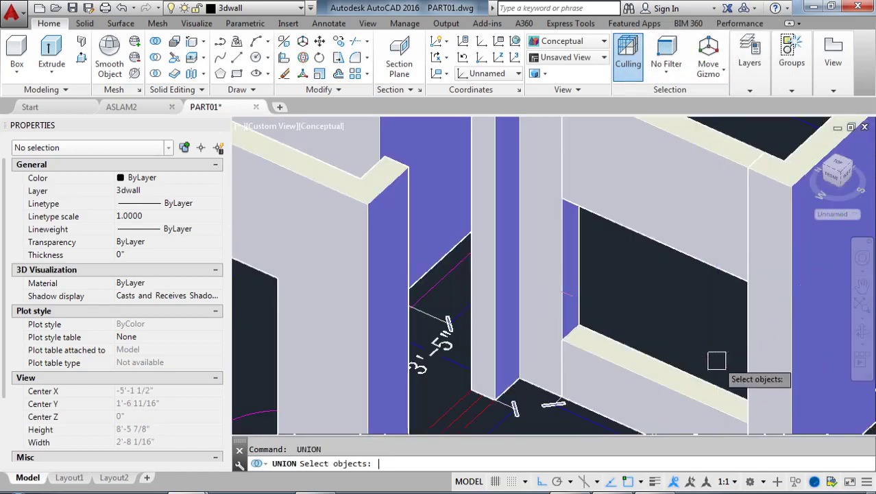
pyautogui.click(777, 344)
pyautogui.click(672, 392)
pyautogui.click(680, 252)
pyautogui.click(564, 248)
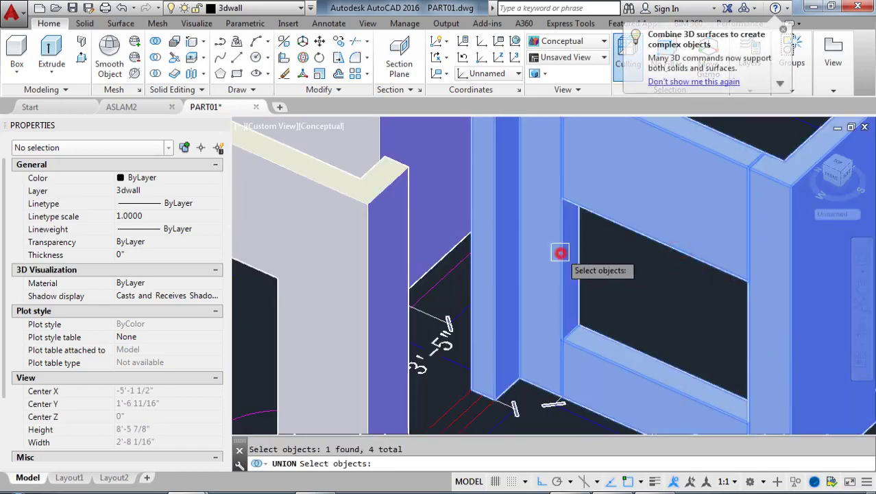
pyautogui.press('Return')
# In the polylines-method model, draw a 6' by 9" rectangle between the wall bases across the drawing room window opening.
pyautogui.scroll(-5, 652, 281)
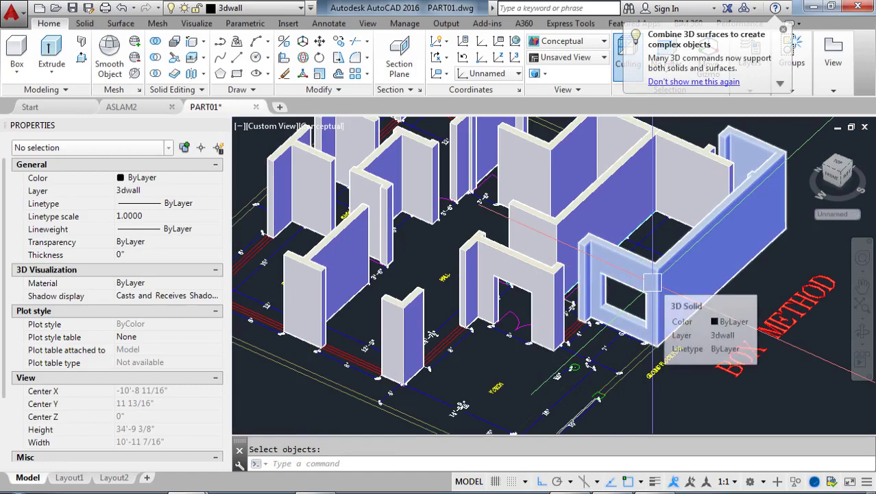
pyautogui.scroll(-5, 654, 284)
pyautogui.scroll(3, 590, 367)
pyautogui.scroll(5, 594, 363)
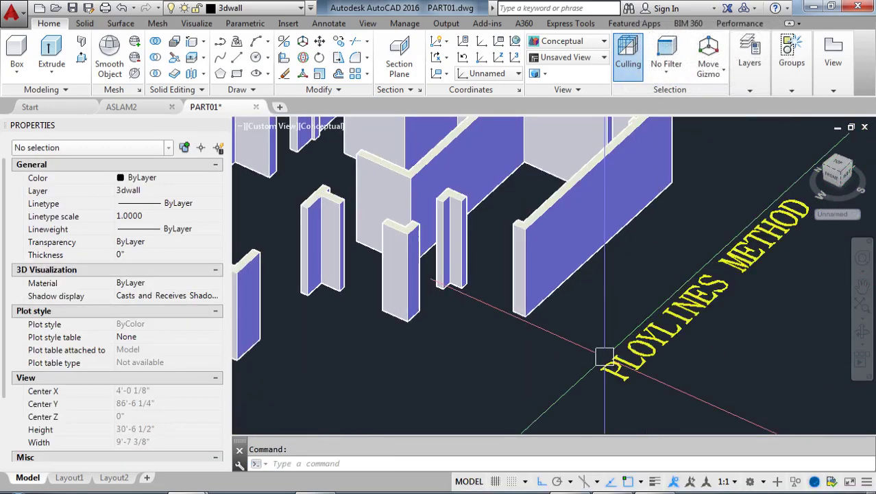
pyautogui.scroll(-5, 551, 335)
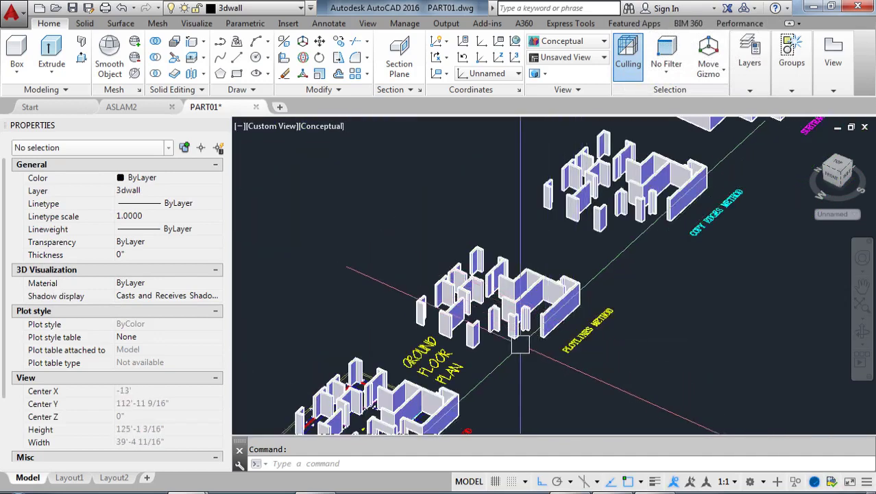
pyautogui.scroll(8, 552, 302)
pyautogui.scroll(3, 529, 347)
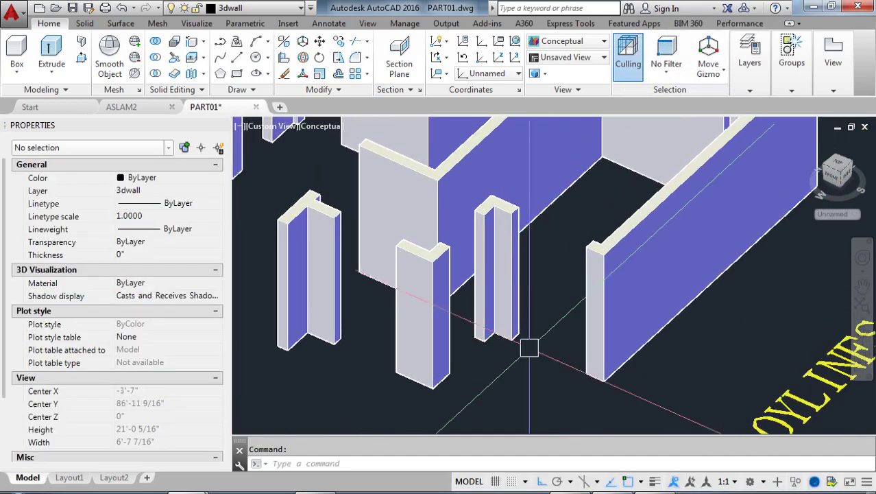
pyautogui.write('C')
pyautogui.press('Return')
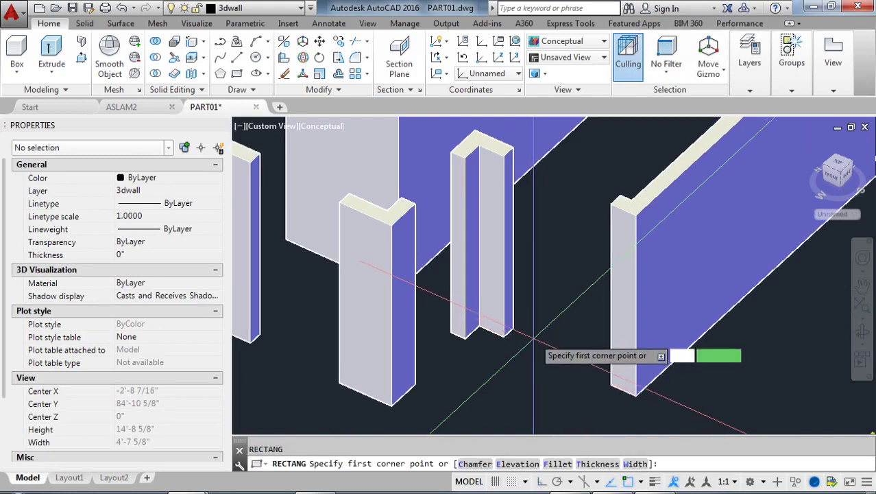
pyautogui.click(519, 329)
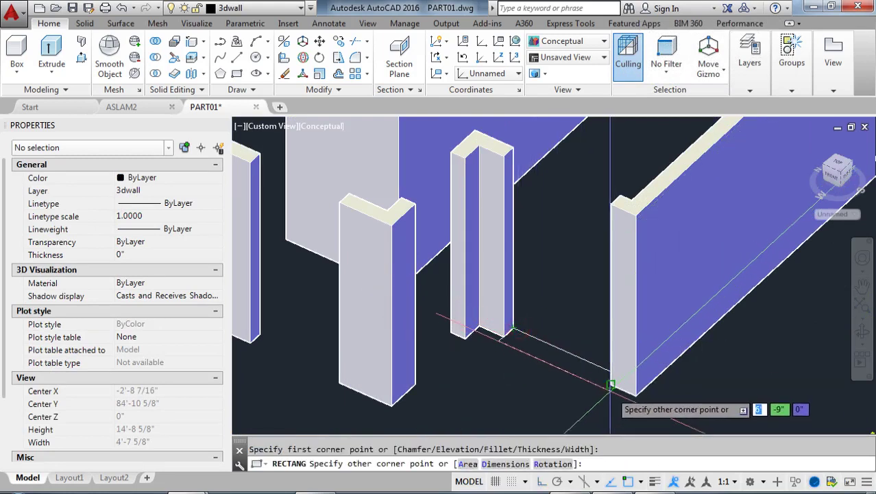
pyautogui.click(608, 379)
pyautogui.press('Return')
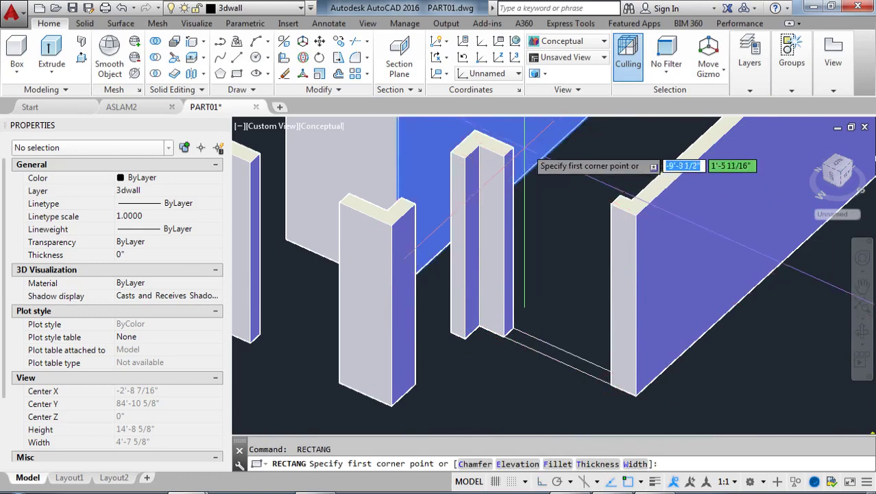
pyautogui.click(512, 147)
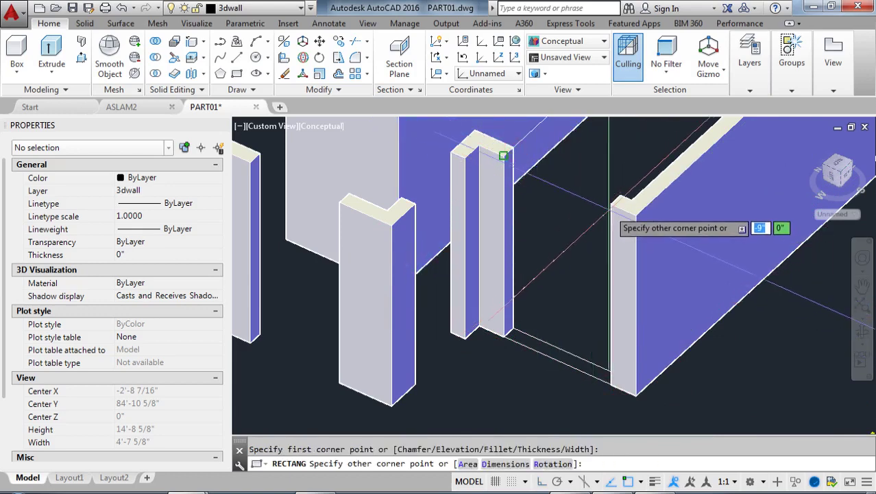
pyautogui.press('Escape')
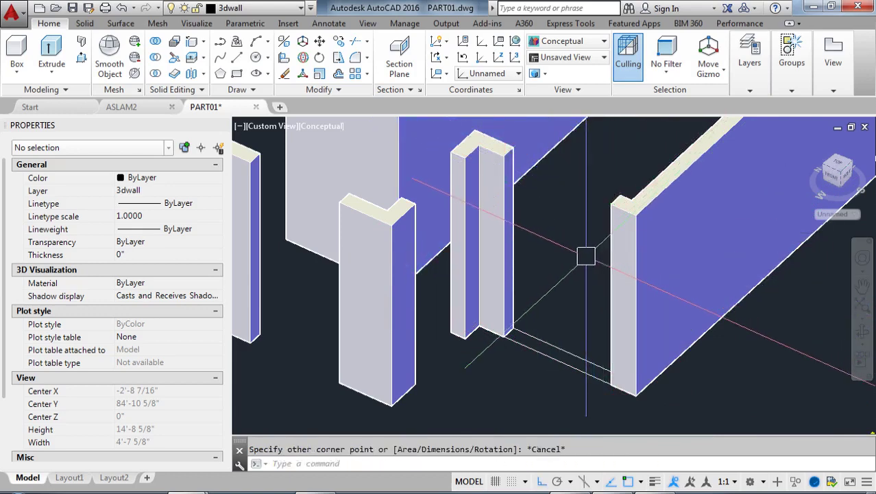
# Change the visual style of the viewport to 2D Wireframe.
pyautogui.keyDown('shift'); pyautogui.moveTo(534, 245); pyautogui.dragTo(579, 315, button='middle'); pyautogui.keyUp('shift')
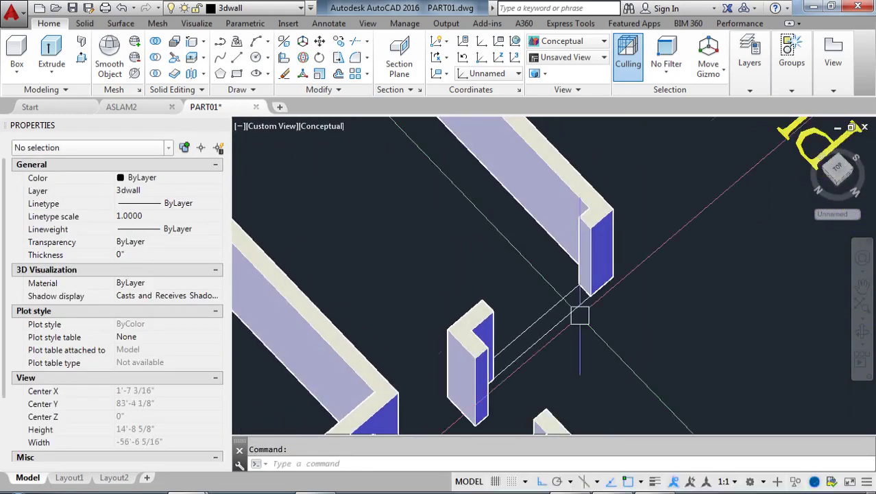
pyautogui.click(317, 126)
pyautogui.click(326, 159)
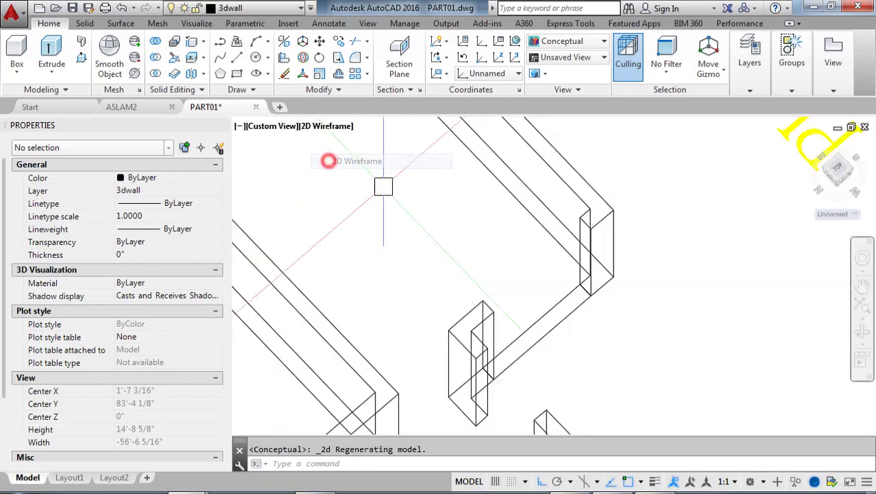
pyautogui.write('REC')
pyautogui.press('Return')
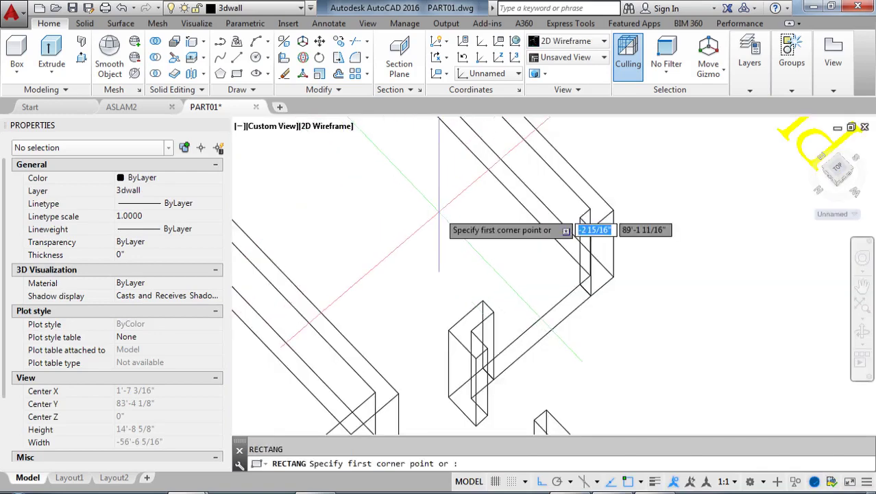
pyautogui.scroll(3, 559, 227)
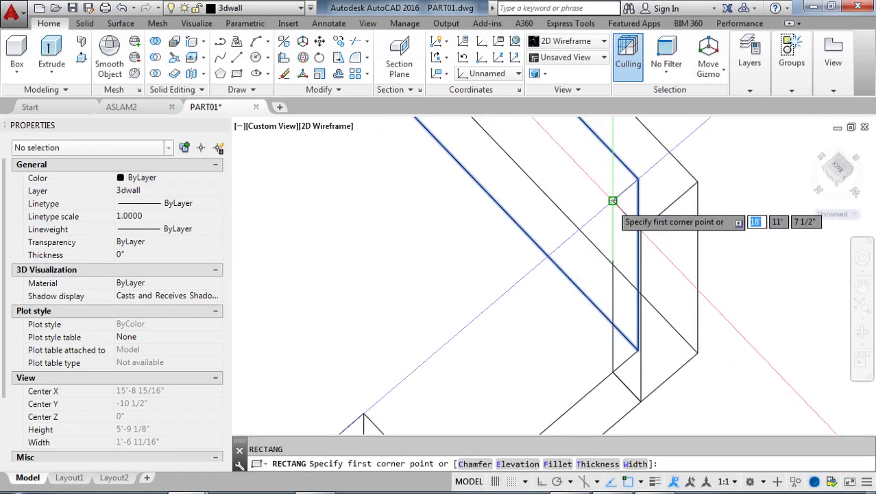
pyautogui.click(641, 231)
pyautogui.scroll(-2, 554, 266)
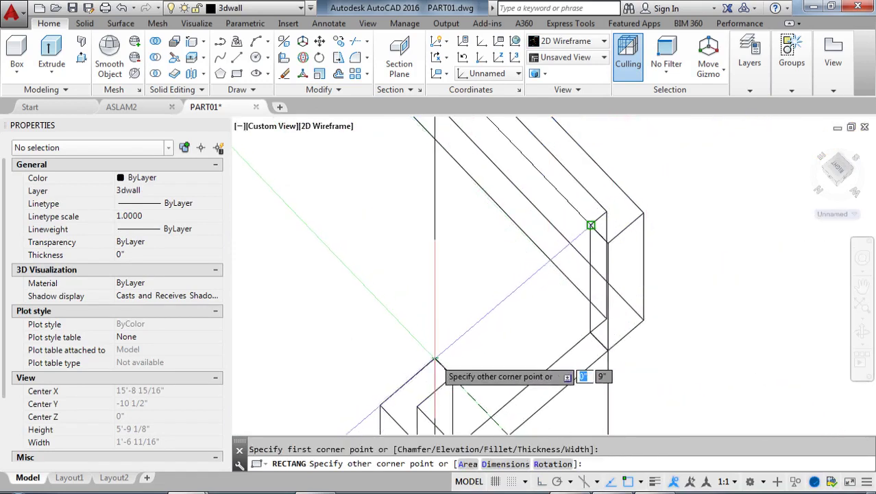
pyautogui.press('Escape')
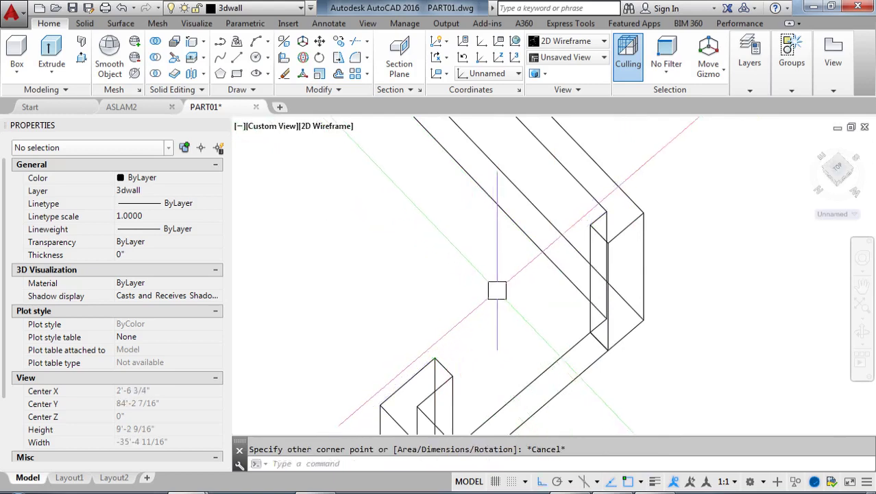
# Copy the rectangle at the base of the window opening 11' straight up to the wall tops.
pyautogui.scroll(-3, 500, 292)
pyautogui.keyDown('shift'); pyautogui.moveTo(534, 337); pyautogui.dragTo(420, 314, button='middle'); pyautogui.keyUp('shift')
pyautogui.moveTo(492, 320); pyautogui.dragTo(474, 339, button='middle')
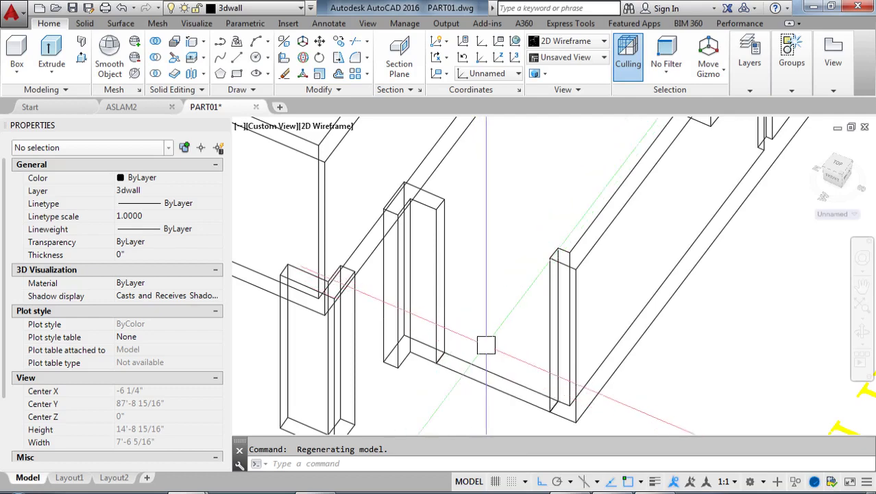
pyautogui.click(481, 362)
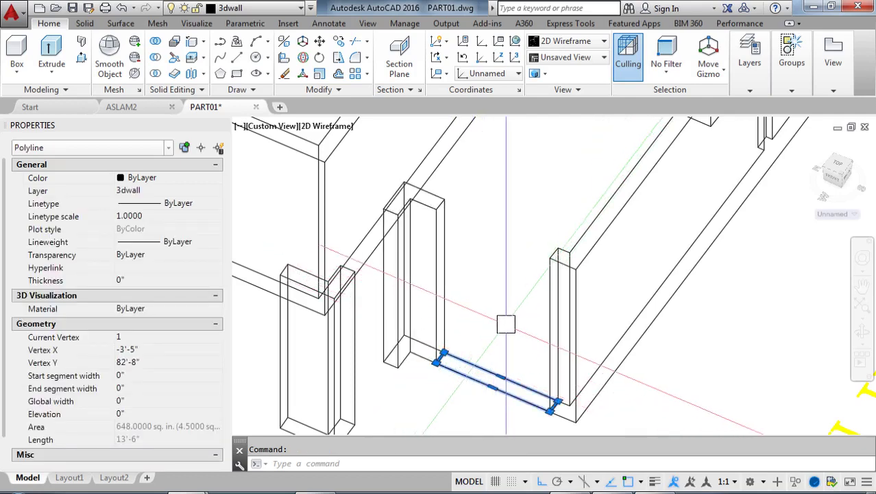
pyautogui.moveTo(505, 366); pyautogui.dragTo(463, 314, button='middle')
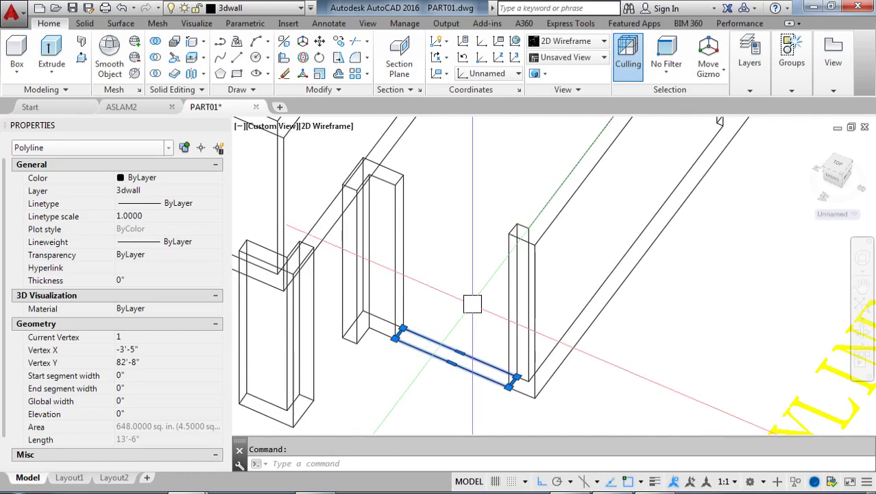
pyautogui.write('co')
pyautogui.press('Return')
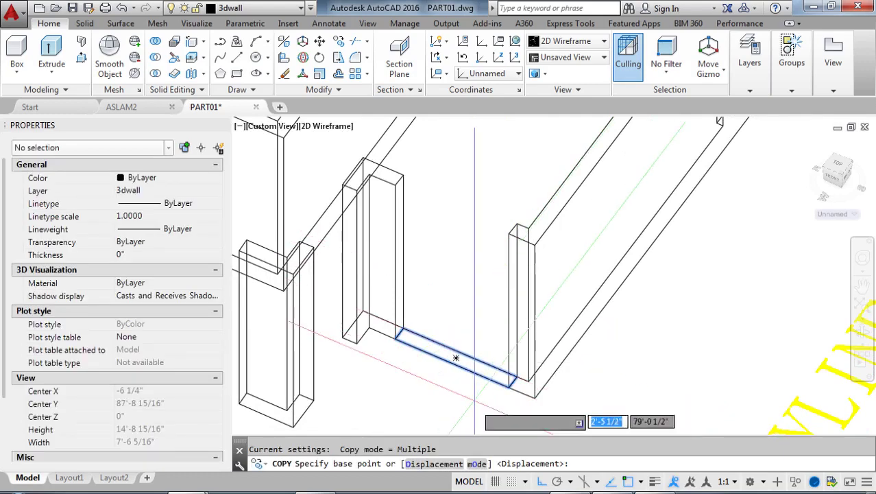
pyautogui.moveTo(654, 376); pyautogui.dragTo(606, 348, button='middle')
pyautogui.click(607, 380)
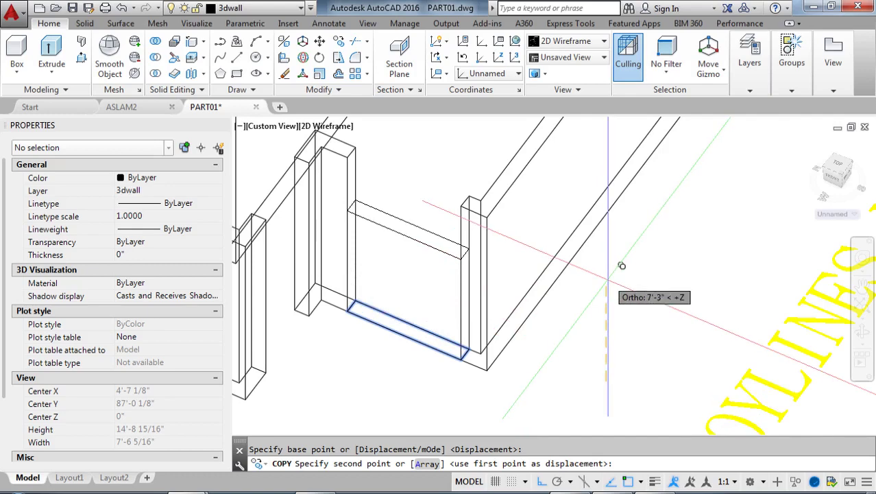
pyautogui.press('Return')
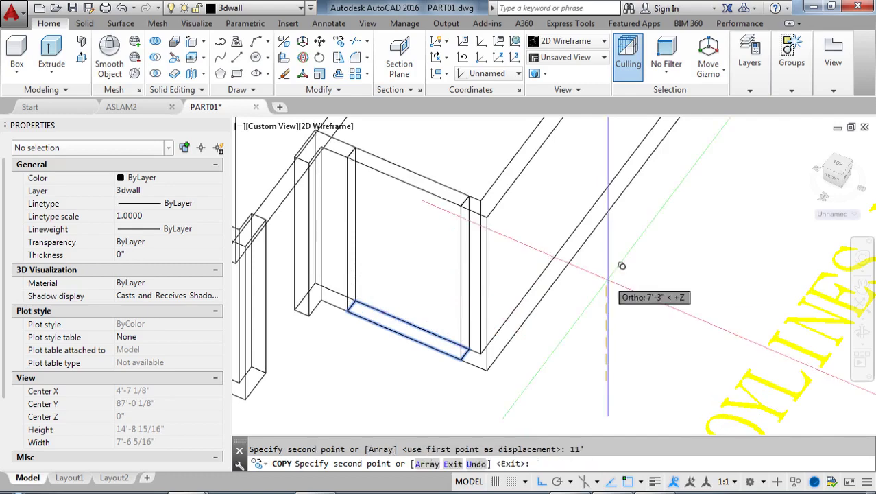
pyautogui.press('Escape')
# Delete the copied rectangle at the wall tops of the window opening.
pyautogui.moveTo(408, 326); pyautogui.dragTo(441, 366, button='middle')
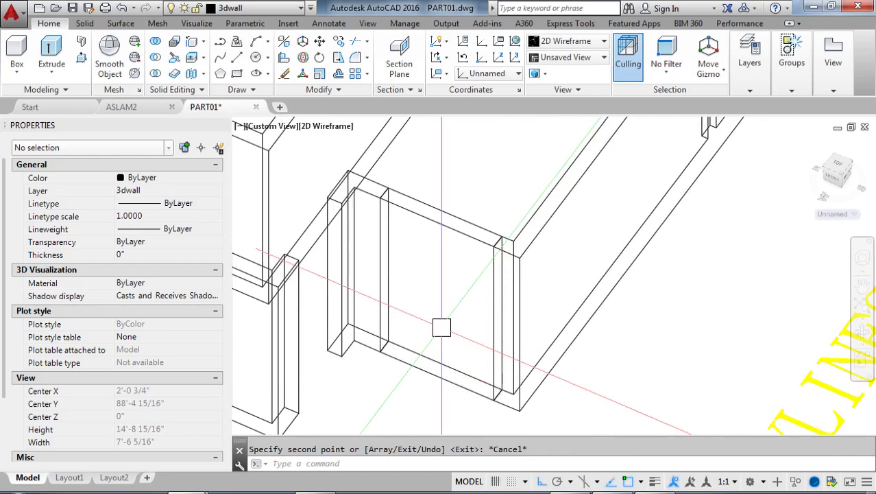
pyautogui.click(463, 230)
pyautogui.press('Delete')
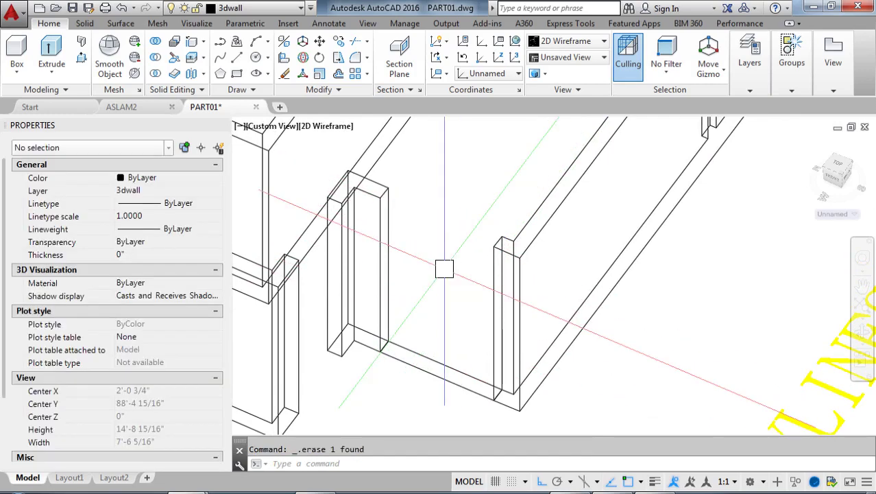
# Set the visual style of the viewport back to Conceptual.
pyautogui.keyDown('shift'); pyautogui.moveTo(444, 269); pyautogui.dragTo(442, 249, button='middle'); pyautogui.keyUp('shift')
pyautogui.click(324, 128)
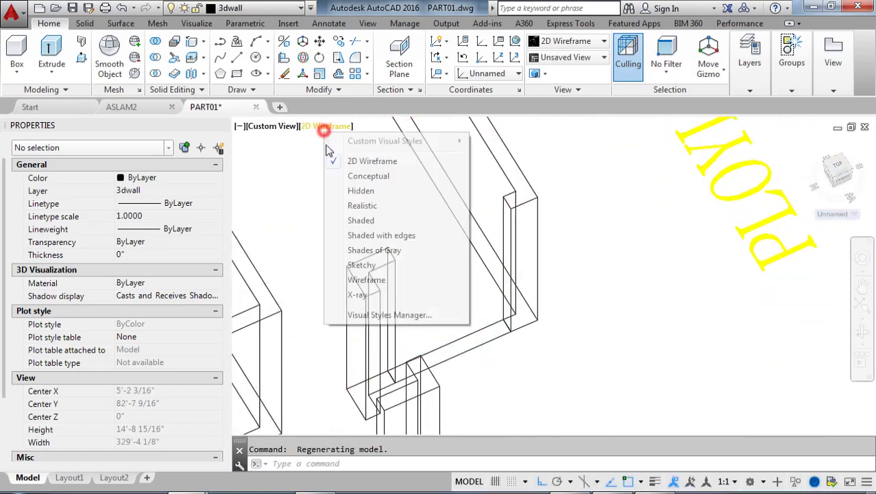
pyautogui.click(354, 174)
# Align the UCS with the top face of the L-shaped wall piece beside the window opening.
pyautogui.keyDown('shift'); pyautogui.moveTo(367, 215); pyautogui.dragTo(414, 252, button='middle'); pyautogui.keyUp('shift')
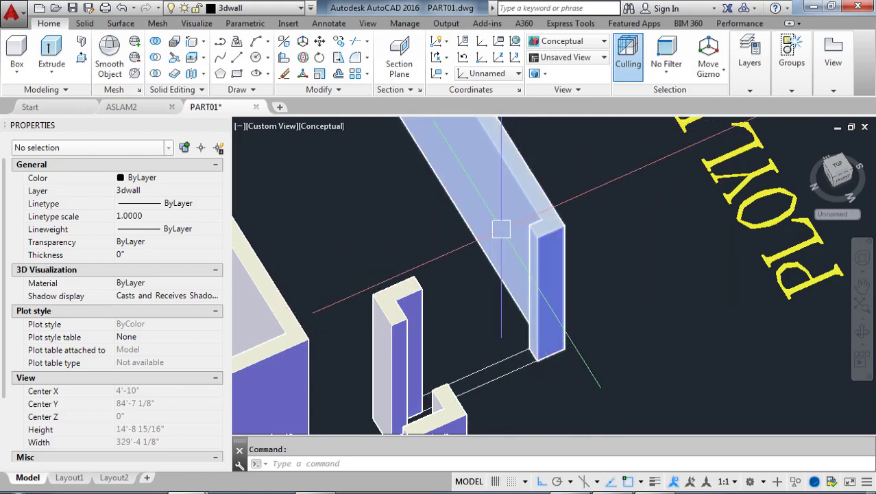
pyautogui.moveTo(501, 230)
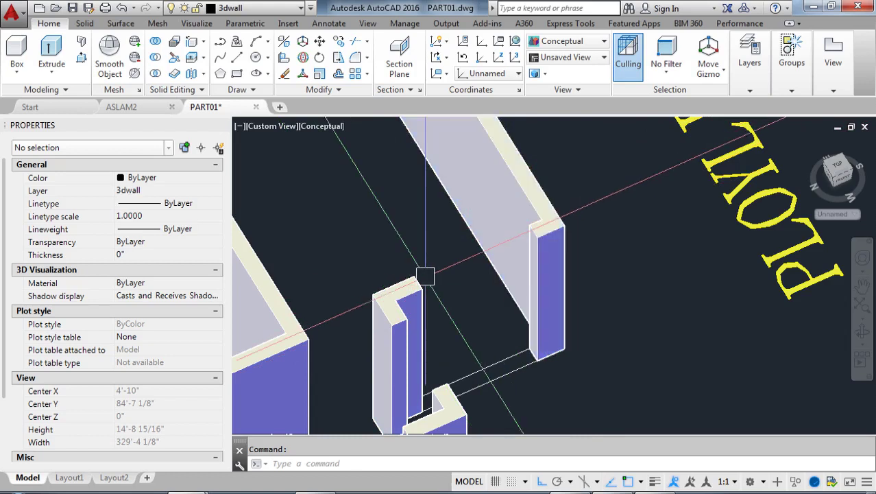
pyautogui.write('UCS')
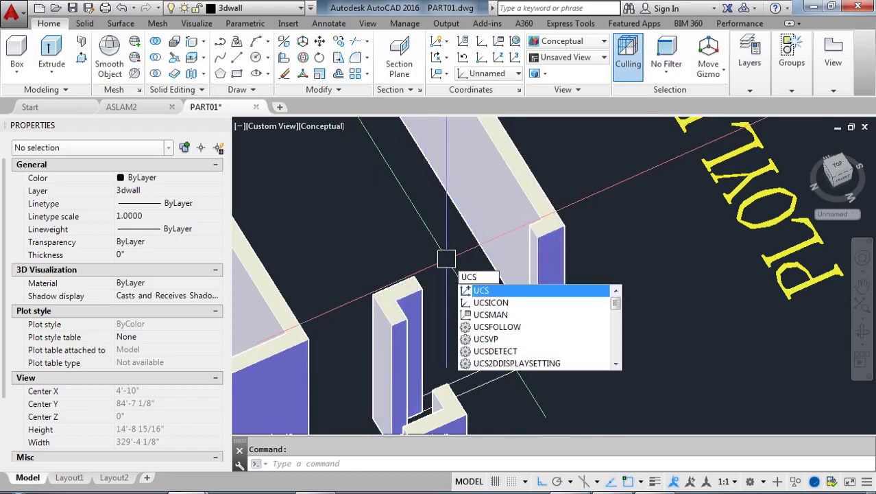
pyautogui.press('Return')
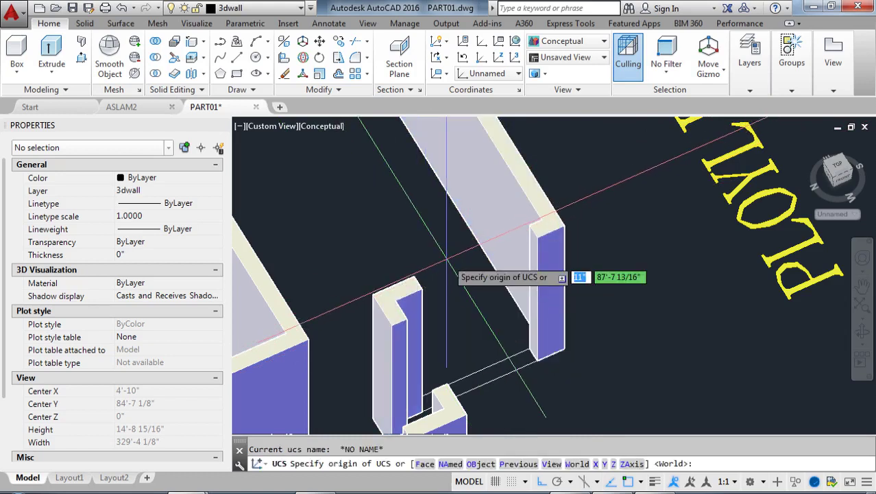
pyautogui.write('F')
pyautogui.press('Return')
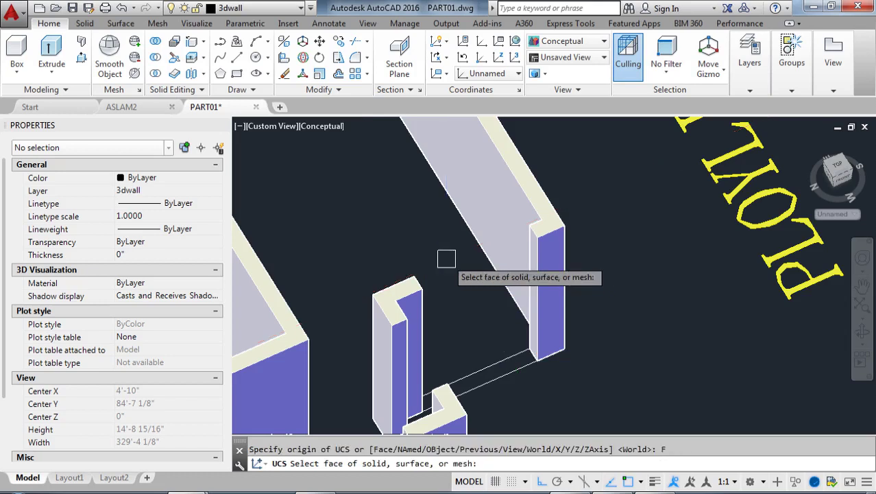
pyautogui.scroll(3, 431, 264)
pyautogui.click(386, 298)
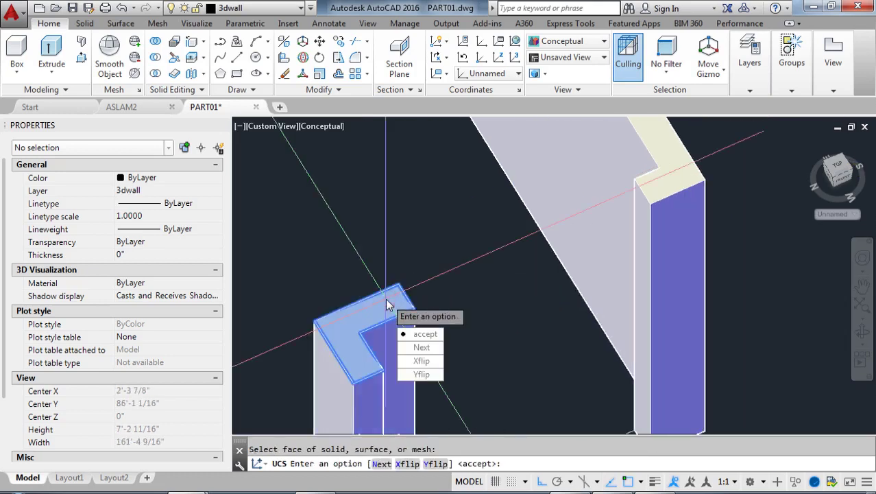
pyautogui.press('Return')
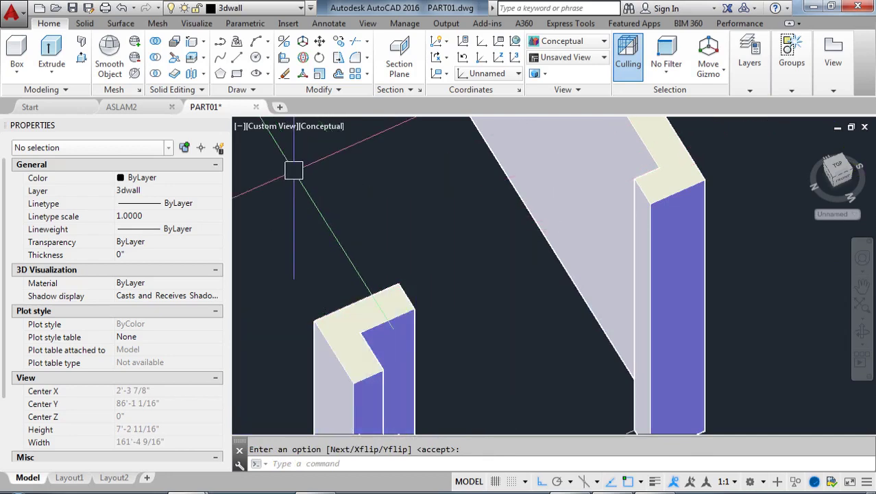
# Draw a rectangle across the window opening at the wall tops, between opposite corners of the adjoining wall ends.
pyautogui.write('REC')
pyautogui.press('Return')
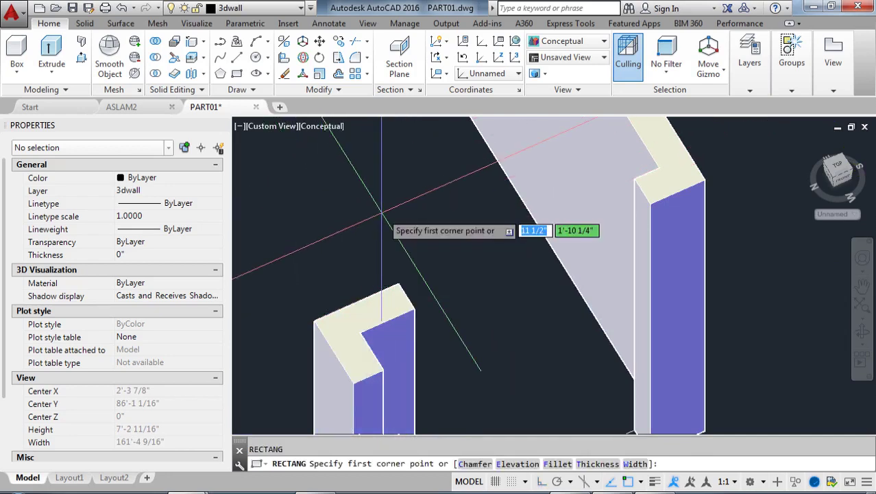
pyautogui.click(411, 309)
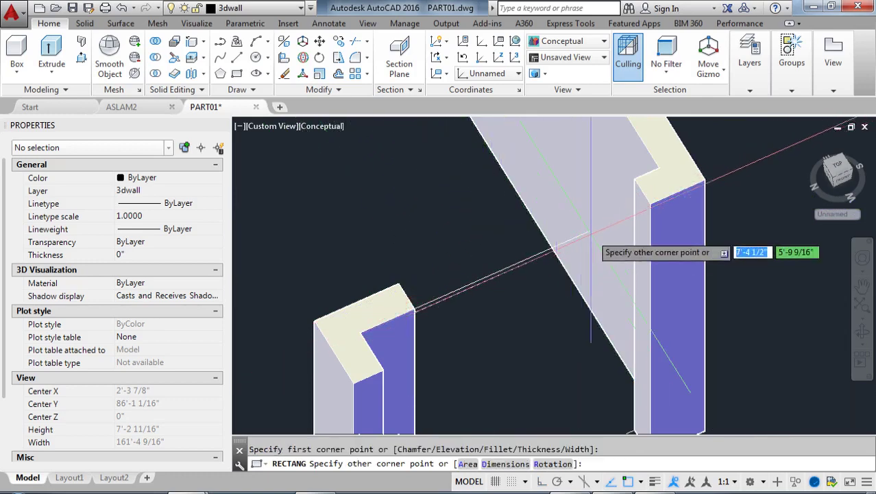
pyautogui.click(636, 182)
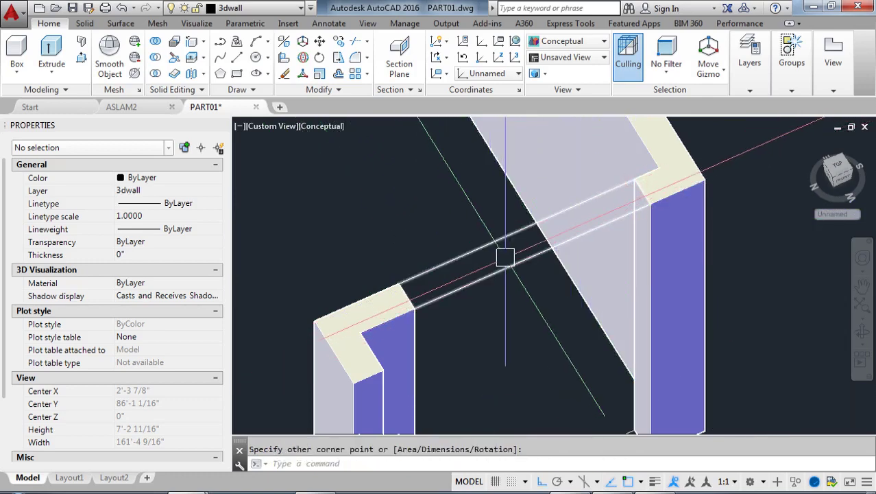
# Extrude the rectangle at the base of the window opening 24" upward to form the sill wall.
pyautogui.scroll(-1, 508, 270)
pyautogui.scroll(-1, 426, 269)
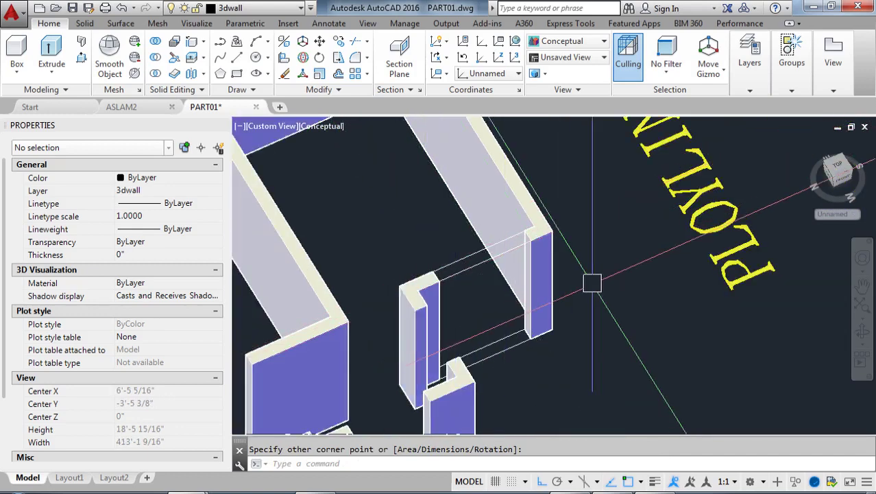
pyautogui.scroll(1, 494, 341)
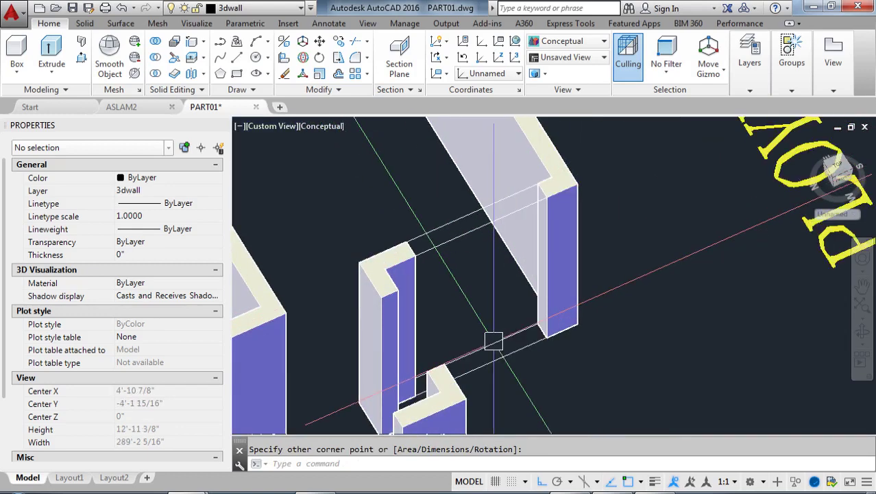
pyautogui.write('EXT')
pyautogui.press('Return')
pyautogui.click(494, 340)
pyautogui.press('Return')
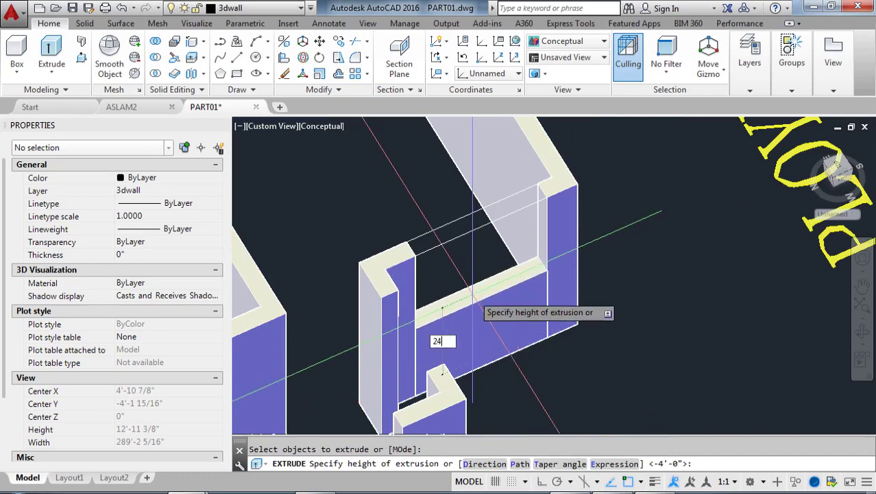
pyautogui.write('24')
pyautogui.press('Return')
# Extrude the rectangle at the wall tops 48" downward to form the wall above the window.
pyautogui.press('Return')
pyautogui.click(452, 246)
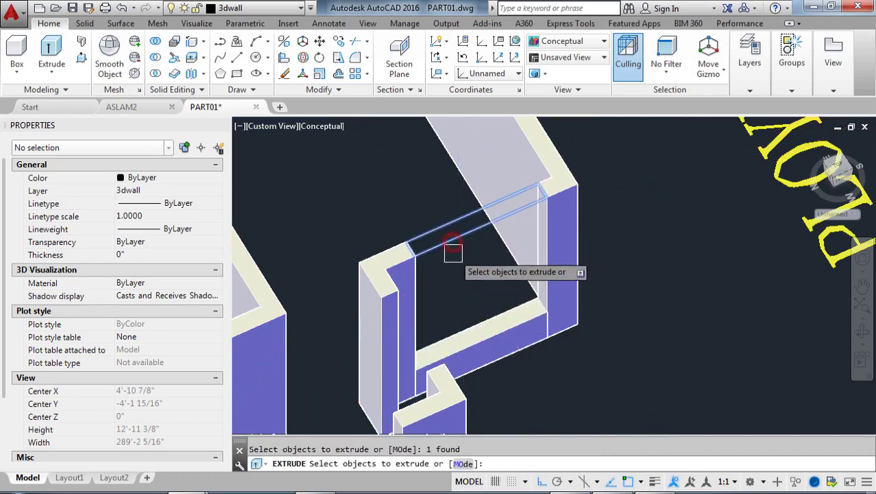
pyautogui.press('Return')
pyautogui.write('4')
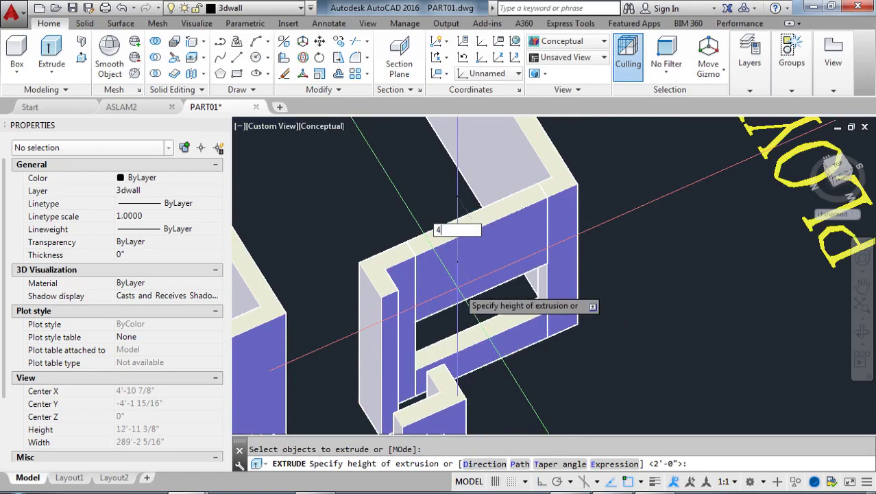
pyautogui.write('8')
pyautogui.press('Return')
pyautogui.scroll(-2, 525, 307)
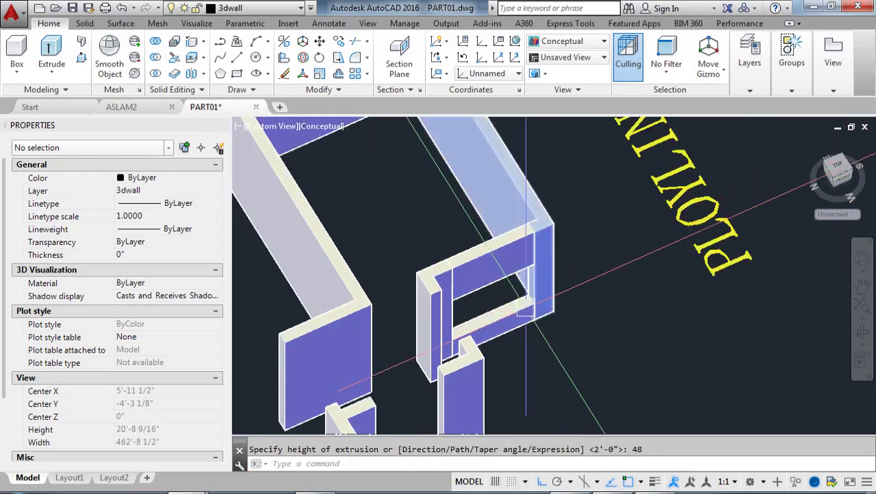
# Examine the window opening from the outside, and bring the matching walls of the copy edges method plan into view.
pyautogui.keyDown('shift'); pyautogui.moveTo(526, 306); pyautogui.dragTo(443, 282, button='middle'); pyautogui.keyUp('shift')
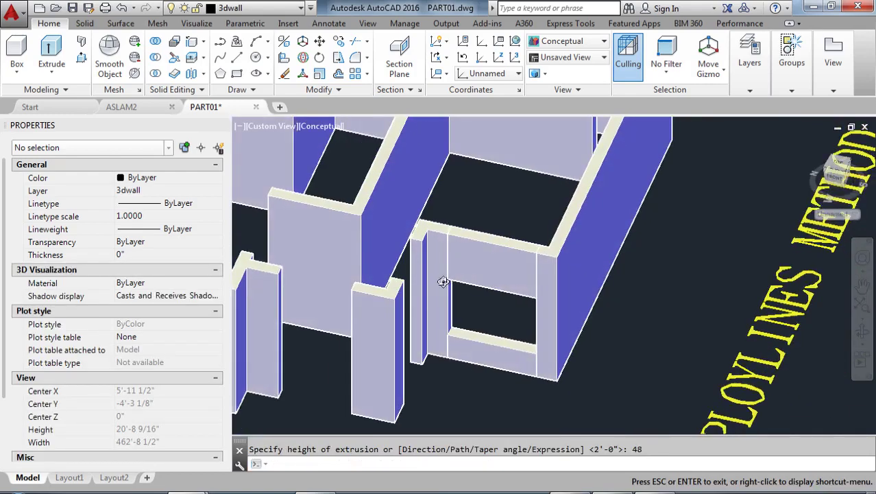
pyautogui.scroll(-3, 442, 282)
pyautogui.scroll(-4, 573, 315)
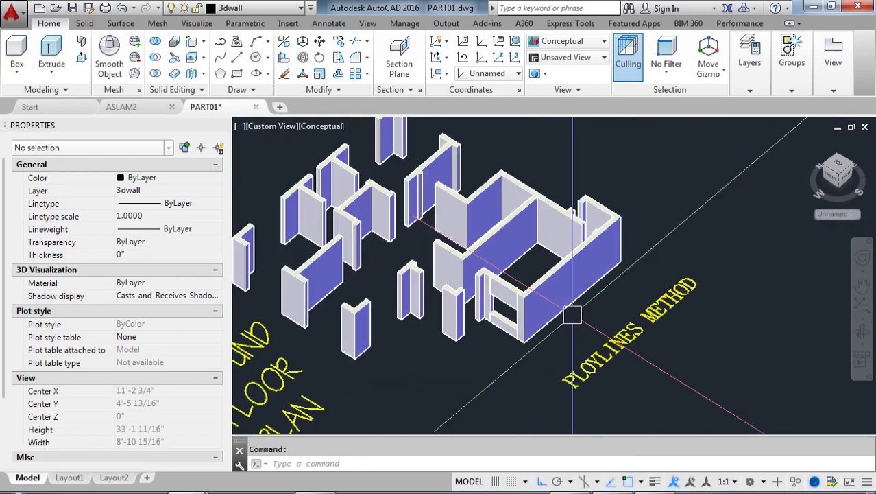
pyautogui.scroll(-4, 563, 335)
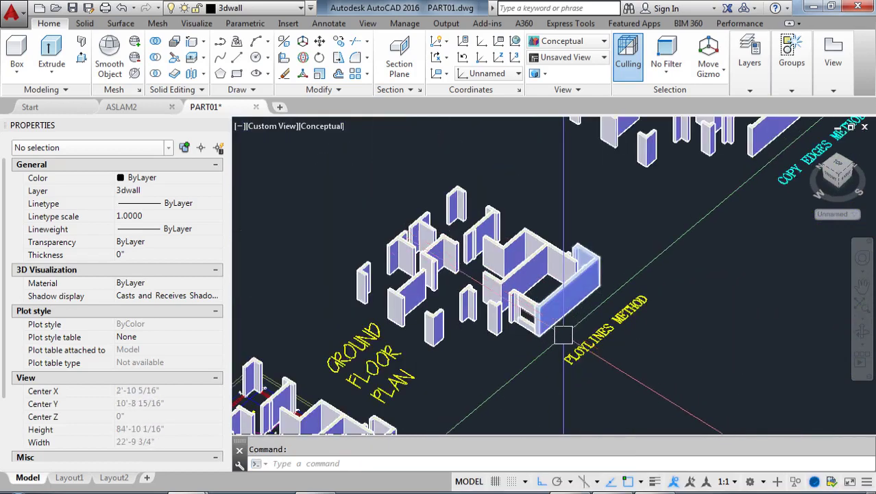
pyautogui.scroll(2, 564, 335)
pyautogui.scroll(2, 572, 305)
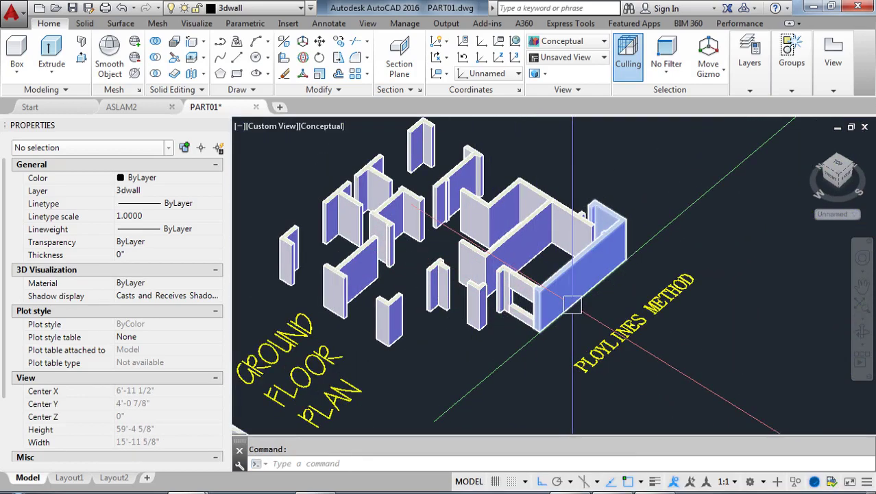
pyautogui.moveTo(652, 230); pyautogui.dragTo(461, 378, button='middle')
pyautogui.moveTo(652, 247); pyautogui.dragTo(544, 376, button='middle')
pyautogui.scroll(1, 538, 374)
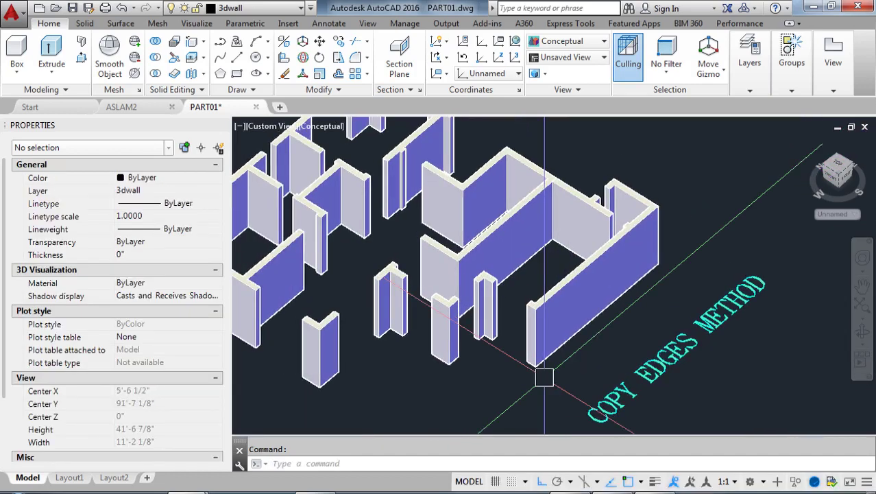
pyautogui.scroll(3, 544, 377)
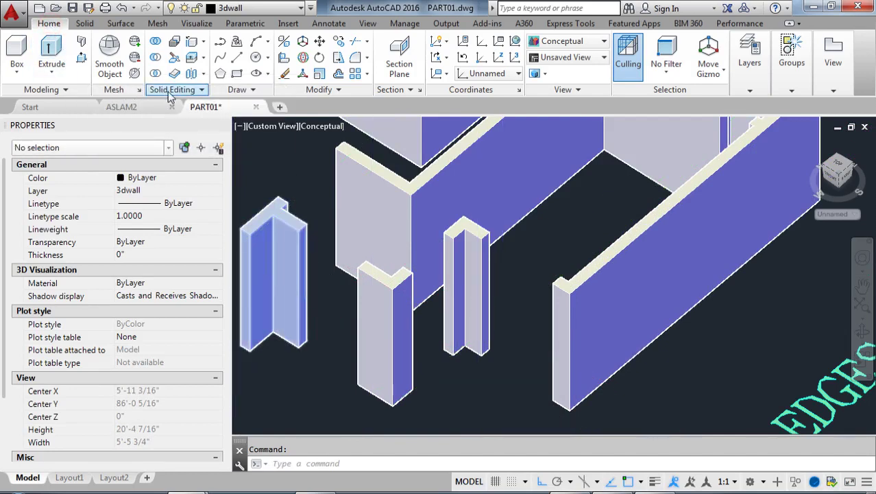
# Copy the top end edge of the L-shaped wall piece facing the window opening 4' straight down with Copy Edges.
pyautogui.click(203, 43)
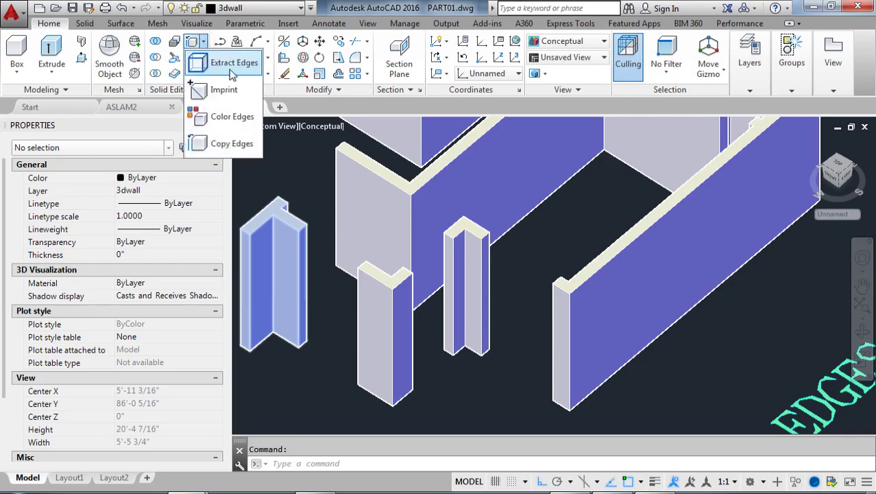
pyautogui.click(231, 143)
pyautogui.scroll(5, 473, 267)
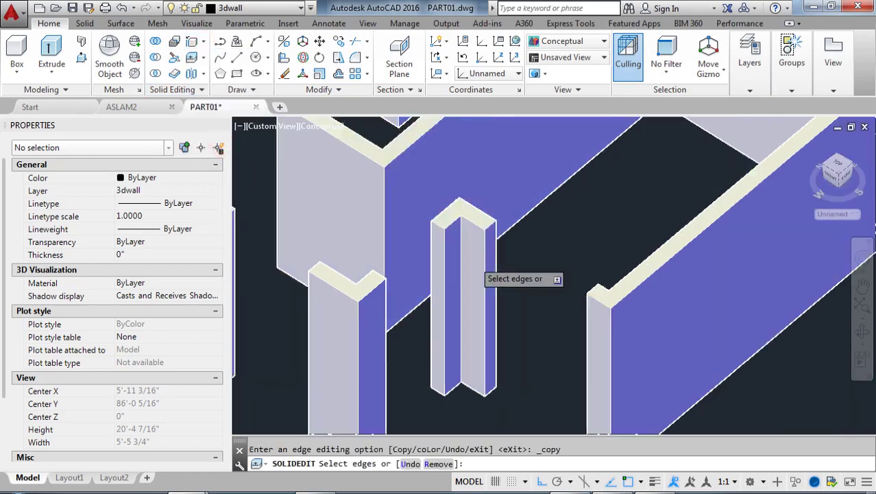
pyautogui.scroll(2, 510, 207)
pyautogui.click(473, 217)
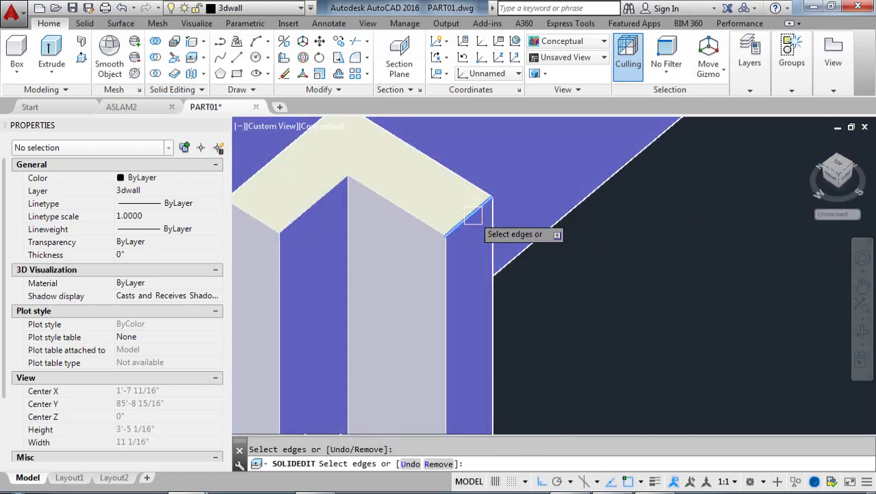
pyautogui.press('Return')
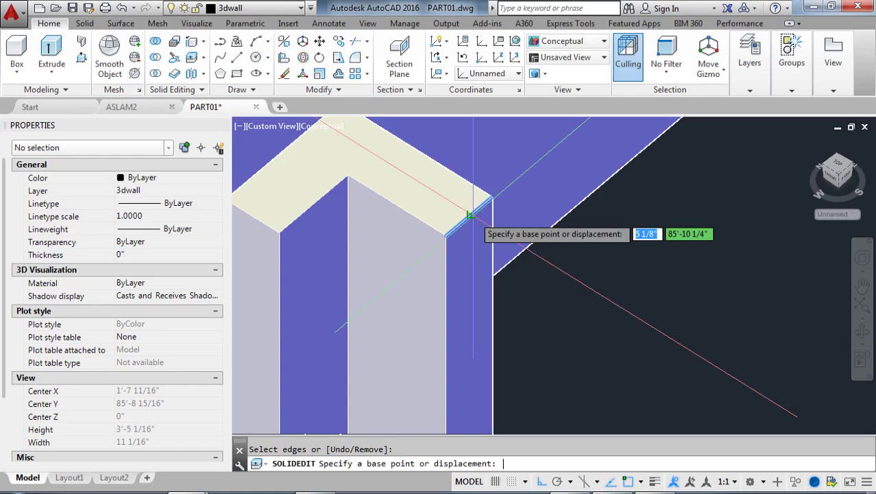
pyautogui.moveTo(573, 279); pyautogui.dragTo(485, 249, button='middle')
pyautogui.scroll(-1, 486, 249)
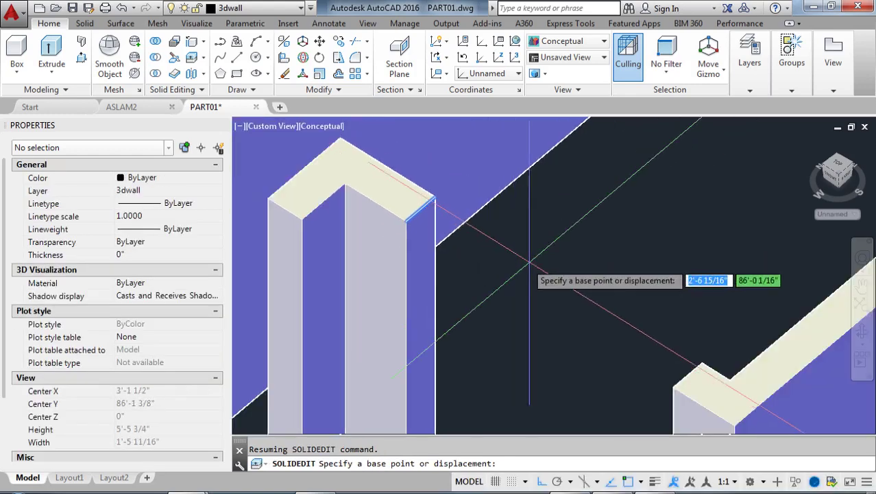
pyautogui.scroll(-1, 591, 266)
pyautogui.moveTo(593, 264); pyautogui.dragTo(551, 268, button='middle')
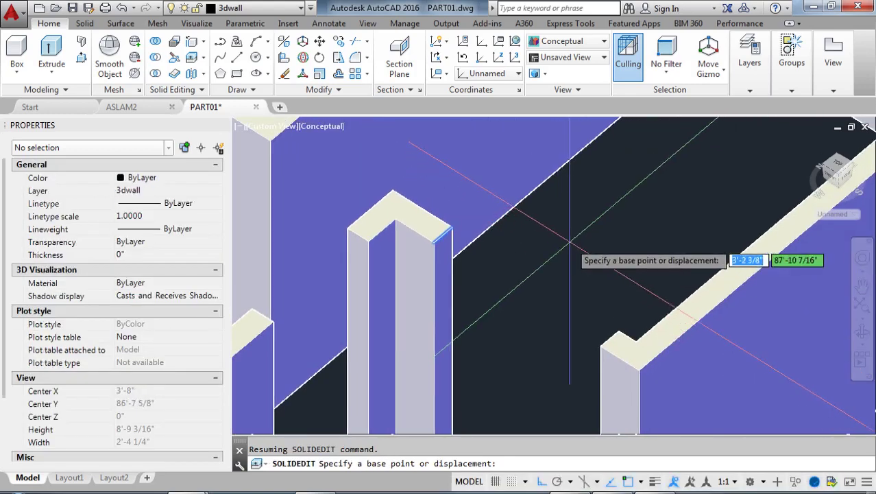
pyautogui.click(567, 213)
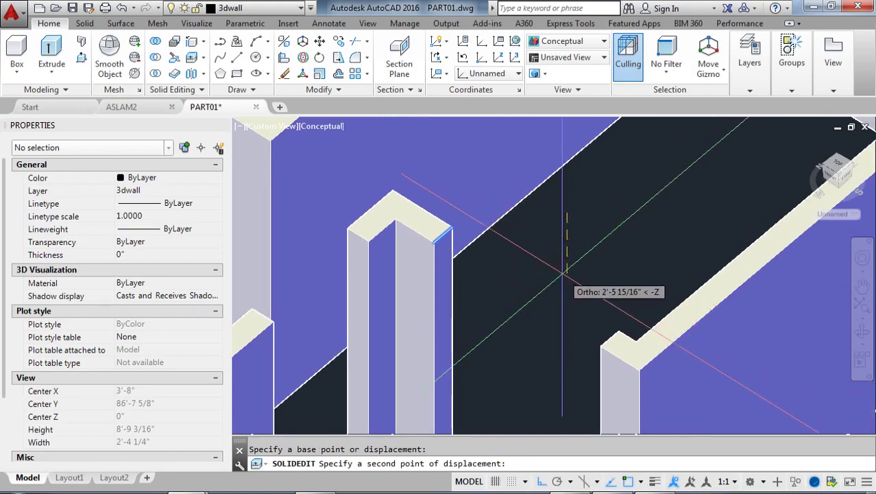
pyautogui.write('4')
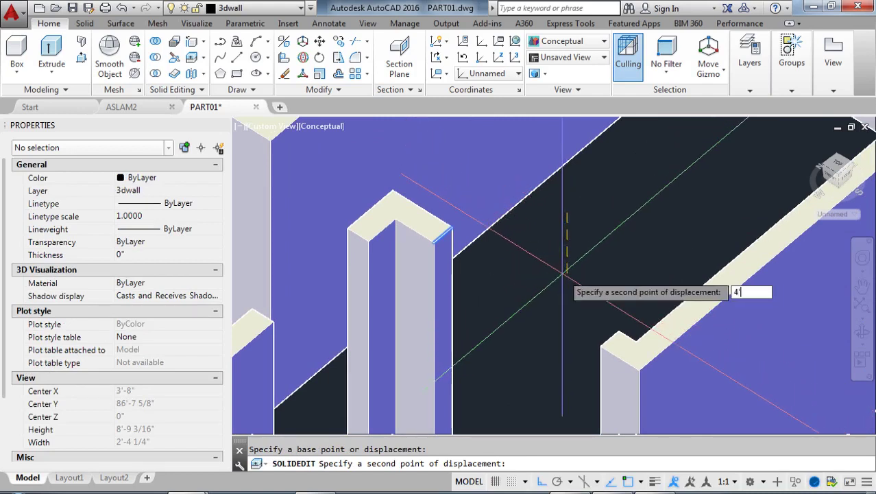
pyautogui.write("'")
pyautogui.press('Return')
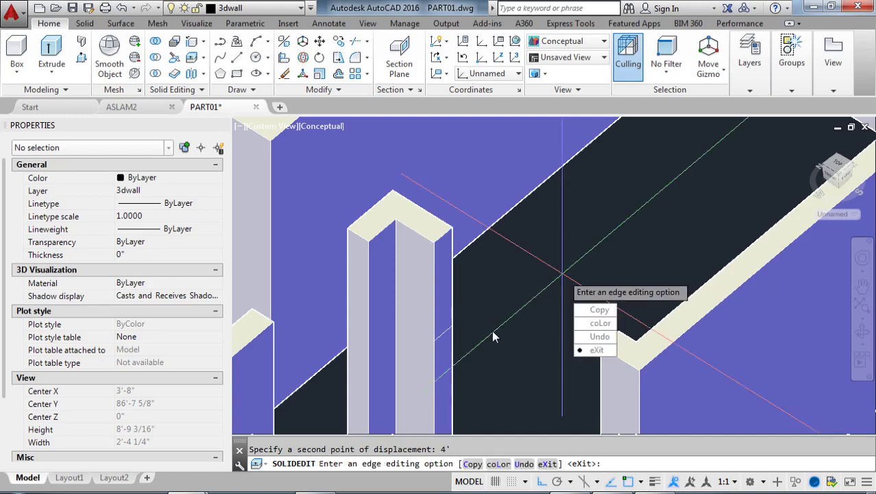
pyautogui.press('Return')
pyautogui.press('Return')
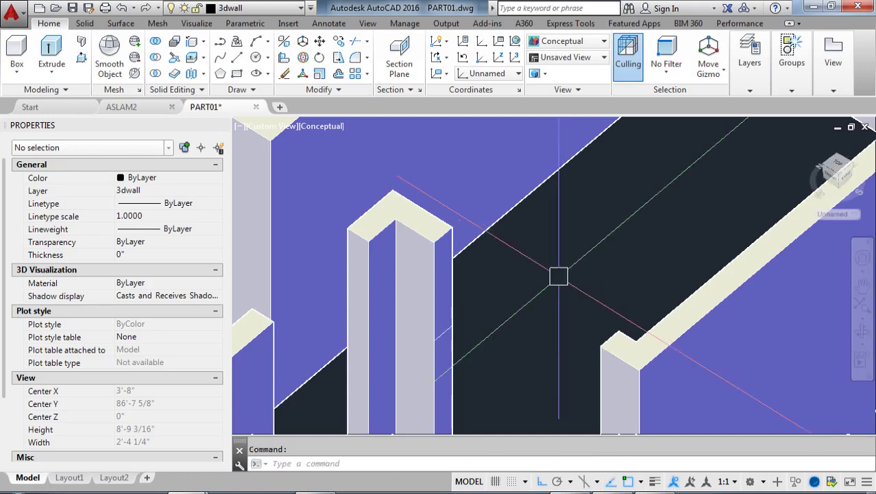
# Copy the bottom end edge of the L-shaped wall piece facing the window opening 24" straight up with Copy Edges.
pyautogui.moveTo(506, 325); pyautogui.dragTo(596, 183, button='middle')
pyautogui.scroll(-2, 596, 183)
pyautogui.scroll(3, 573, 292)
pyautogui.press('Return')
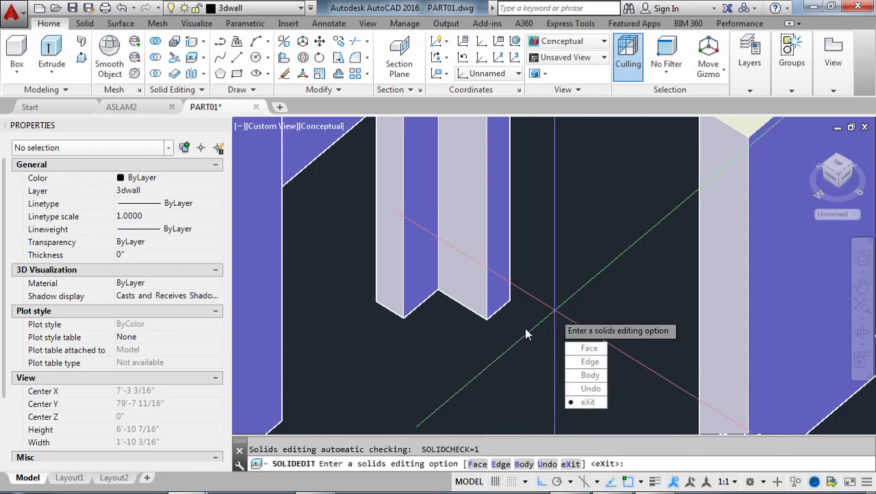
pyautogui.click(586, 362)
pyautogui.click(586, 349)
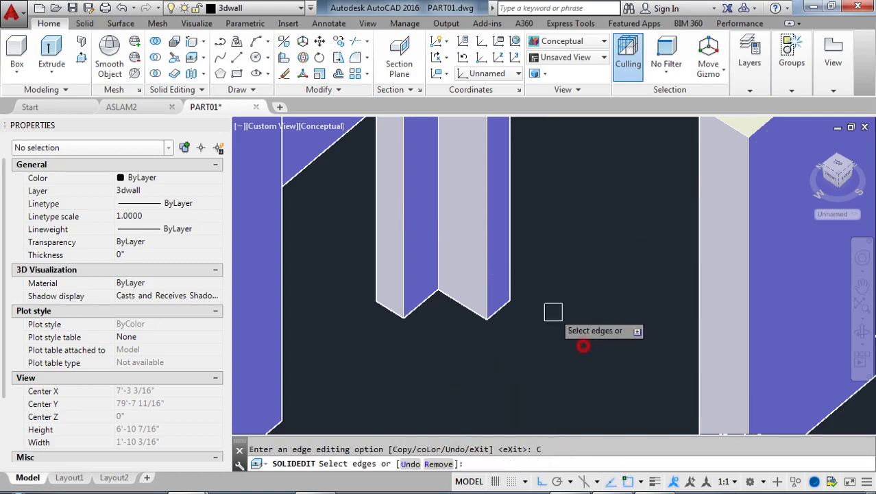
pyautogui.scroll(4, 507, 309)
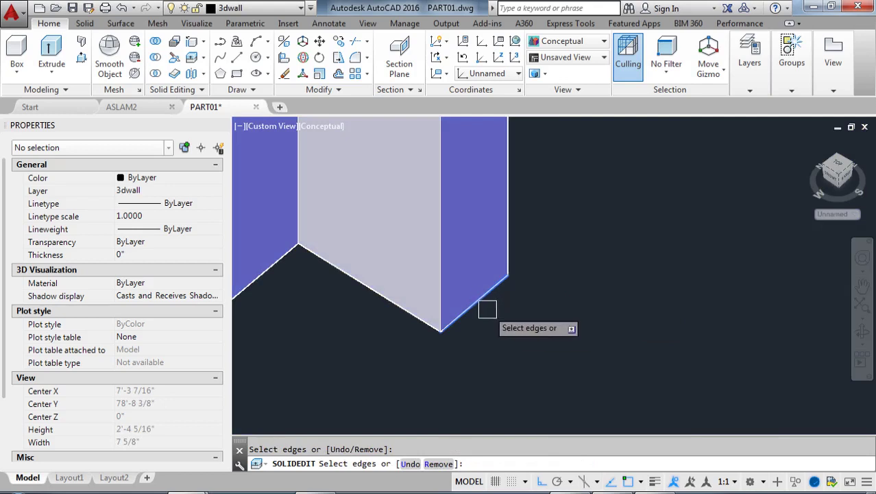
pyautogui.scroll(-4, 494, 312)
pyautogui.click(510, 318)
pyautogui.press('Return')
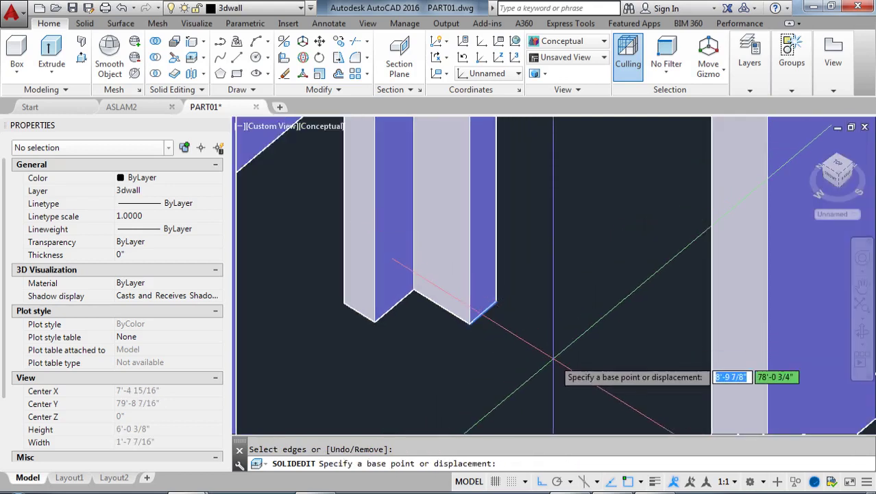
pyautogui.click(552, 319)
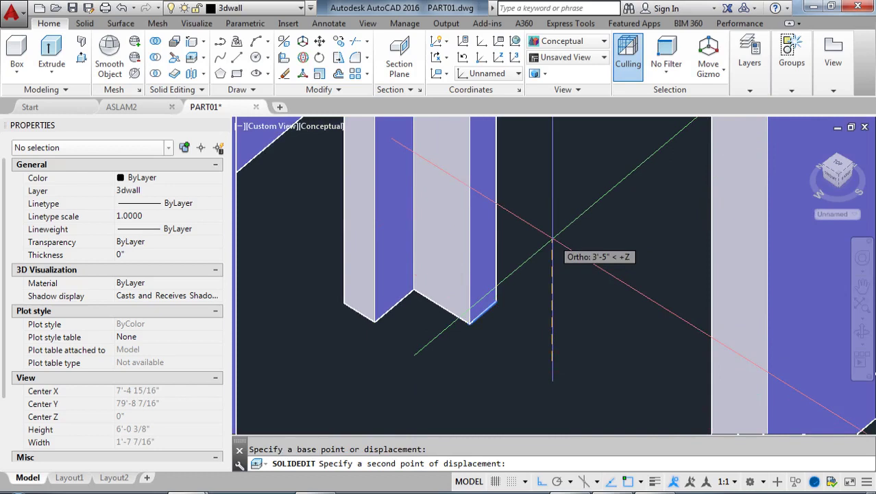
pyautogui.write('24')
pyautogui.press('Return')
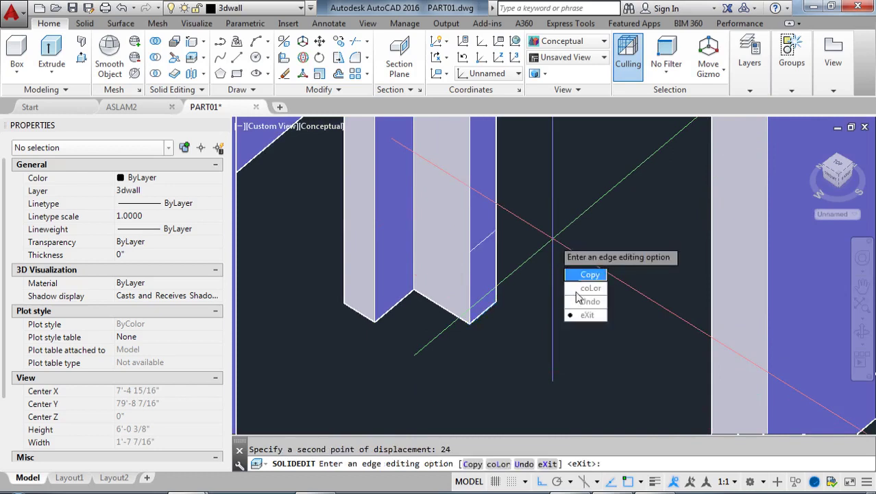
pyautogui.click(585, 316)
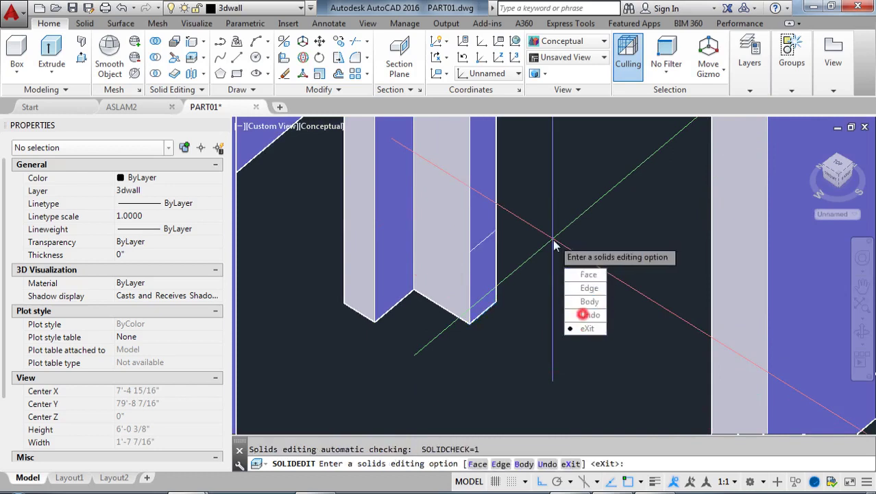
pyautogui.click(583, 329)
# Presspull the upper and lower areas of the wall end together across the opening up to the facing wall, using the Multiple option.
pyautogui.scroll(-4, 544, 213)
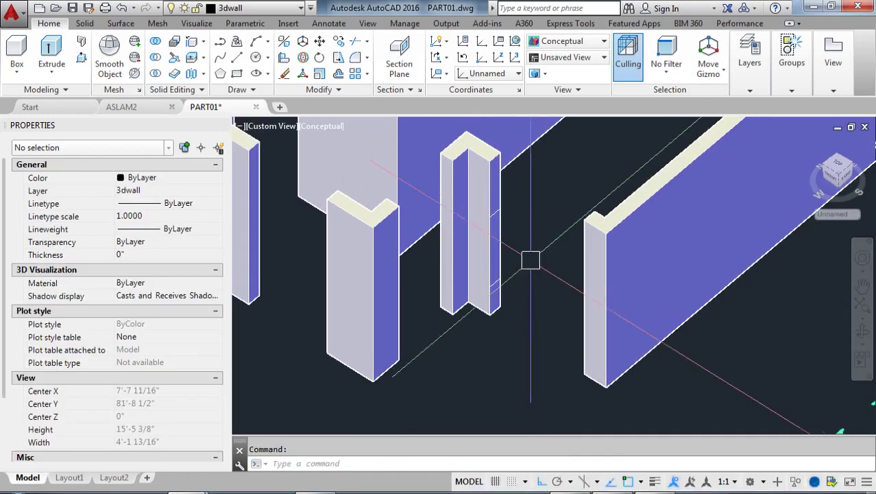
pyautogui.click(81, 58)
pyautogui.scroll(3, 500, 196)
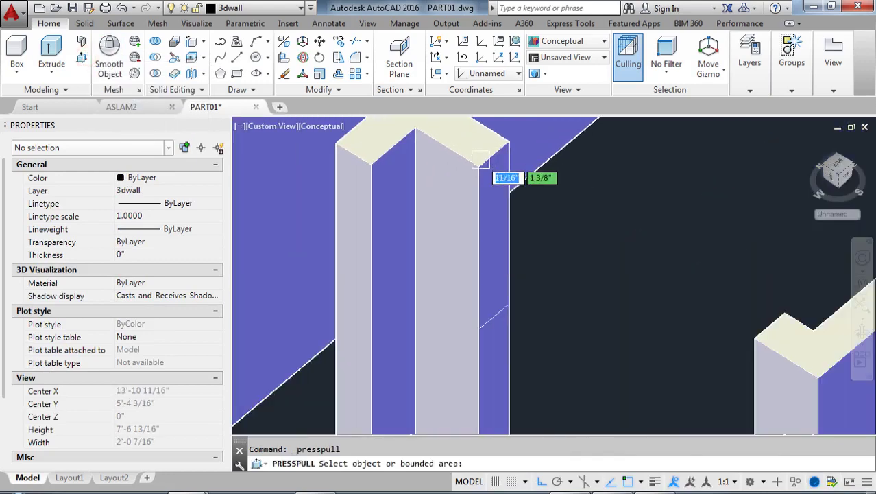
pyautogui.click(495, 195)
pyautogui.scroll(-2, 494, 195)
pyautogui.keyDown('shift'); pyautogui.moveTo(495, 194); pyautogui.dragTo(467, 240, button='middle'); pyautogui.keyUp('shift')
pyautogui.click(488, 464)
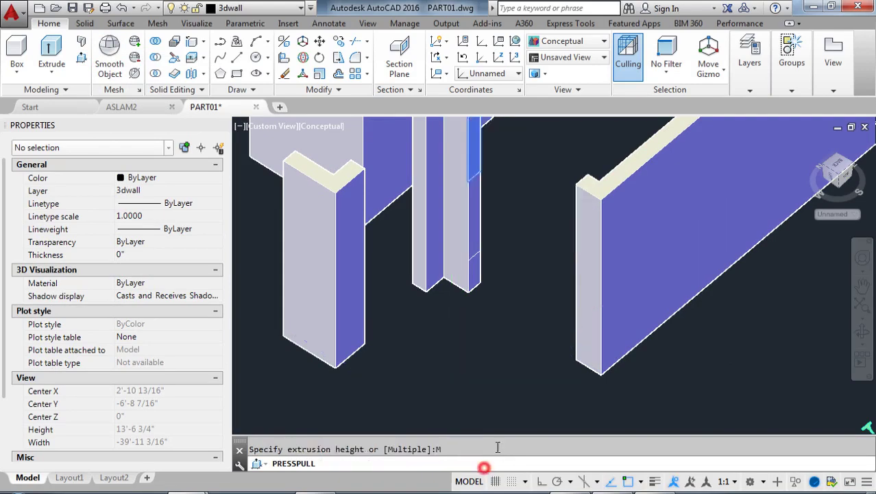
pyautogui.scroll(4, 469, 274)
pyautogui.click(470, 276)
pyautogui.scroll(-3, 471, 277)
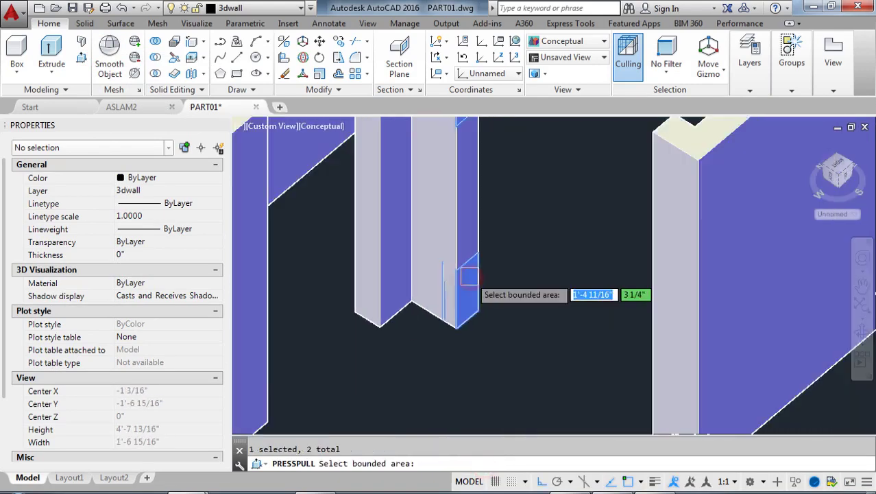
pyautogui.press('Return')
pyautogui.scroll(2, 566, 308)
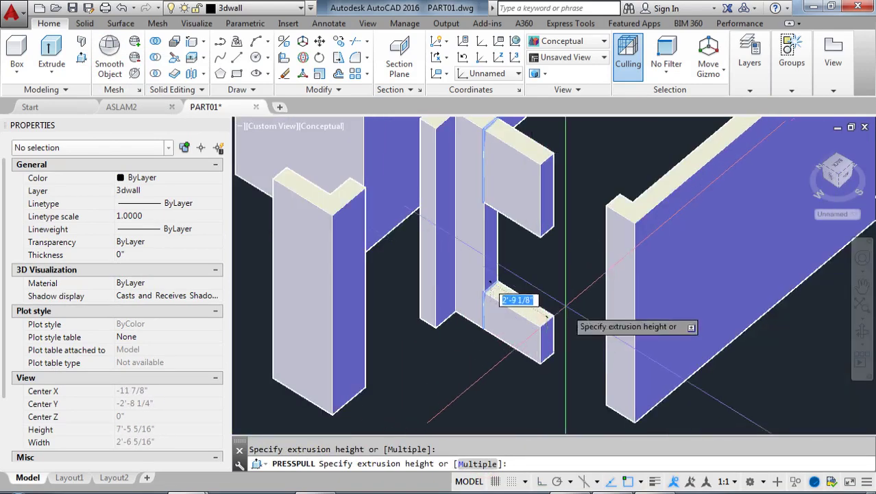
pyautogui.click(604, 206)
pyautogui.scroll(1, 512, 238)
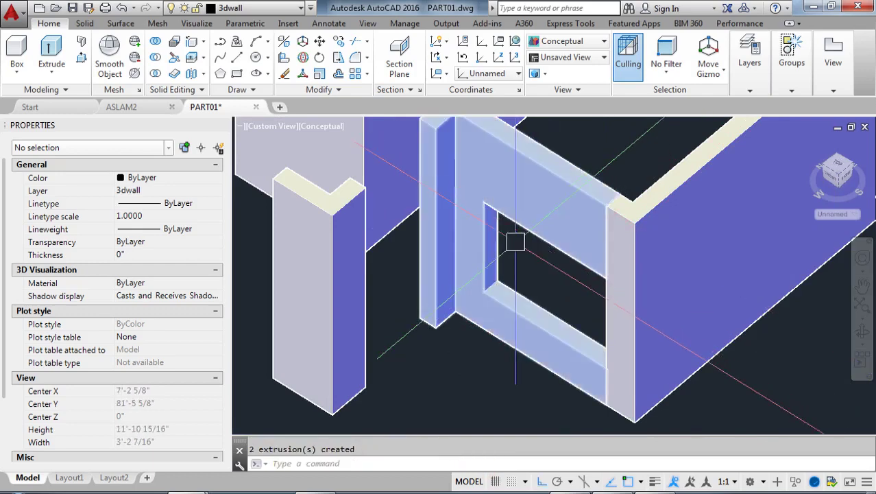
pyautogui.scroll(-3, 512, 276)
pyautogui.moveTo(539, 276); pyautogui.dragTo(487, 316, button='middle')
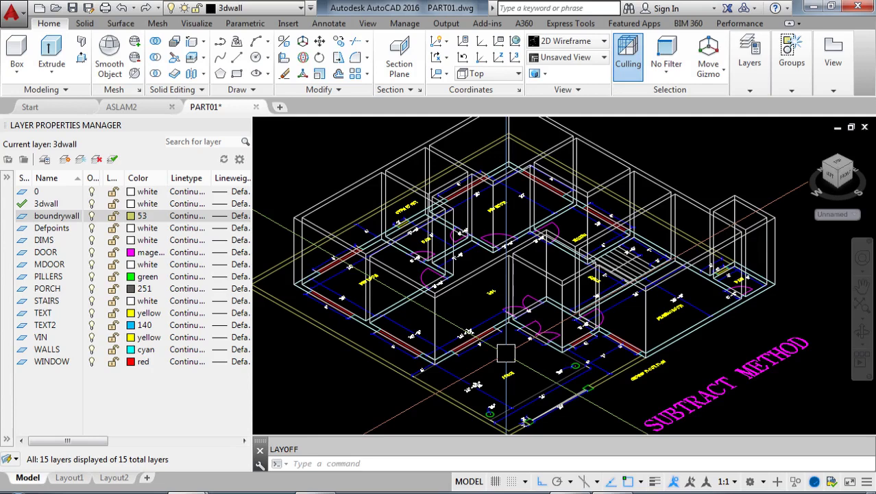
# Turn off the 3dwall, TEXT and DIMS layers of the subtract method plan with LAYOFF by picking their objects.
pyautogui.moveTo(506, 353); pyautogui.dragTo(508, 370, button='middle')
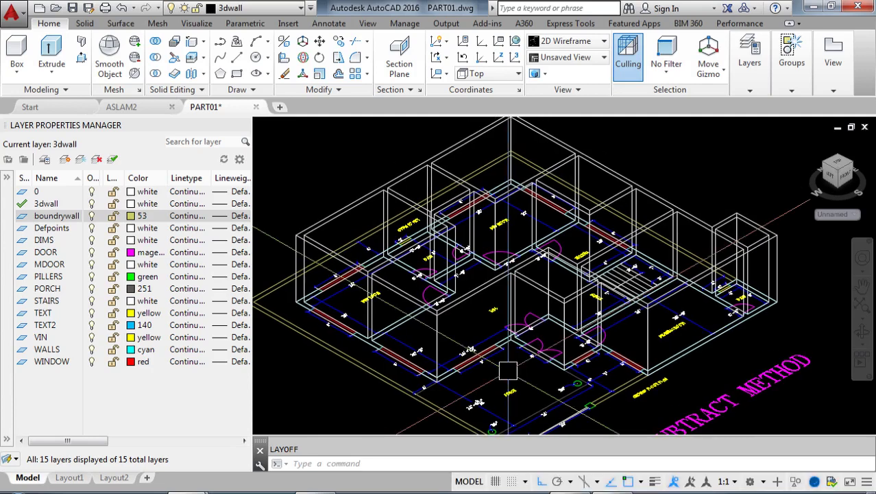
pyautogui.write('YO')
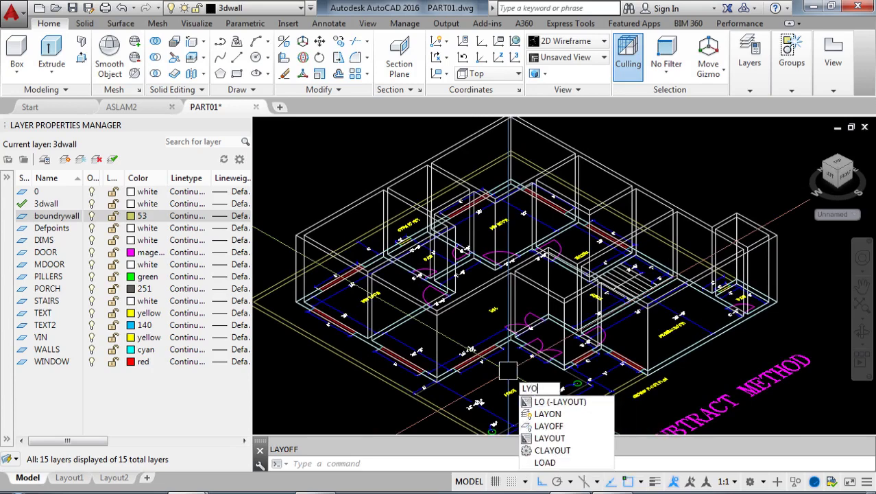
pyautogui.write('FF')
pyautogui.press('Return')
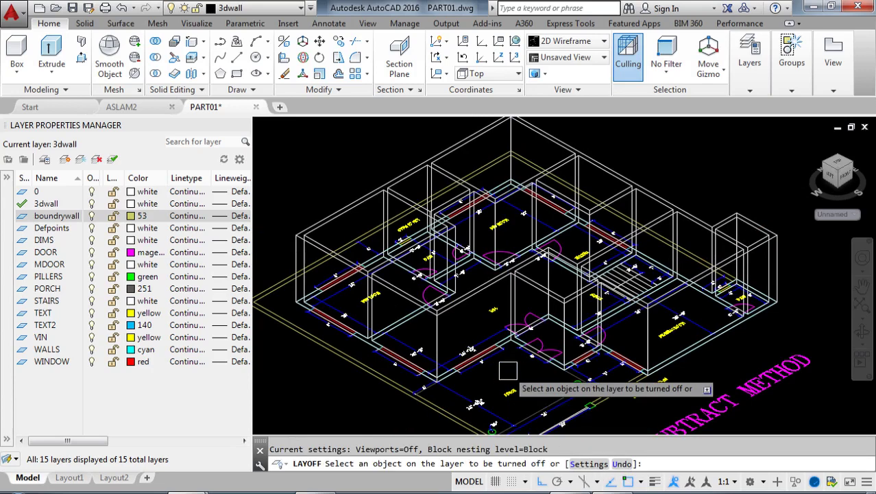
pyautogui.scroll(3, 508, 377)
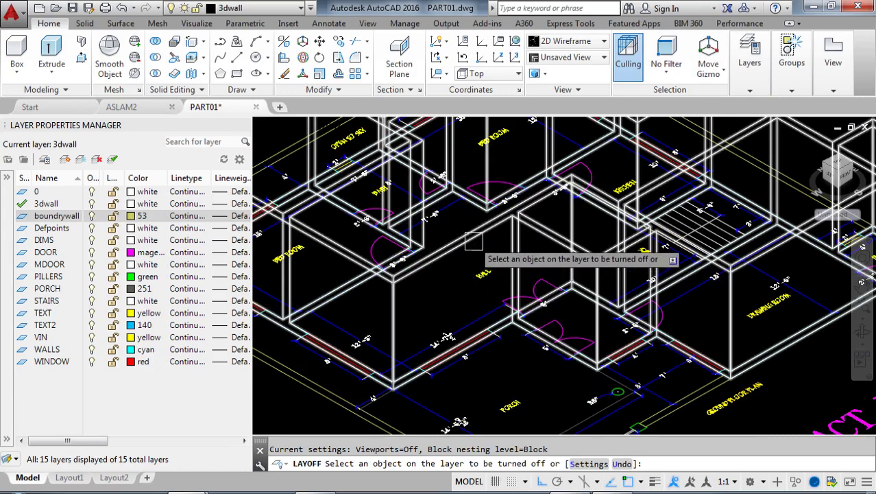
pyautogui.click(473, 241)
pyautogui.click(503, 277)
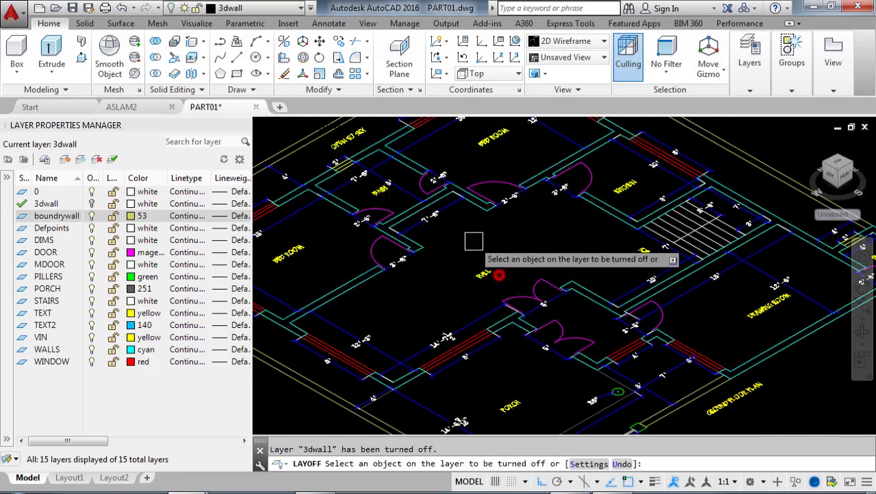
pyautogui.click(479, 273)
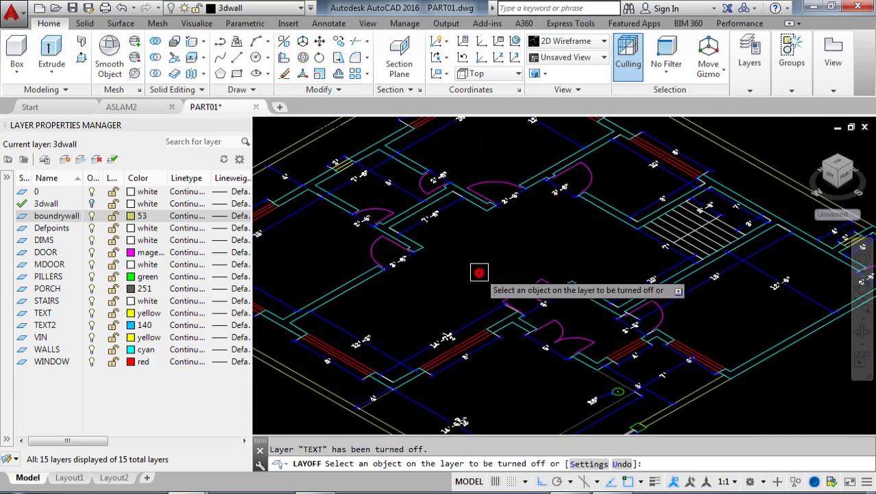
pyautogui.click(466, 367)
# Turn off the PORCH, PILLERS, boundrywall and MDOOR layers by picking their objects, and end LAYOFF.
pyautogui.moveTo(493, 370); pyautogui.dragTo(493, 276, button='middle')
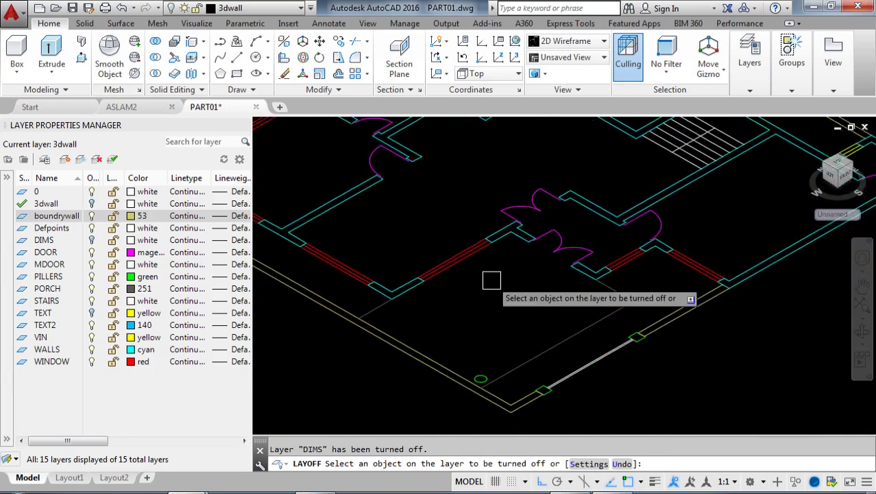
pyautogui.click(538, 349)
pyautogui.click(480, 376)
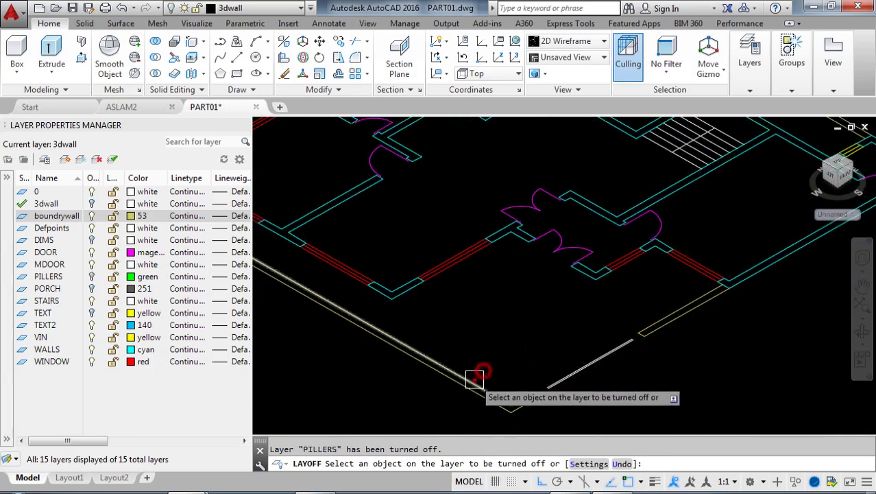
pyautogui.click(553, 379)
pyautogui.click(580, 374)
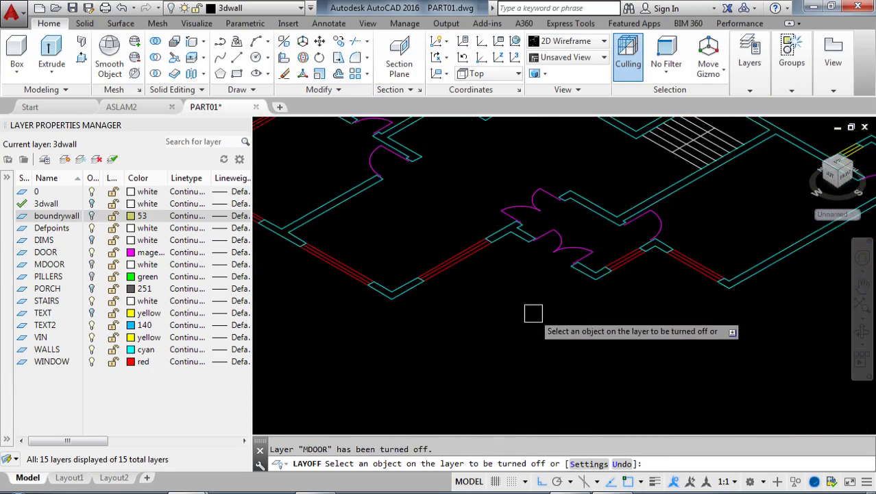
pyautogui.press('Escape')
# Switch the subtract method plan to the top view and bring the windows of its north wall into close view.
pyautogui.scroll(-3, 532, 312)
pyautogui.moveTo(532, 312)
pyautogui.mouseDown(button='middle')
pyautogui.moveTo(491, 246)
pyautogui.moveTo(486, 281)
pyautogui.mouseUp(button='middle')
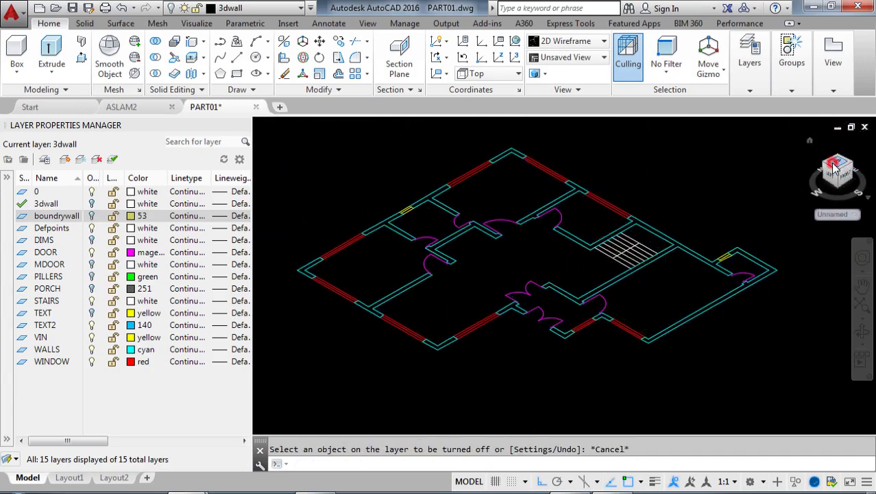
pyautogui.click(834, 167)
pyautogui.scroll(5, 693, 268)
pyautogui.moveTo(693, 268); pyautogui.dragTo(472, 235, button='middle')
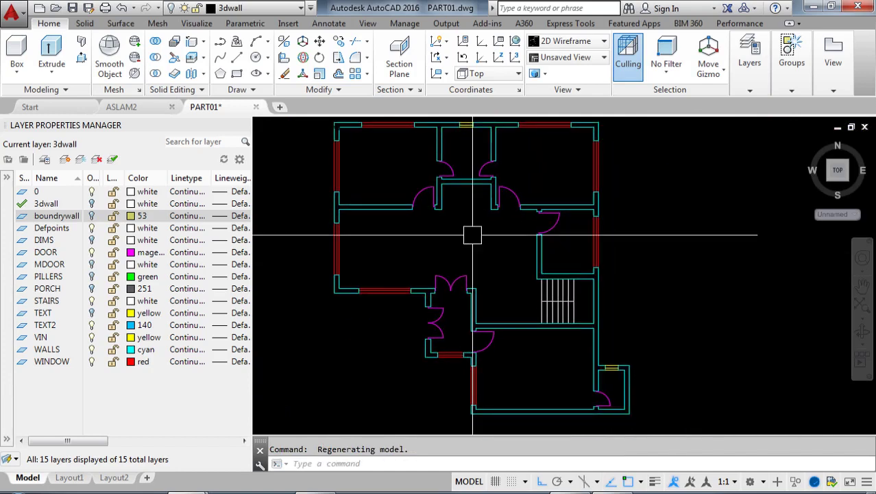
pyautogui.scroll(3, 399, 171)
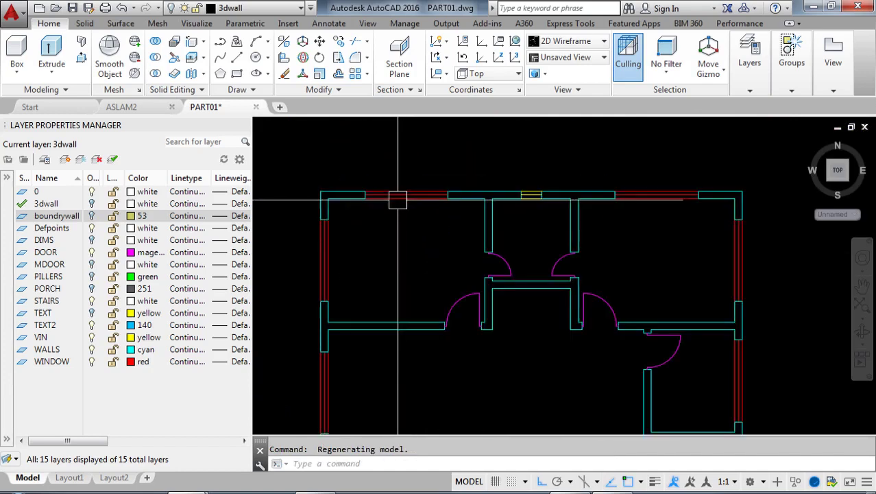
pyautogui.scroll(2, 397, 199)
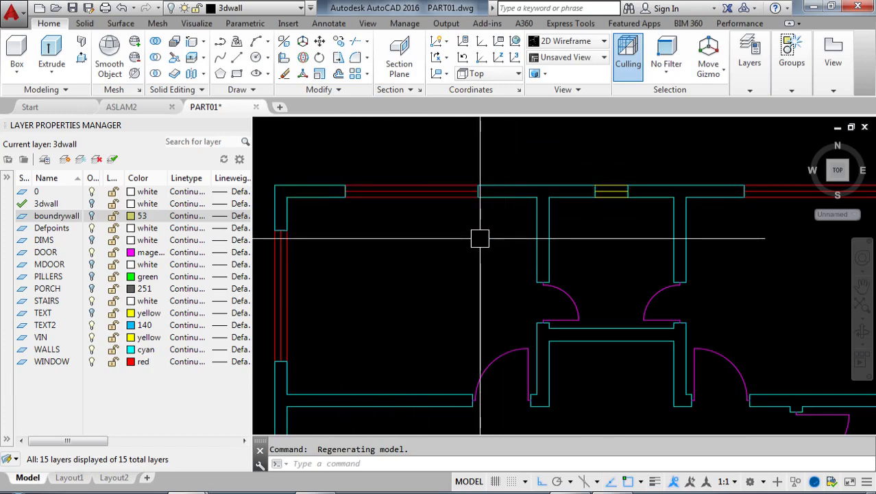
# Create a green layer named CUT and make it the current layer, keeping it turned on.
pyautogui.click(64, 160)
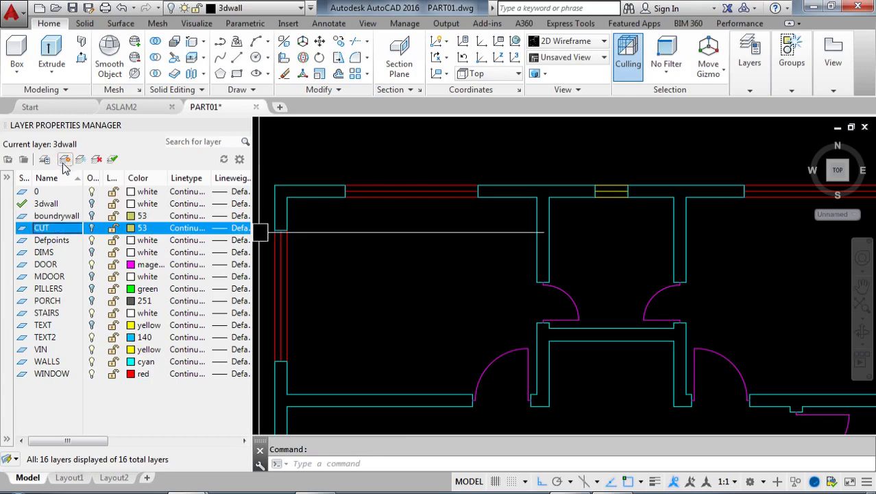
pyautogui.click(23, 228)
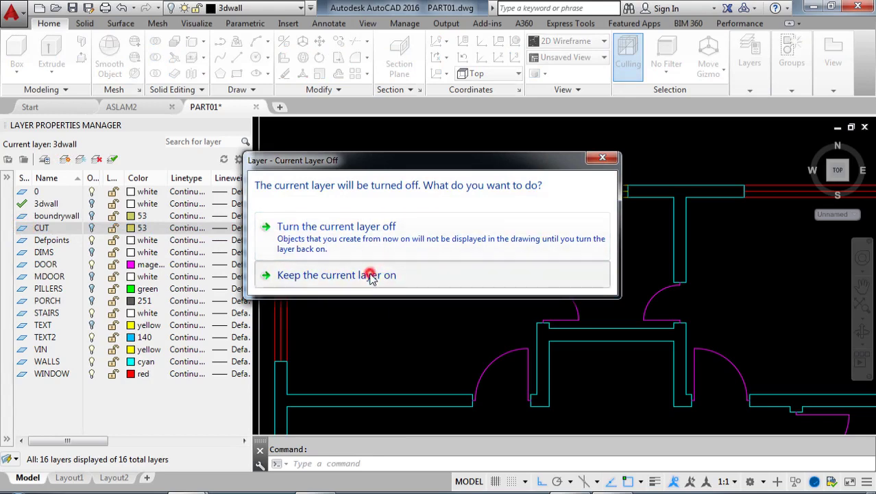
pyautogui.click(369, 273)
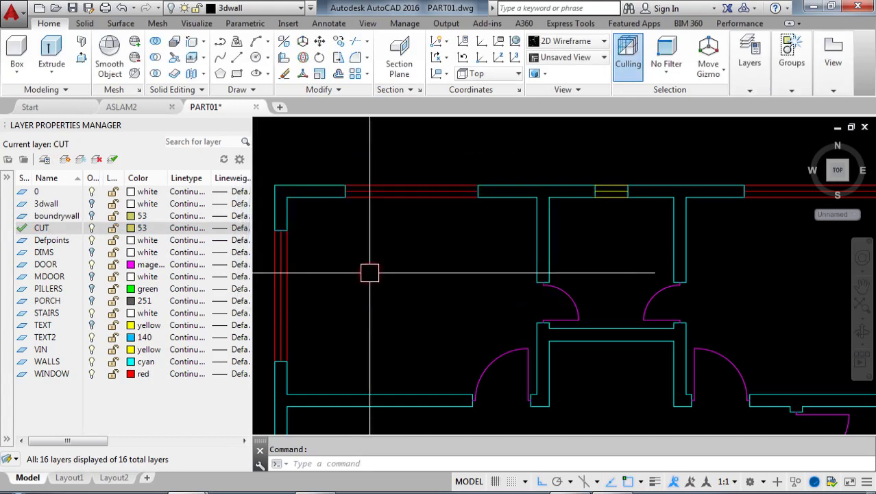
pyautogui.click(133, 229)
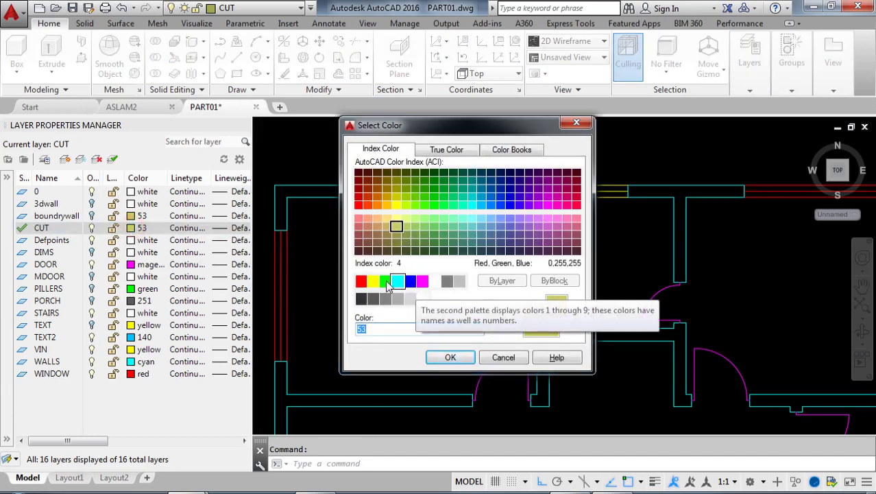
pyautogui.click(386, 280)
pyautogui.click(450, 357)
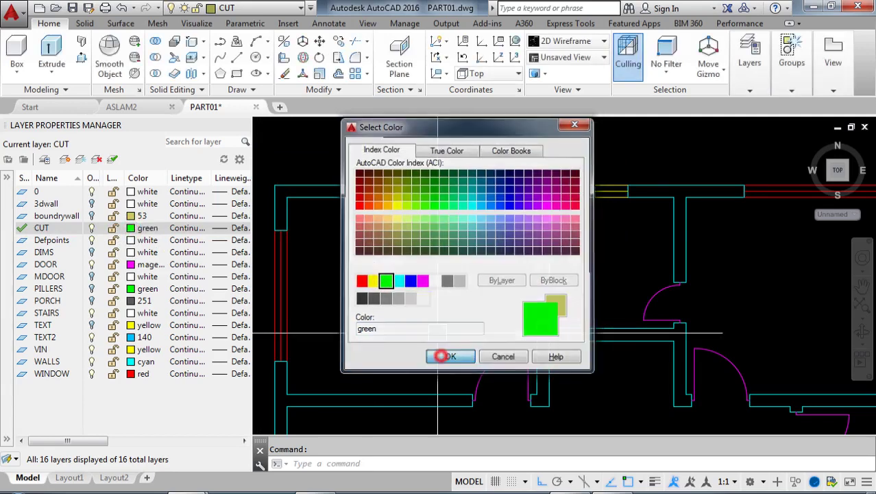
# Draw a rectangle from corner to corner over the western window in the plan's north wall.
pyautogui.write('REC')
pyautogui.press('Return')
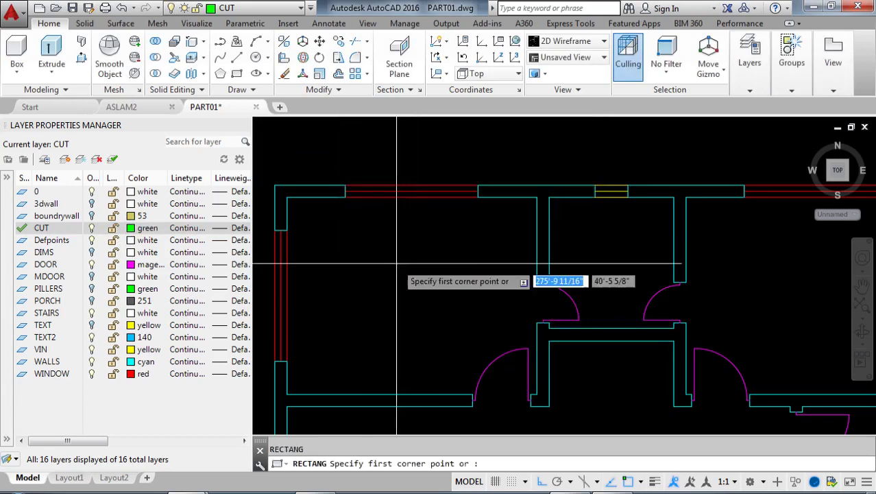
pyautogui.click(346, 185)
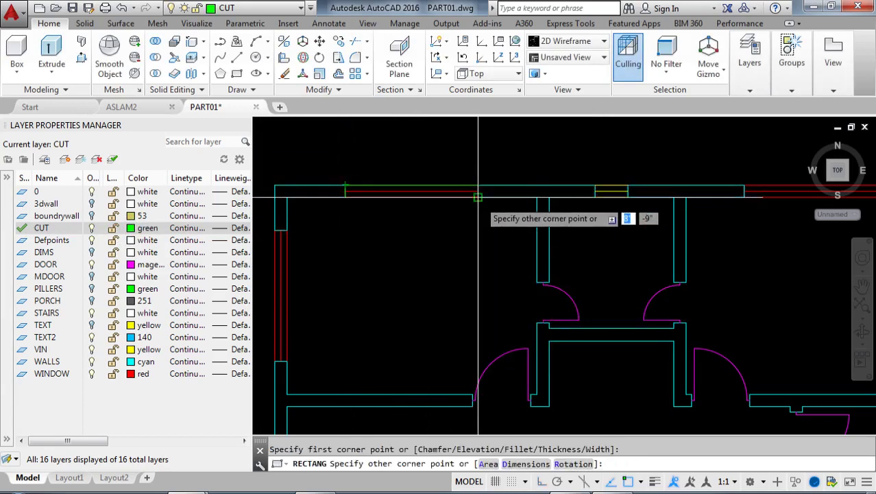
pyautogui.click(478, 197)
# Draw a rectangle from corner to corner over the eastern window in the plan's north wall.
pyautogui.moveTo(695, 225); pyautogui.dragTo(420, 231, button='middle')
pyautogui.press('Return')
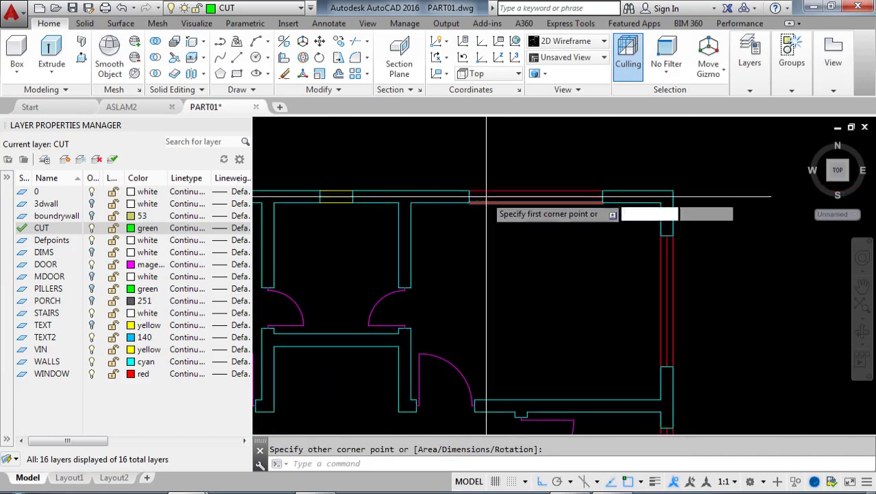
pyautogui.click(469, 192)
pyautogui.click(601, 201)
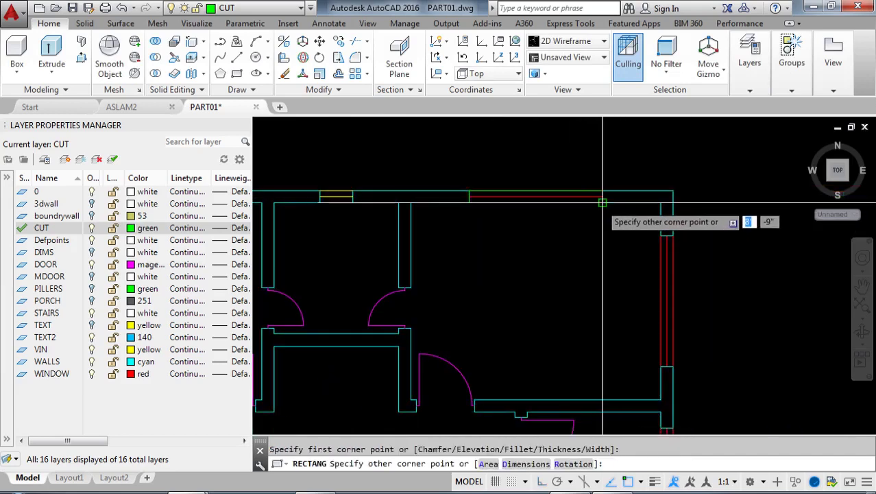
# Draw a rectangle over the northern window in the plan's east wall.
pyautogui.moveTo(618, 239)
pyautogui.mouseDown(button='middle')
pyautogui.moveTo(508, 186)
pyautogui.moveTo(557, 184)
pyautogui.mouseUp(button='middle')
pyautogui.press('Return')
pyautogui.click(556, 184)
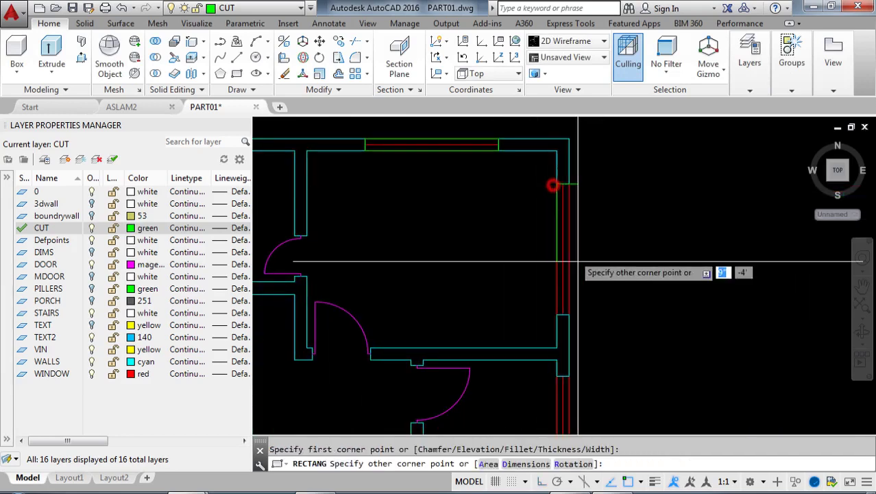
pyautogui.moveTo(587, 294); pyautogui.dragTo(587, 230, button='middle')
pyautogui.moveTo(586, 358); pyautogui.dragTo(589, 201, button='middle')
pyautogui.click(569, 216)
# Draw a rectangle over the east wall window of the small room north of the stairs.
pyautogui.press('Return')
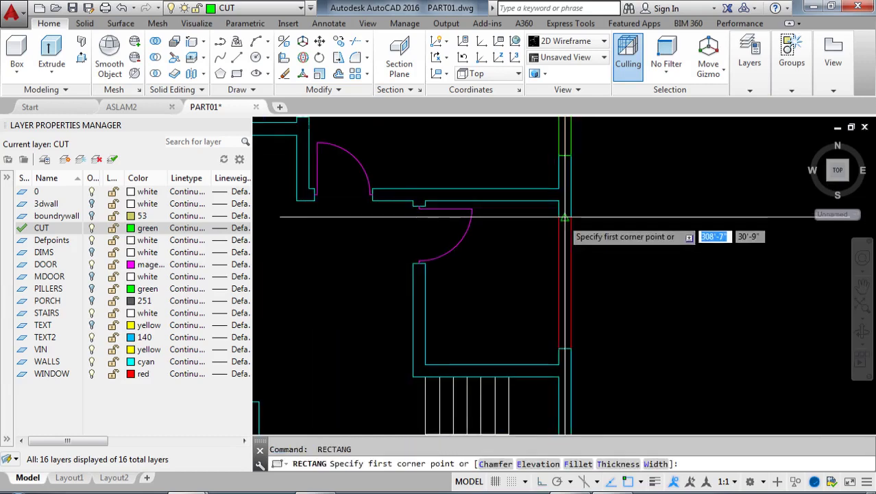
pyautogui.click(569, 216)
pyautogui.click(571, 348)
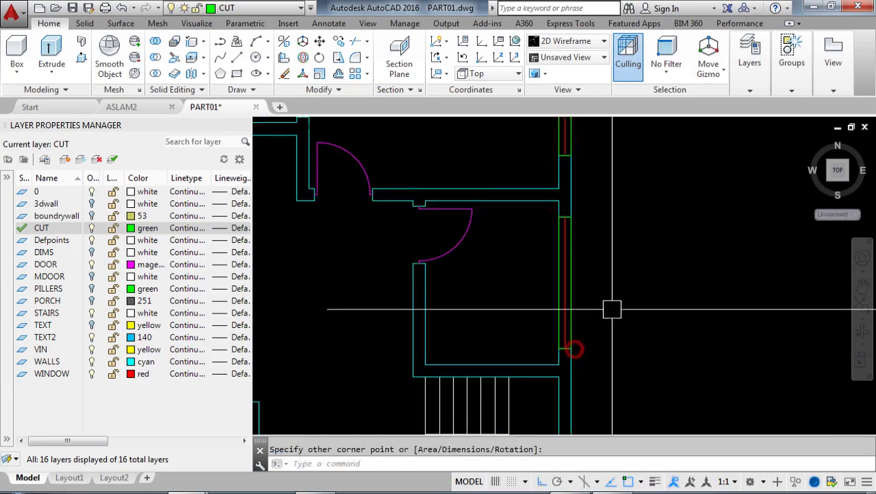
# Draw a rectangle over the window in the west wall of the southern room.
pyautogui.scroll(-2, 612, 314)
pyautogui.moveTo(610, 376); pyautogui.dragTo(674, 211, button='middle')
pyautogui.scroll(2, 475, 349)
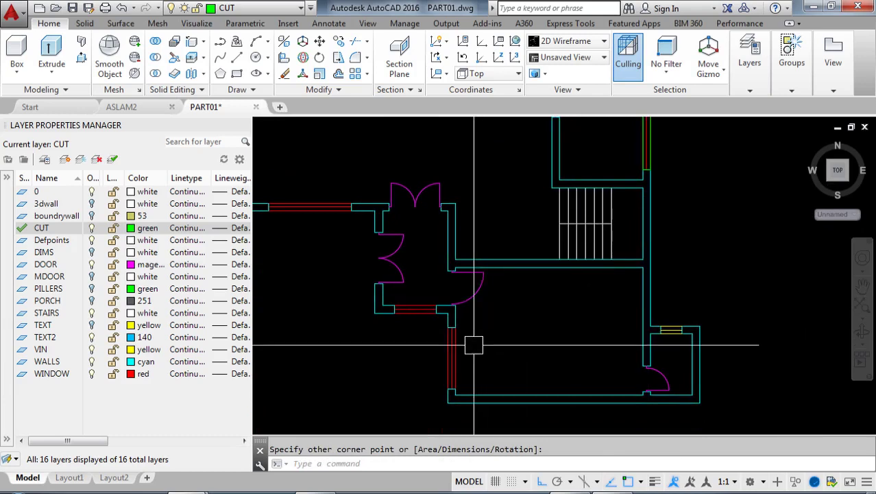
pyautogui.scroll(2, 442, 344)
pyautogui.press('Return')
pyautogui.click(463, 294)
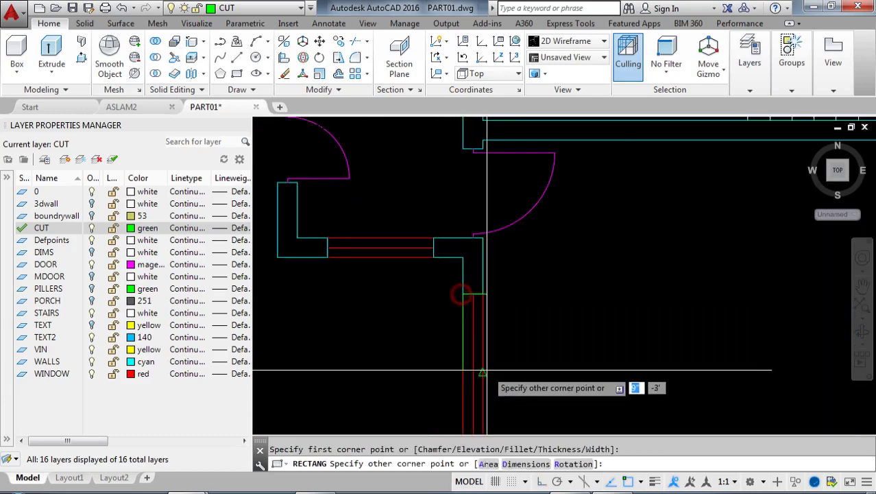
pyautogui.scroll(4, 473, 291)
# Draw a rectangle over the short window in the south wall of the entrance area.
pyautogui.scroll(-3, 481, 289)
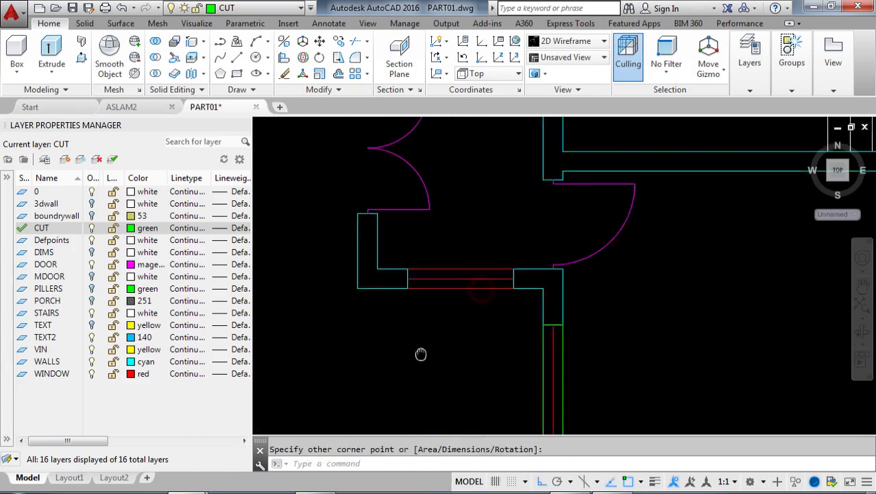
pyautogui.press('Return')
pyautogui.click(412, 287)
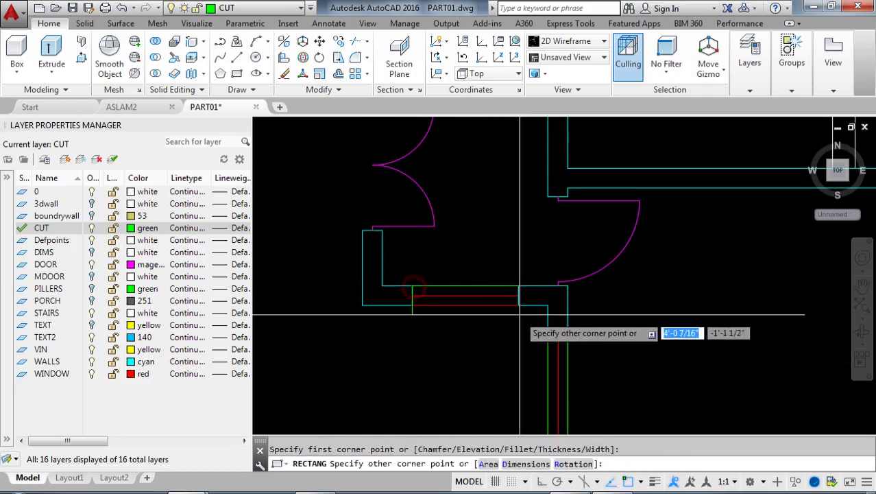
pyautogui.scroll(2, 519, 307)
# Draw a rectangle over the south wall window of the large western room beside the entrance.
pyautogui.scroll(-5, 450, 299)
pyautogui.scroll(4, 439, 258)
pyautogui.press('Escape')
pyautogui.press('Return')
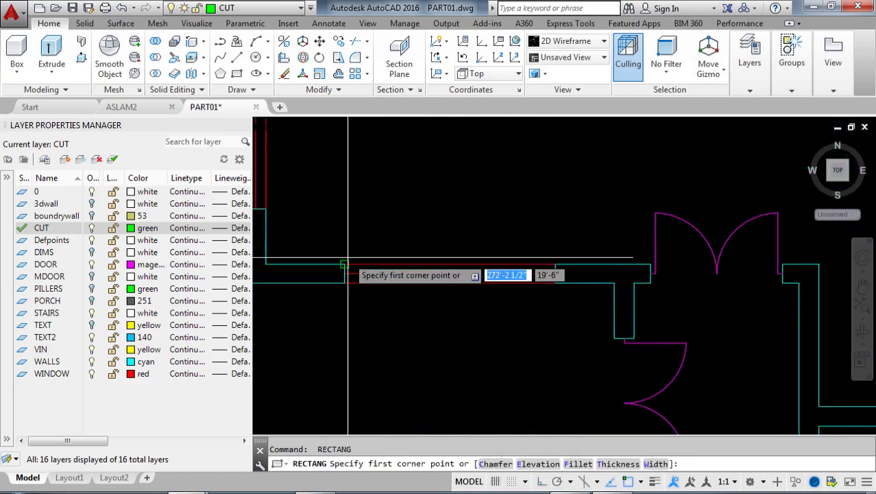
pyautogui.click(344, 264)
pyautogui.scroll(-2, 555, 282)
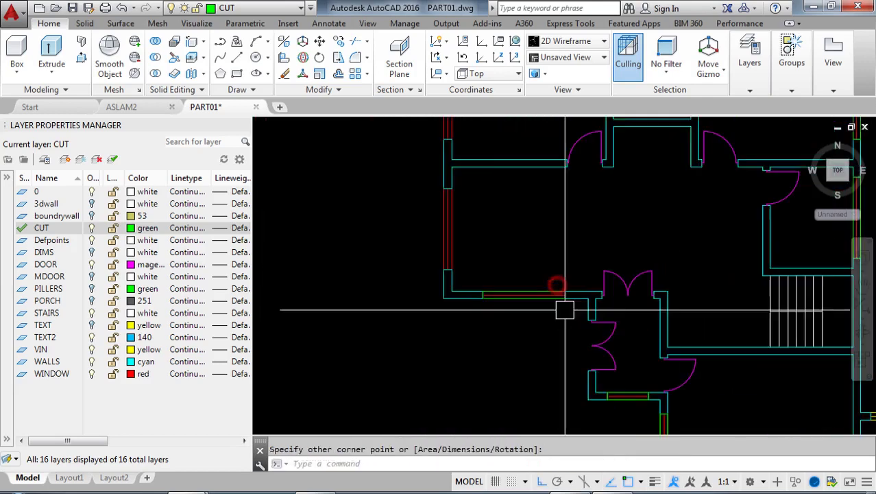
# Draw a rectangle over the southern window in the plan's west wall.
pyautogui.press('Escape')
pyautogui.press('Return')
pyautogui.click(439, 187)
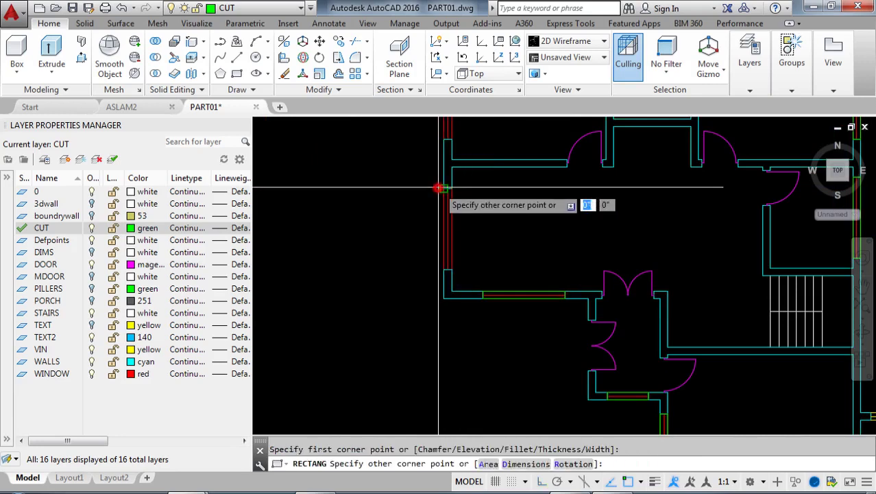
pyautogui.click(451, 269)
# Draw a rectangle over the northern window in the plan's west wall.
pyautogui.moveTo(458, 204); pyautogui.dragTo(436, 413, button='middle')
pyautogui.press('Escape')
pyautogui.press('Return')
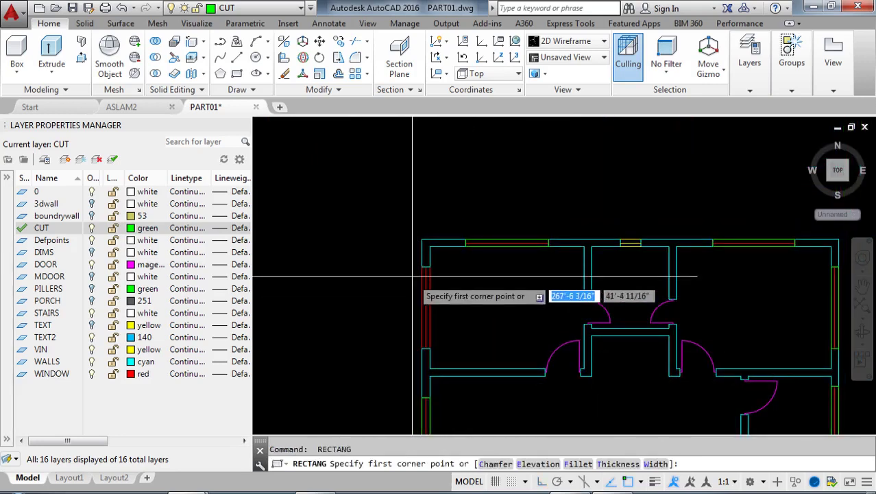
pyautogui.click(430, 267)
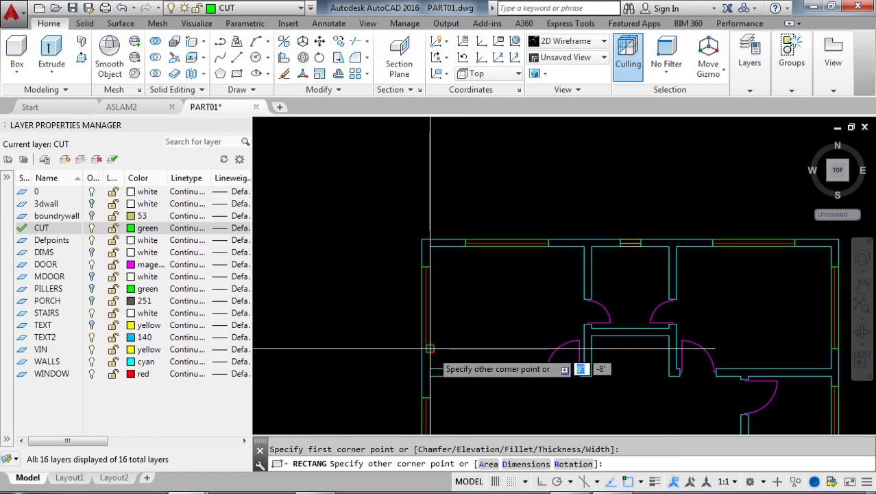
pyautogui.click(431, 349)
pyautogui.scroll(-2, 480, 293)
pyautogui.moveTo(505, 319); pyautogui.dragTo(468, 225, button='middle')
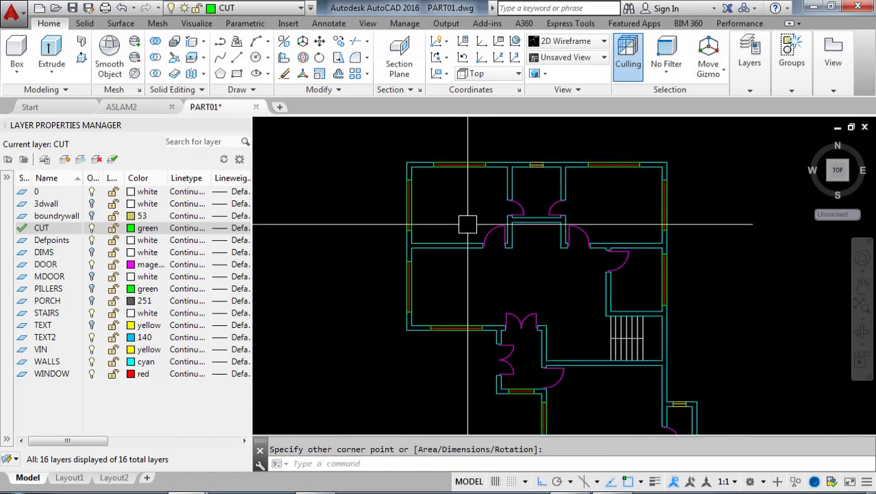
pyautogui.moveTo(498, 271)
pyautogui.mouseDown(button='middle')
pyautogui.moveTo(493, 208)
pyautogui.moveTo(490, 259)
pyautogui.mouseUp(button='middle')
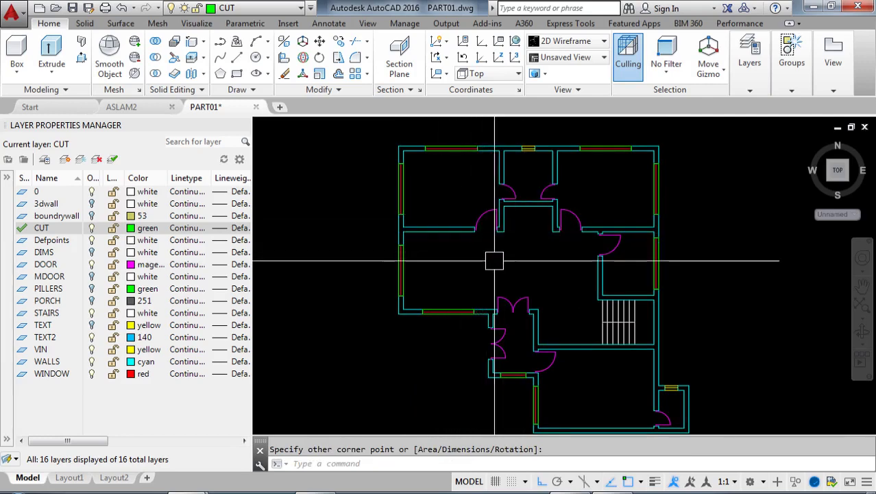
# Use Quick Select to select all objects whose layer equals CUT, and extrude these window rectangles to a height of 5'.
pyautogui.keyDown('shift'); pyautogui.moveTo(481, 264); pyautogui.dragTo(480, 206, button='middle'); pyautogui.keyUp('shift')
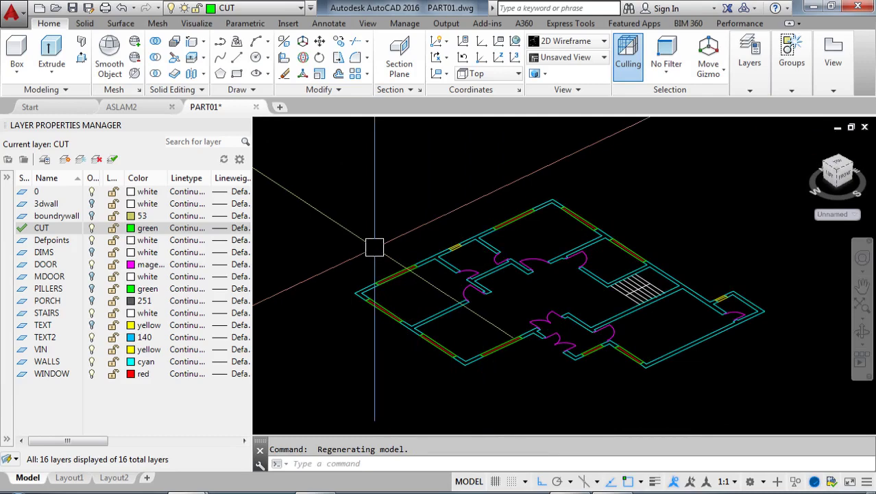
pyautogui.rightClick(396, 186)
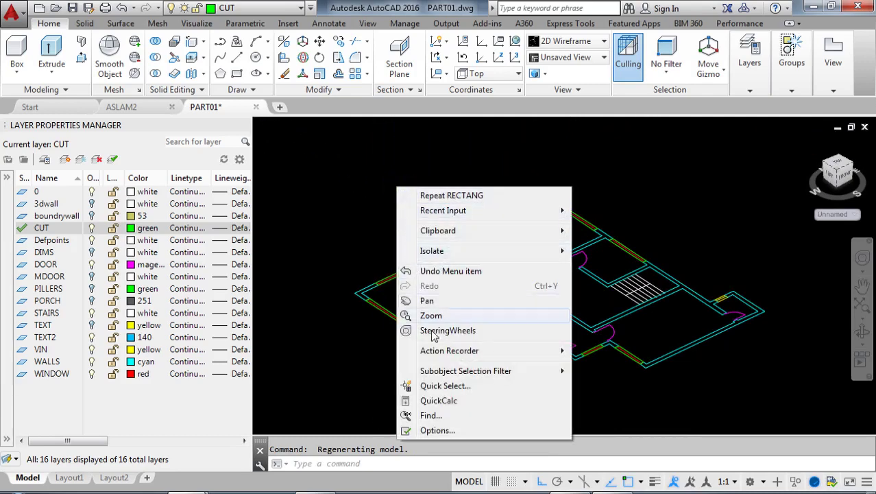
pyautogui.click(458, 386)
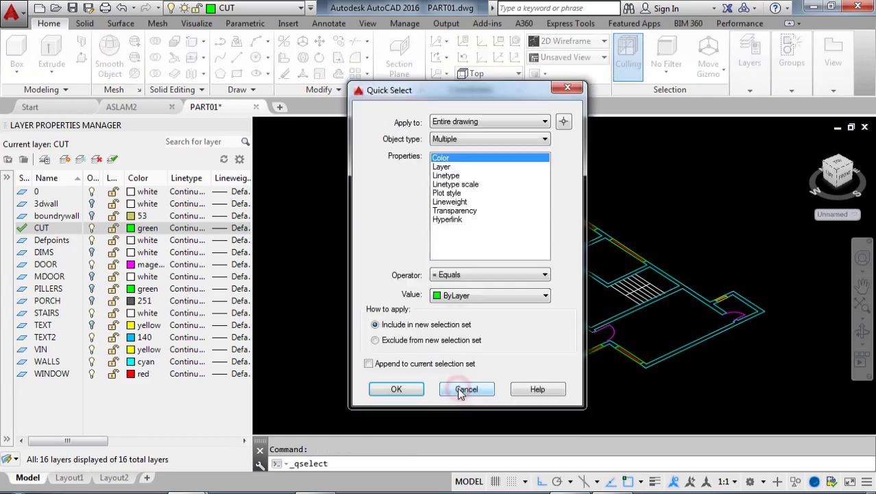
pyautogui.click(438, 167)
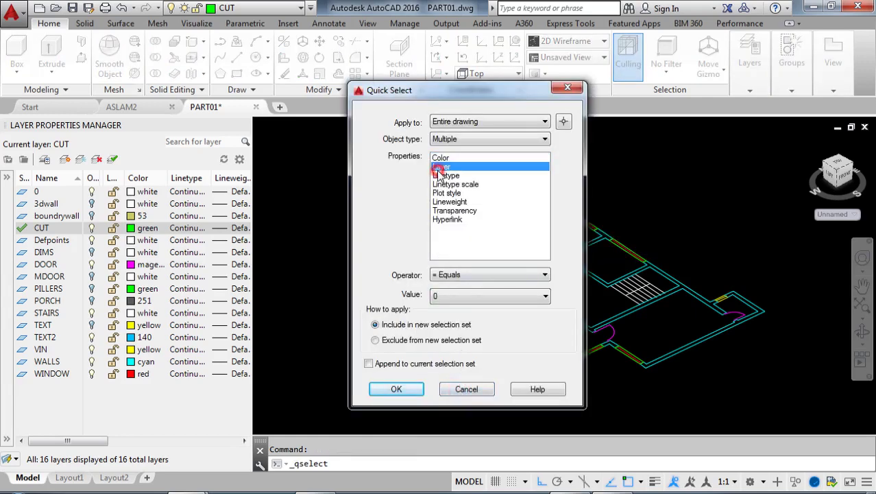
pyautogui.click(456, 300)
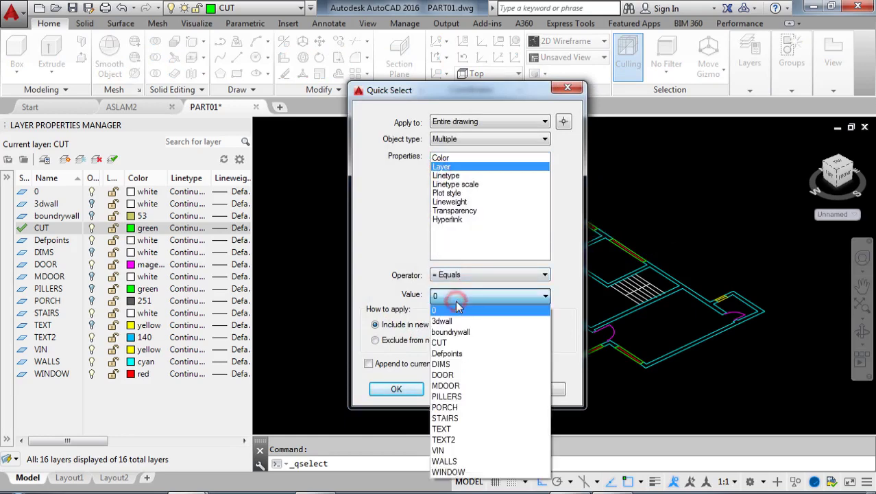
pyautogui.click(457, 342)
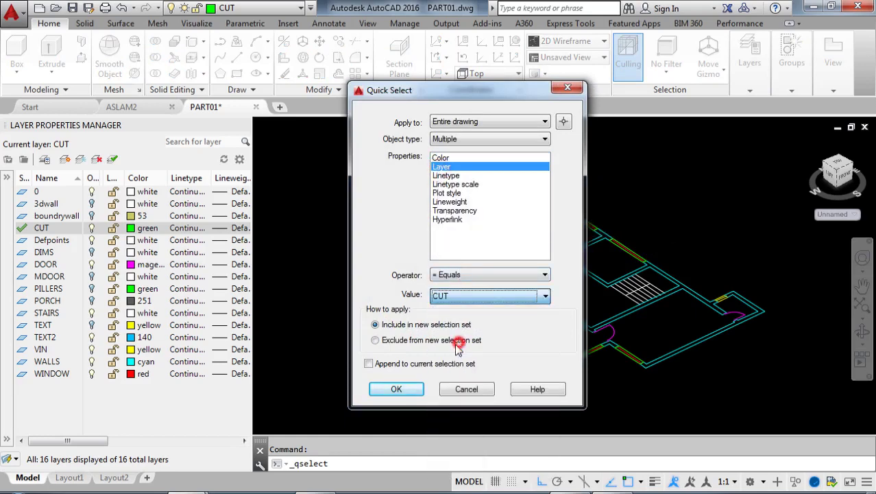
pyautogui.click(395, 390)
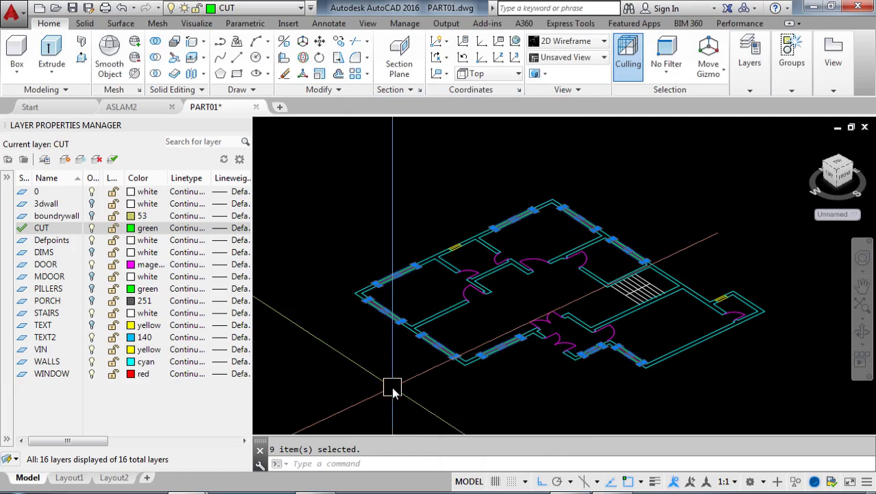
pyautogui.scroll(8, 439, 329)
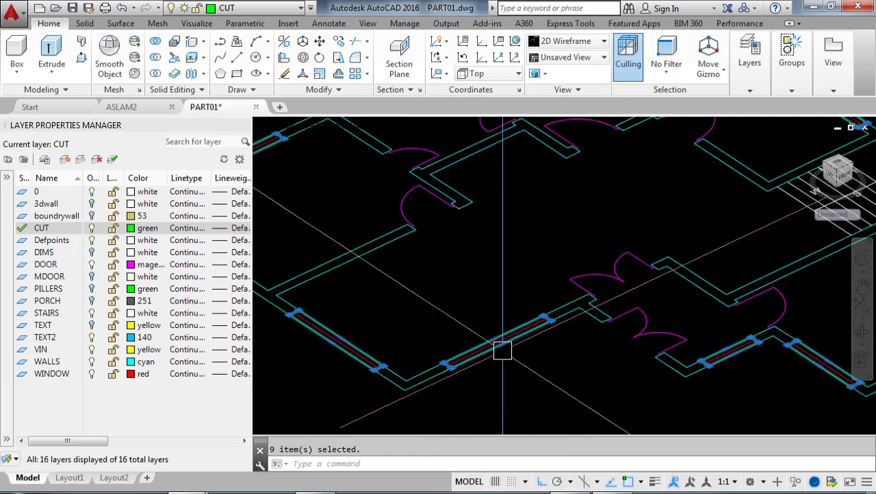
pyautogui.scroll(-5, 503, 353)
pyautogui.scroll(5, 505, 352)
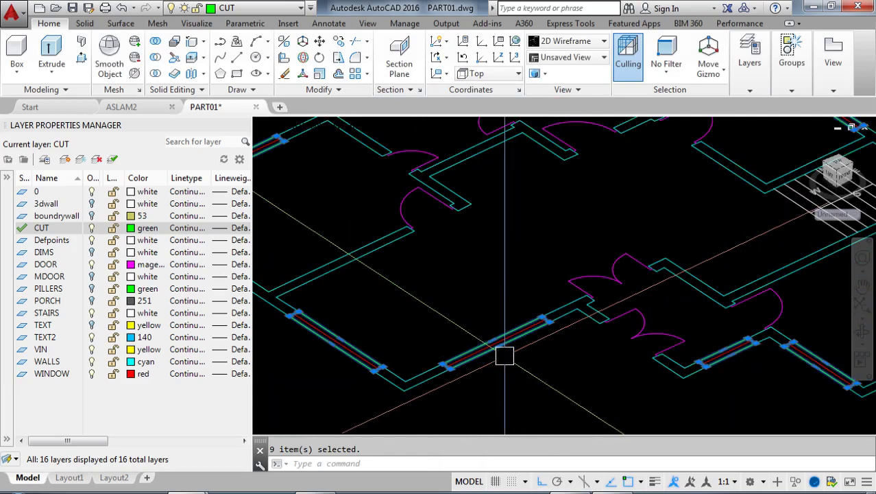
pyautogui.scroll(-5, 494, 348)
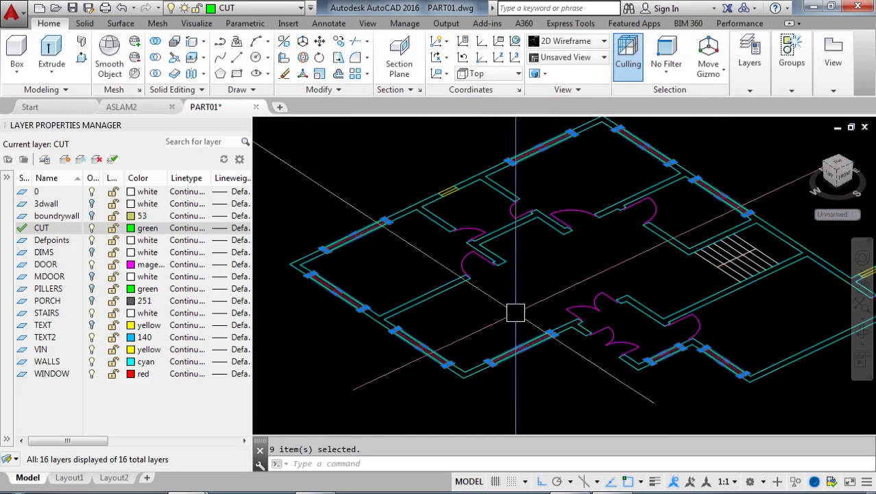
pyautogui.write('XT')
pyautogui.press('Return')
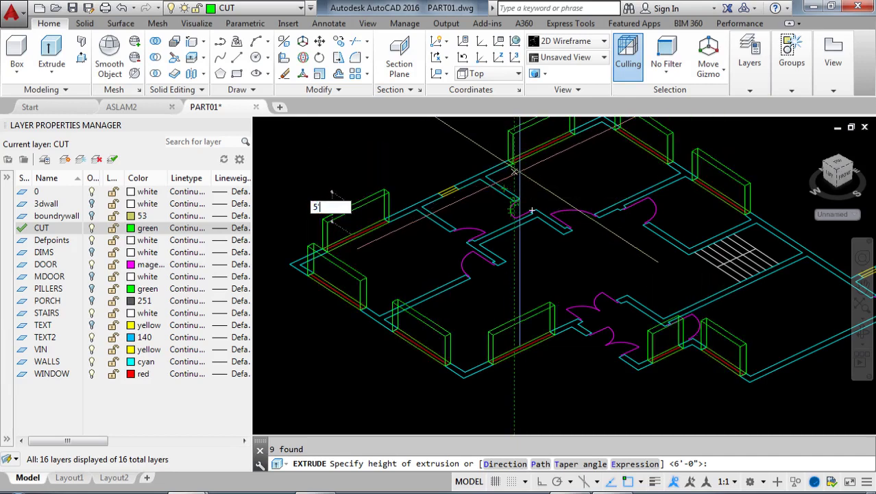
pyautogui.press('Return')
# Use Quick Select to select all objects whose layer equals CUT, and move these window boxes up 24 along the Z axis.
pyautogui.scroll(-3, 501, 214)
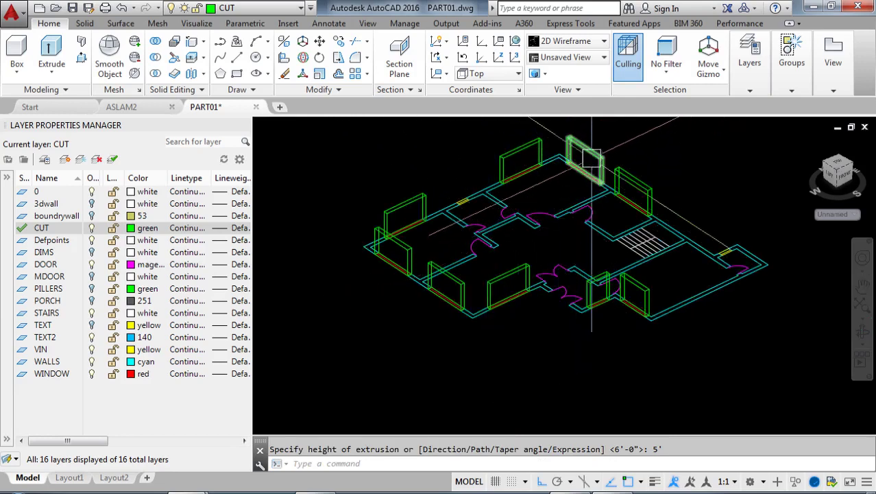
pyautogui.rightClick(561, 179)
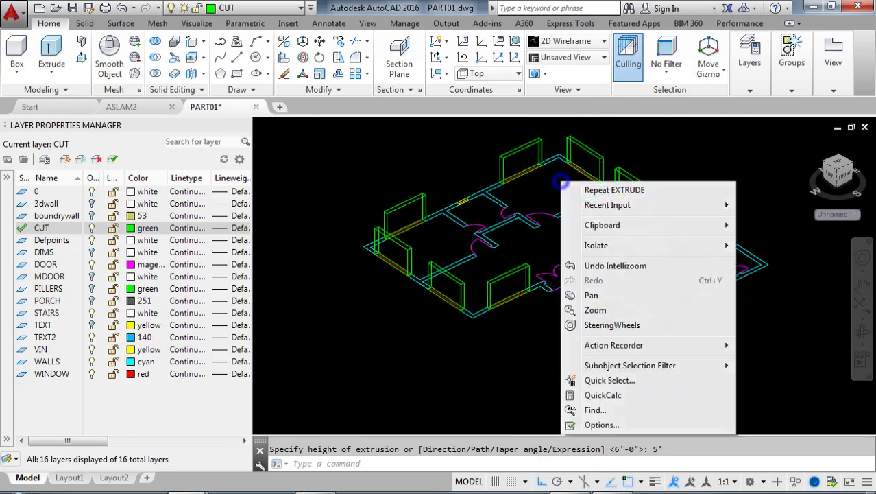
pyautogui.click(616, 381)
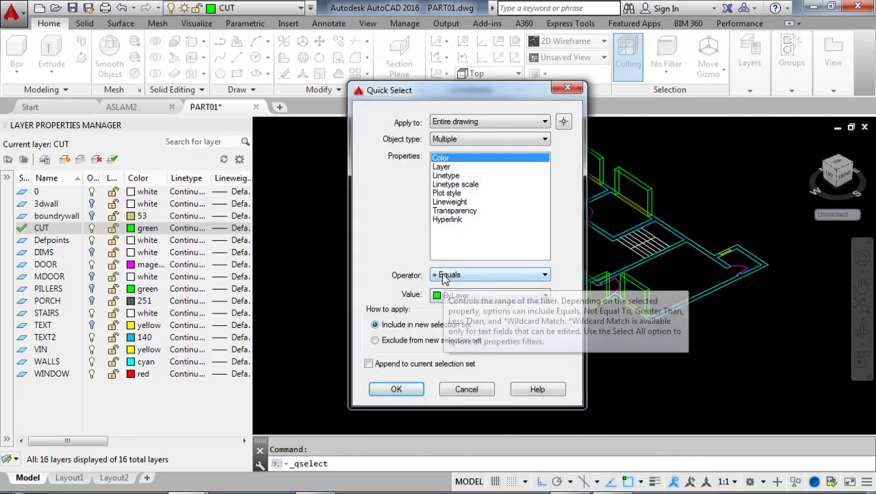
pyautogui.click(441, 167)
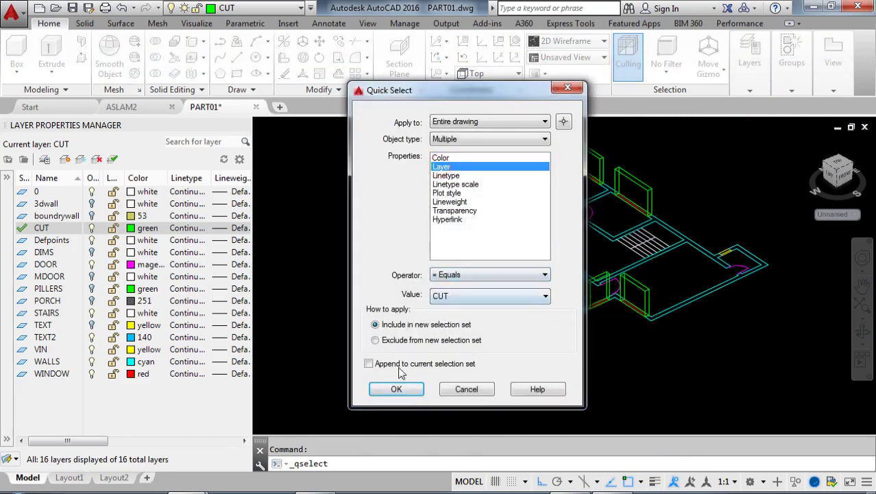
pyautogui.click(392, 389)
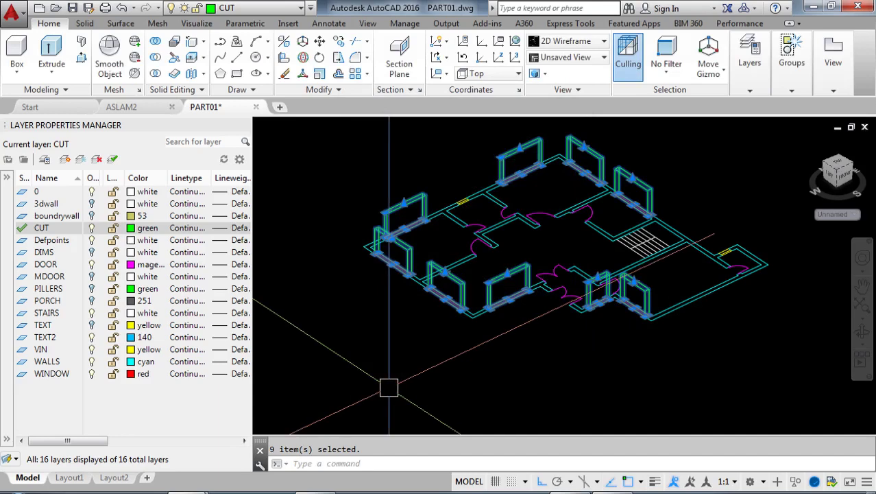
pyautogui.write('m')
pyautogui.press('Return')
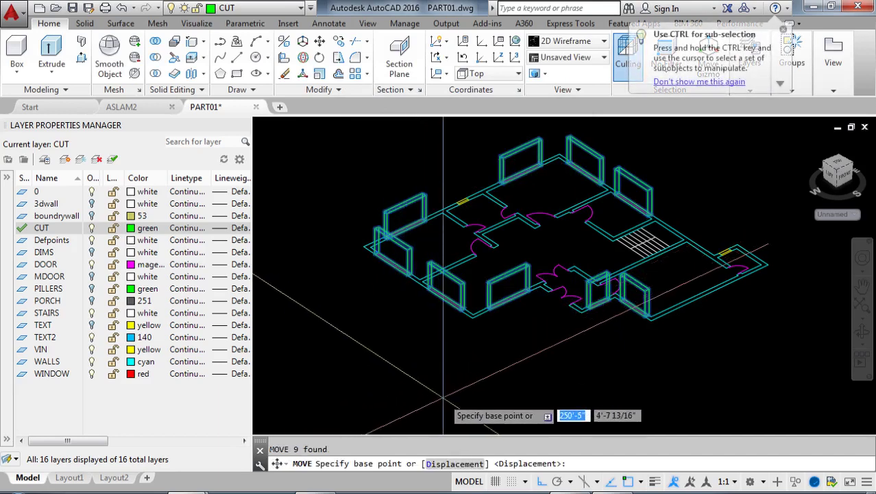
pyautogui.click(513, 392)
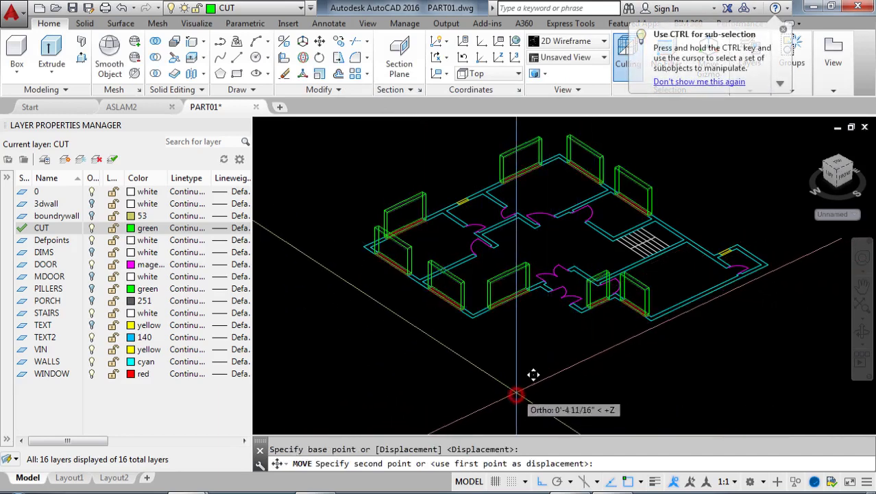
pyautogui.write('24')
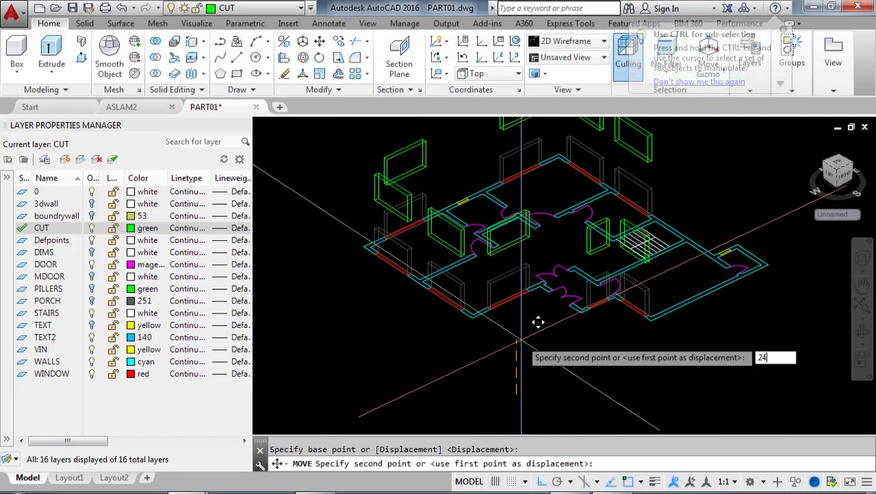
pyautogui.press('Return')
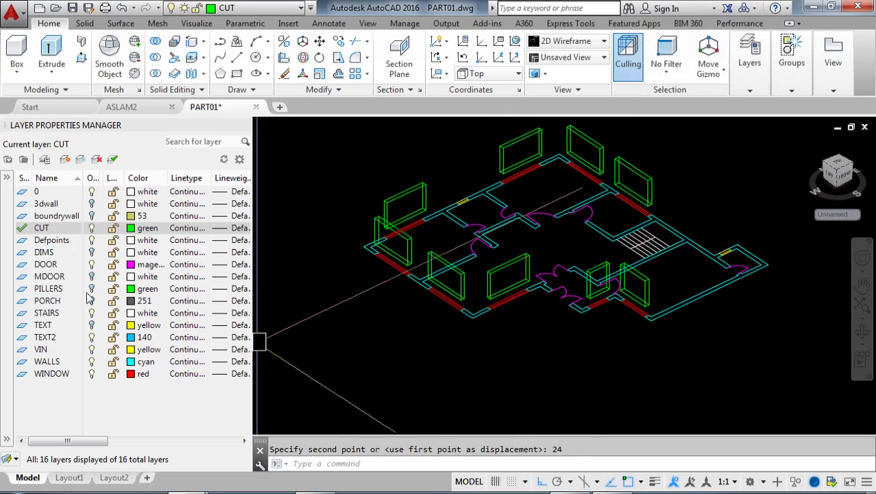
# Turn on the 3dwall layer and subtract all the window boxes from the 3D wall solid.
pyautogui.click(91, 204)
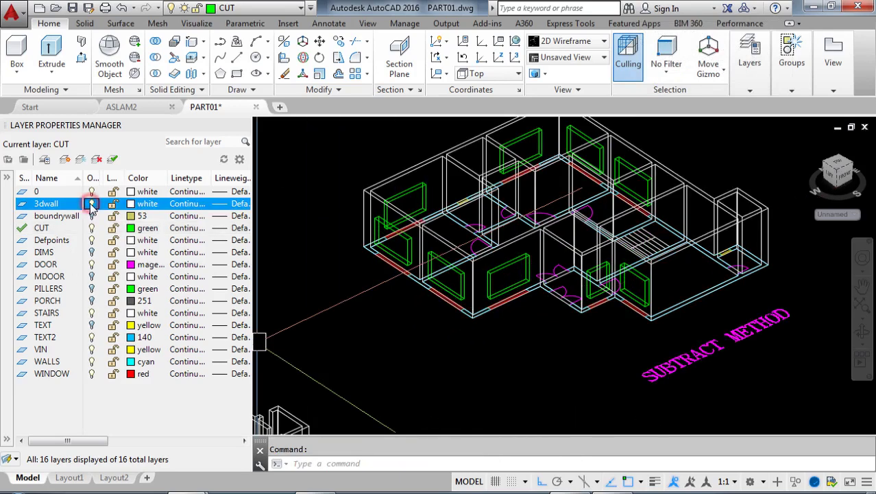
pyautogui.moveTo(410, 302); pyautogui.dragTo(396, 365, button='middle')
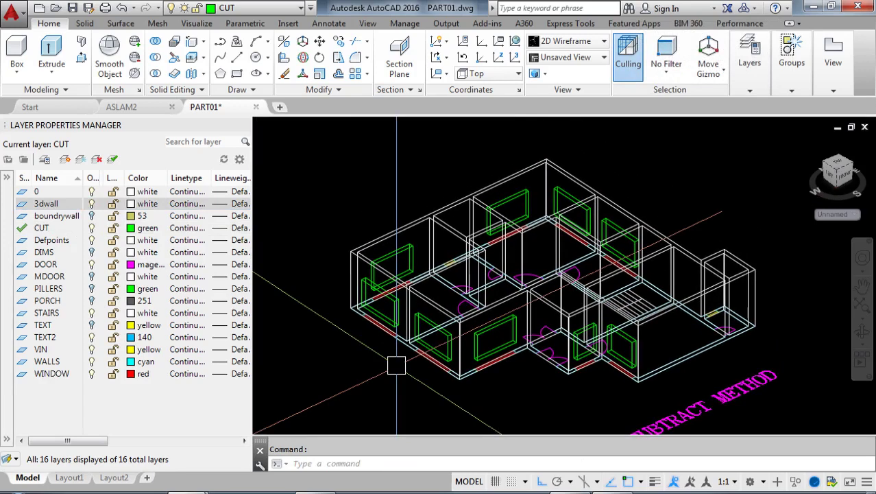
pyautogui.write('U')
pyautogui.press('Return')
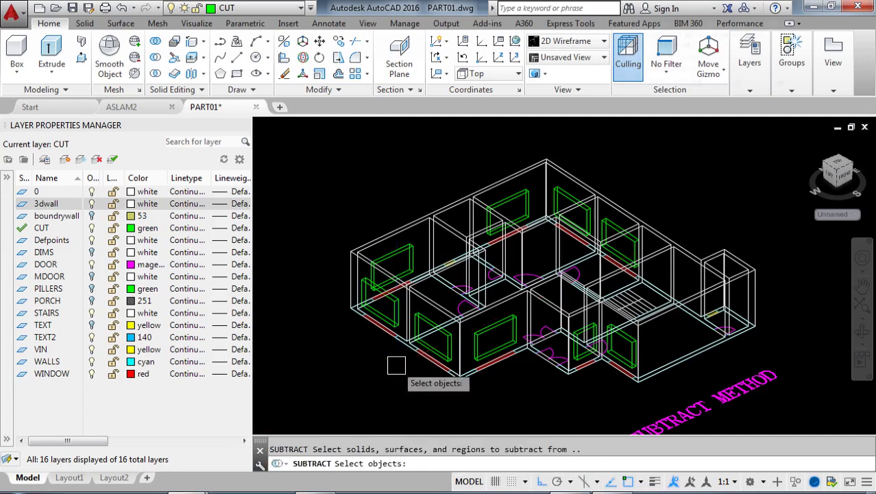
pyautogui.click(351, 251)
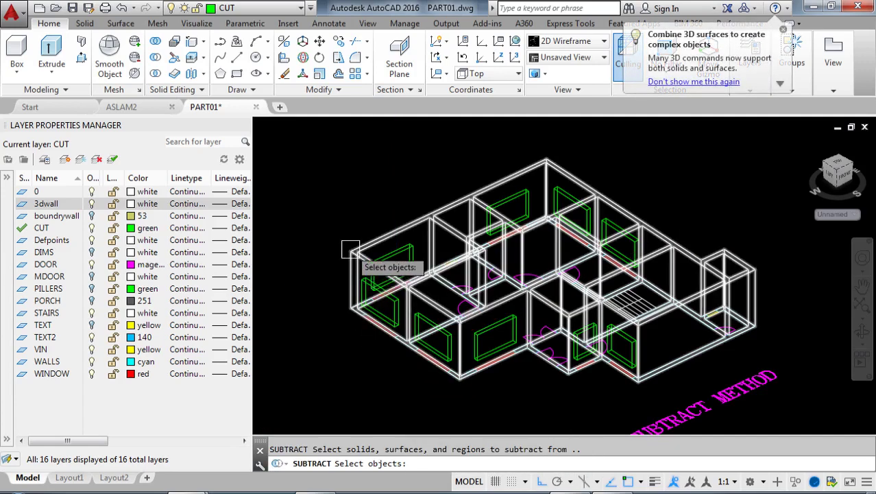
pyautogui.click(350, 250)
pyautogui.press('Return')
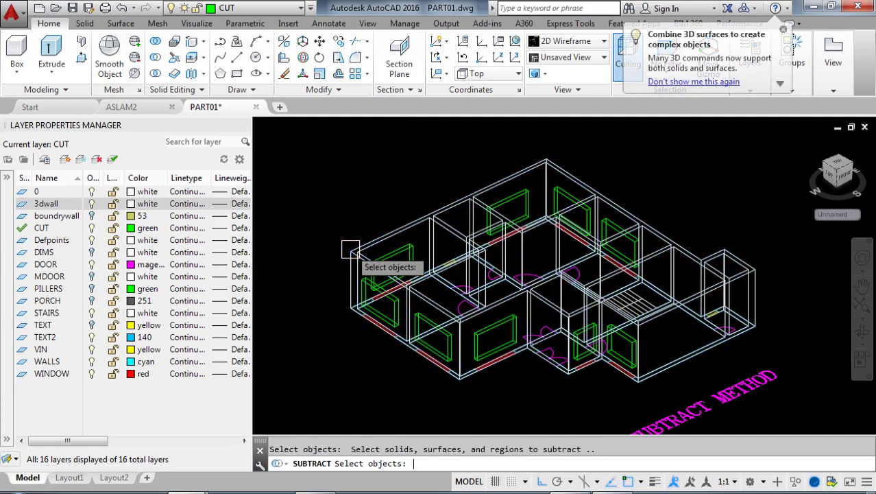
pyautogui.scroll(-4, 355, 251)
pyautogui.click(547, 351)
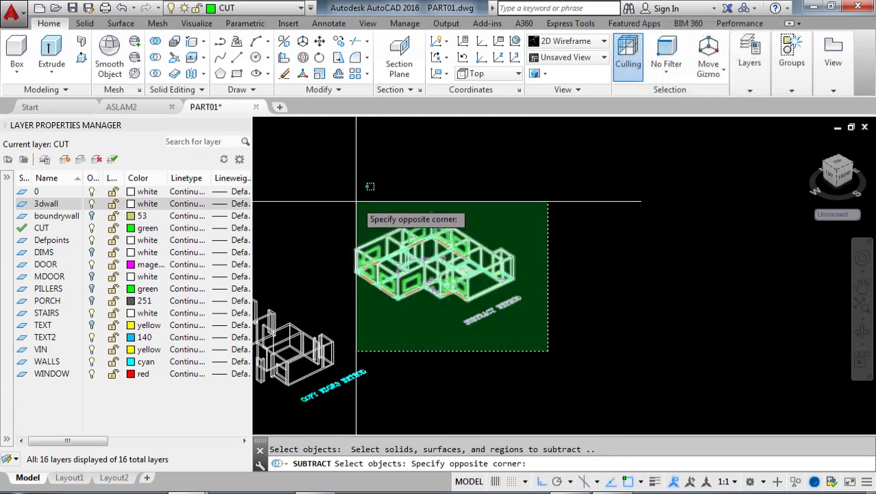
pyautogui.click(355, 202)
pyautogui.press('Return')
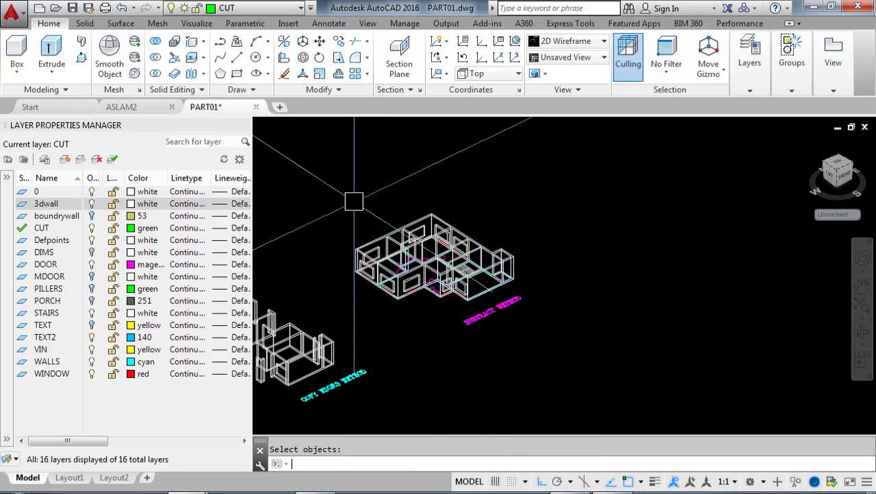
# Shade the model with the SHADE command and examine the window openings cut in the 3D walls.
pyautogui.scroll(5, 378, 274)
pyautogui.moveTo(377, 271); pyautogui.dragTo(396, 321, button='middle')
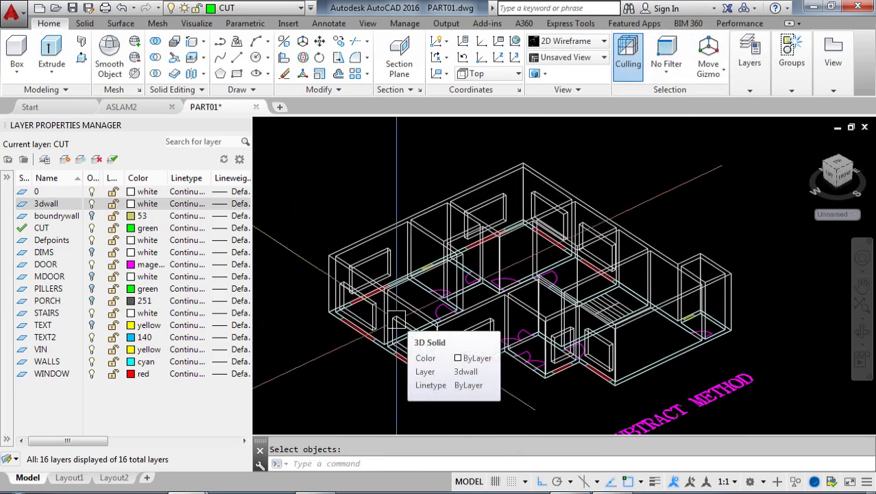
pyautogui.write('shade')
pyautogui.press('Return')
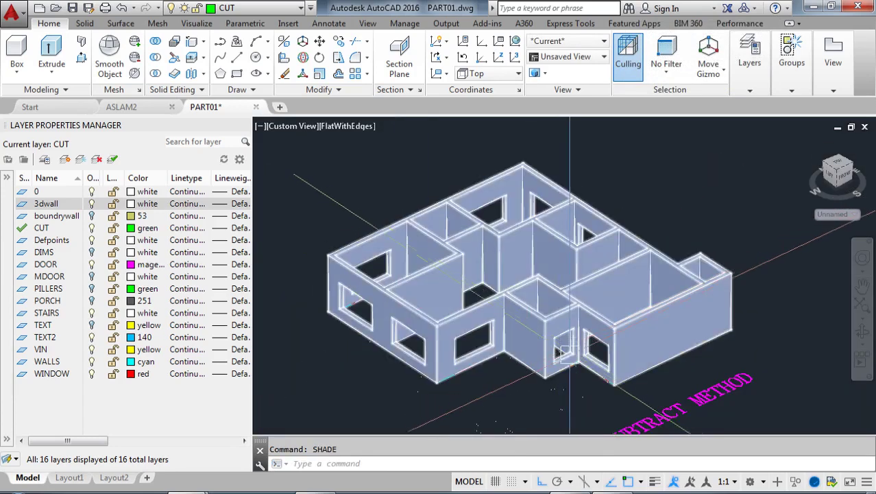
pyautogui.keyDown('shift'); pyautogui.moveTo(582, 375); pyautogui.dragTo(510, 395, button='middle'); pyautogui.keyUp('shift')
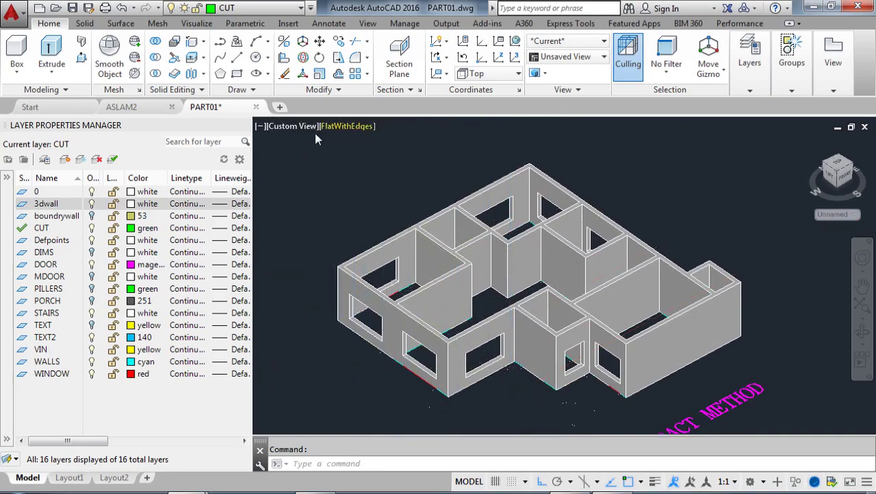
# Set the visual style back to 2D Wireframe and switch the subtract-method plan to the Top view.
pyautogui.click(345, 127)
pyautogui.click(360, 159)
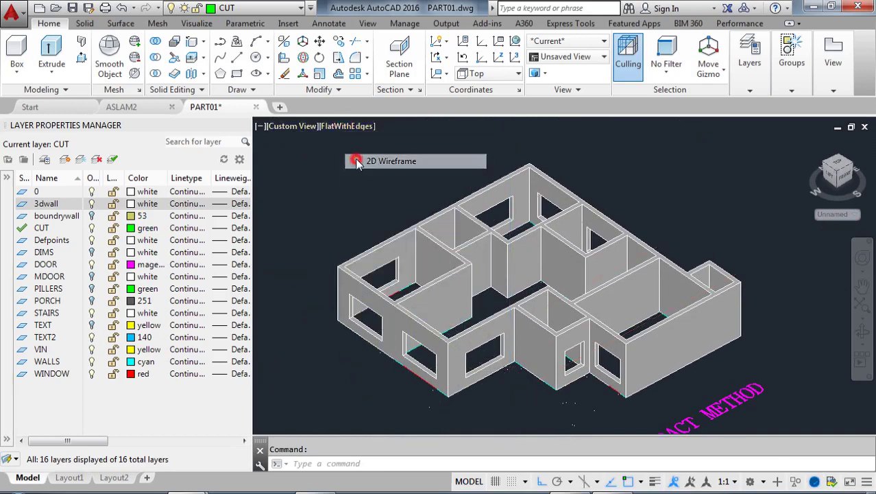
pyautogui.click(288, 126)
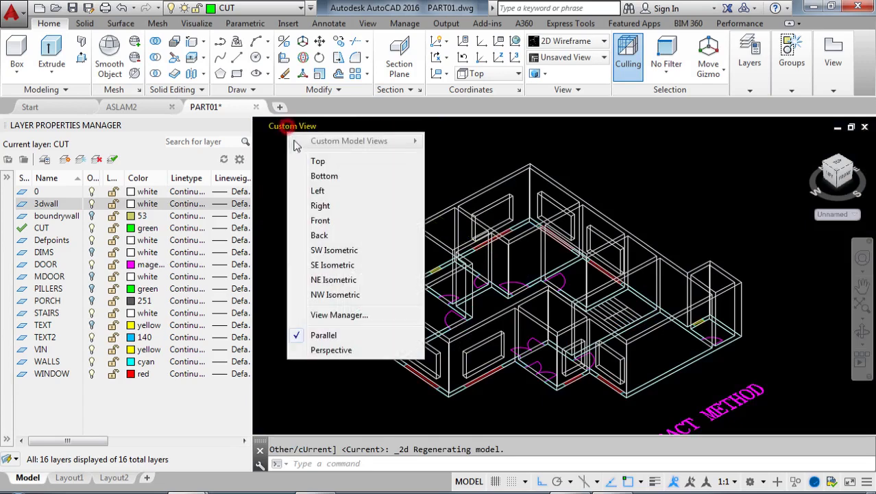
pyautogui.click(316, 161)
pyautogui.scroll(6, 397, 268)
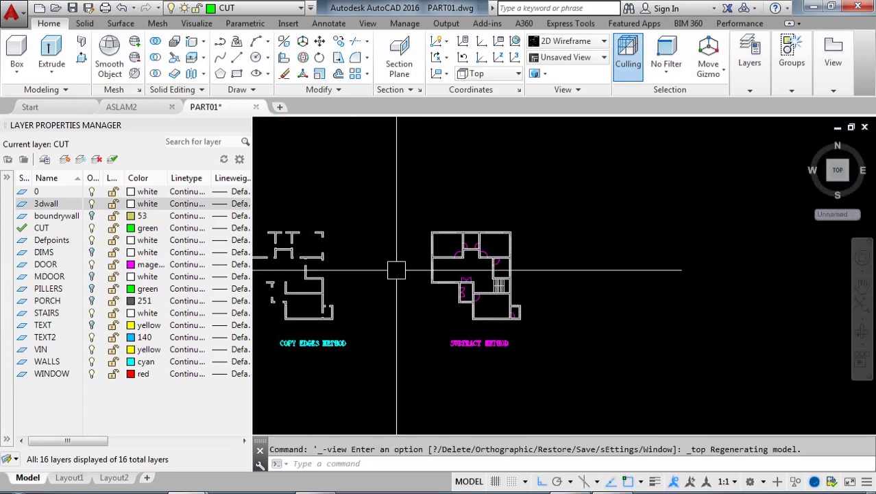
pyautogui.moveTo(437, 259); pyautogui.dragTo(481, 278, button='middle')
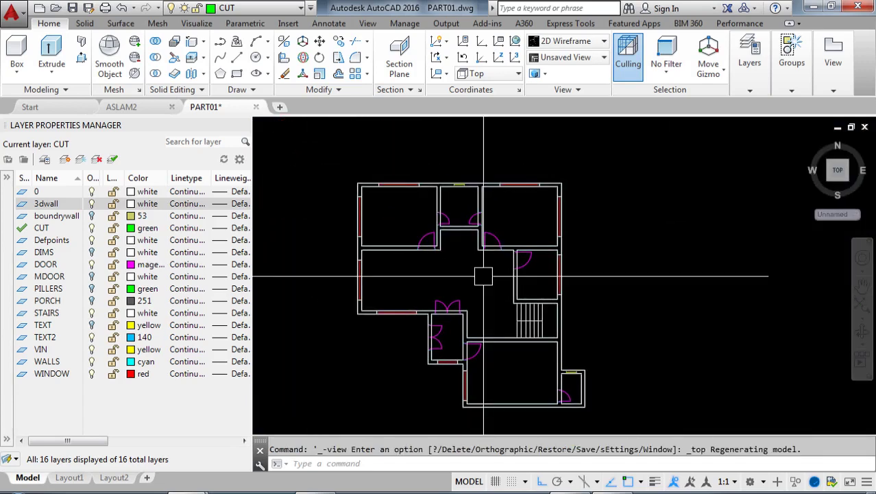
pyautogui.moveTo(405, 217); pyautogui.dragTo(405, 233, button='middle')
pyautogui.scroll(4, 404, 249)
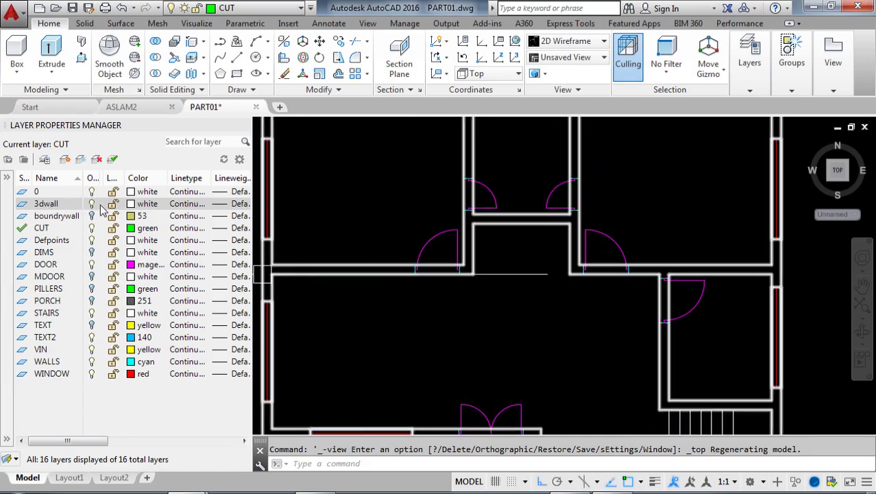
# Turn off the 3dwall layer and draw a rectangle over the door opening in the northwest room's south wall.
pyautogui.click(91, 204)
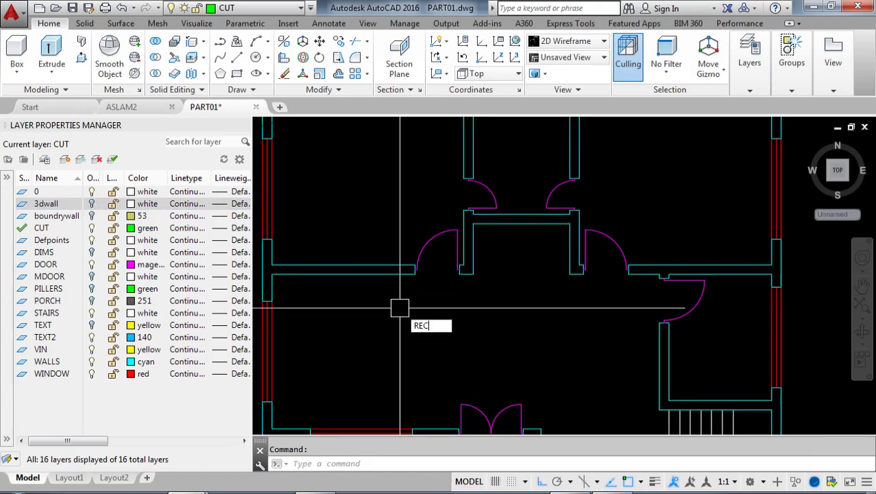
pyautogui.press('Return')
pyautogui.scroll(5, 405, 302)
pyautogui.click(409, 216)
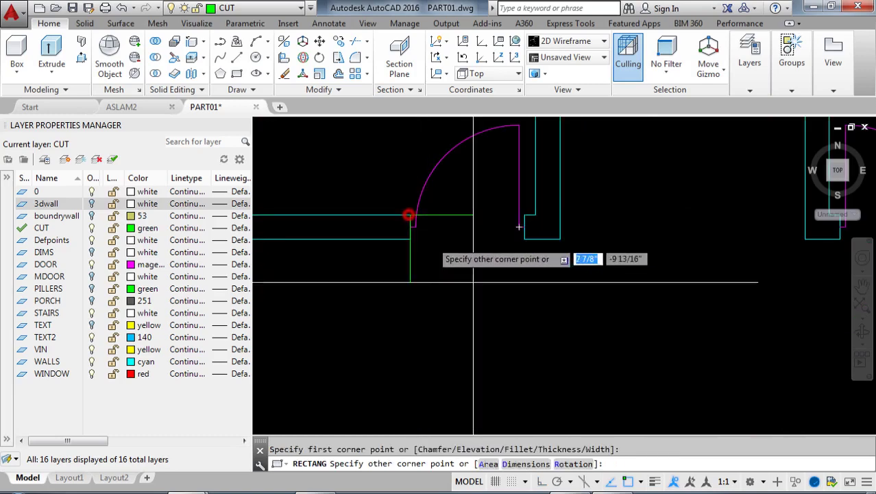
# Draw a rectangle over the door opening in the west wall of the small central room on the plan's north side.
pyautogui.scroll(-2, 559, 257)
pyautogui.moveTo(566, 233); pyautogui.dragTo(471, 327, button='middle')
pyautogui.scroll(4, 440, 272)
pyautogui.press('space')
pyautogui.click(419, 243)
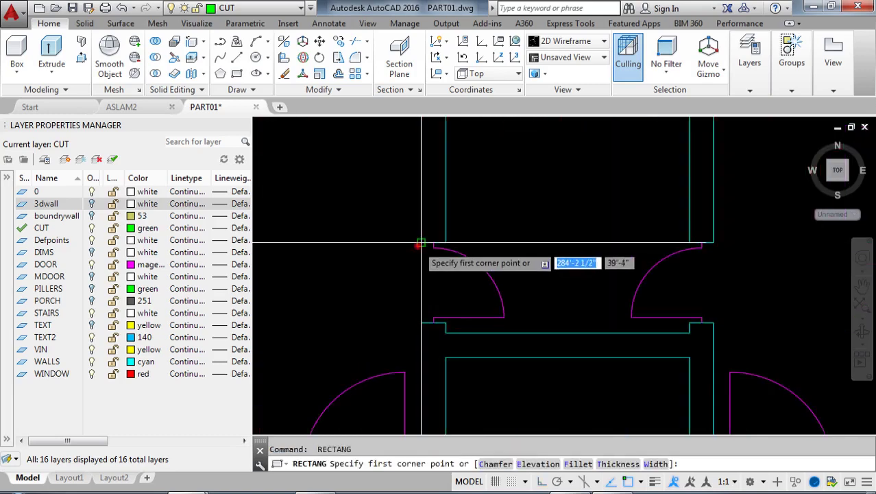
pyautogui.click(446, 322)
# Mirror that door rectangle about the small central room's vertical centreline onto the east wall's door opening, keeping the original.
pyautogui.click(447, 284)
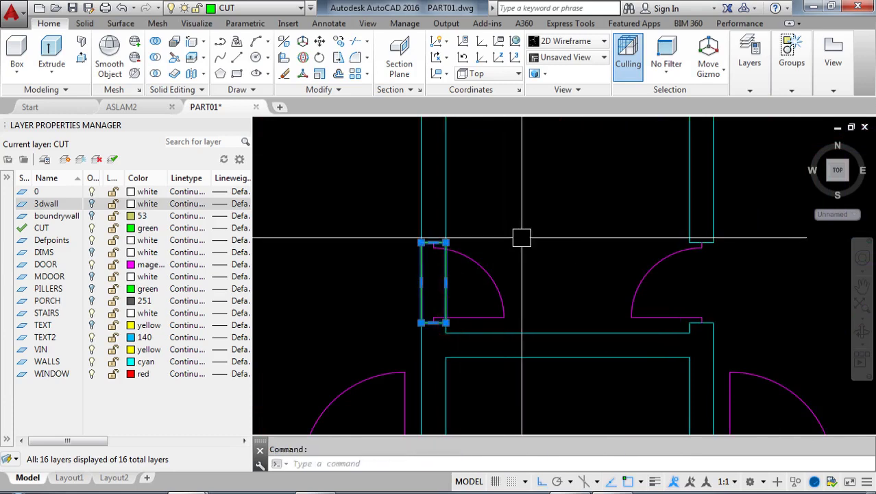
pyautogui.write('mi')
pyautogui.press('space')
pyautogui.click(566, 336)
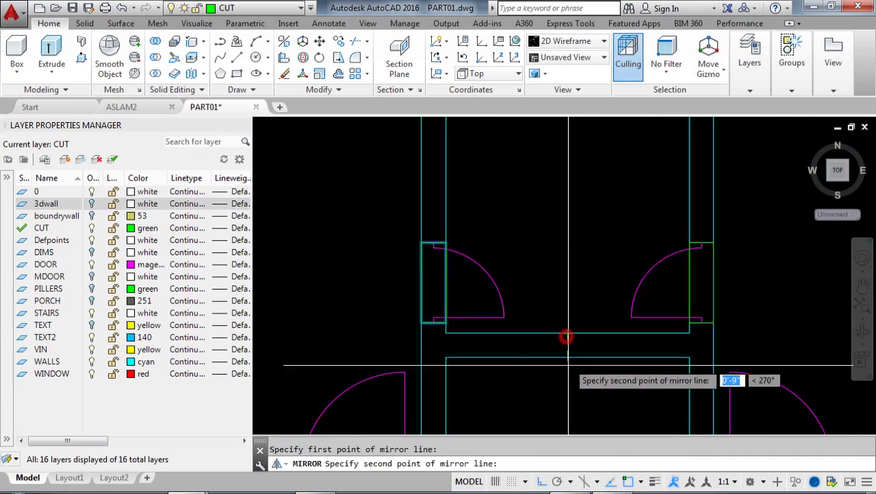
pyautogui.click(566, 396)
pyautogui.moveTo(561, 389); pyautogui.dragTo(532, 305, button='middle')
pyautogui.press('space')
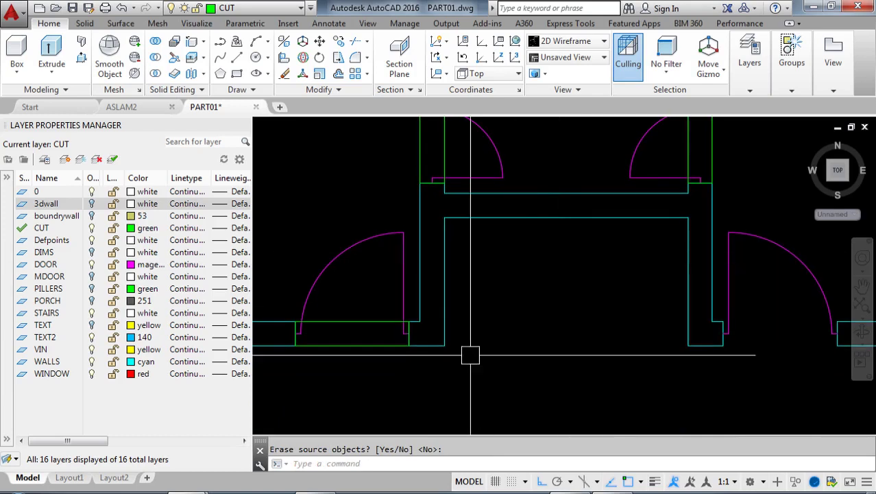
# Mirror the northwest room's door rectangle about the same vertical centreline onto the northeast room's door opening, keeping the original.
pyautogui.press('space')
pyautogui.click(379, 351)
pyautogui.write('mi')
pyautogui.press('space')
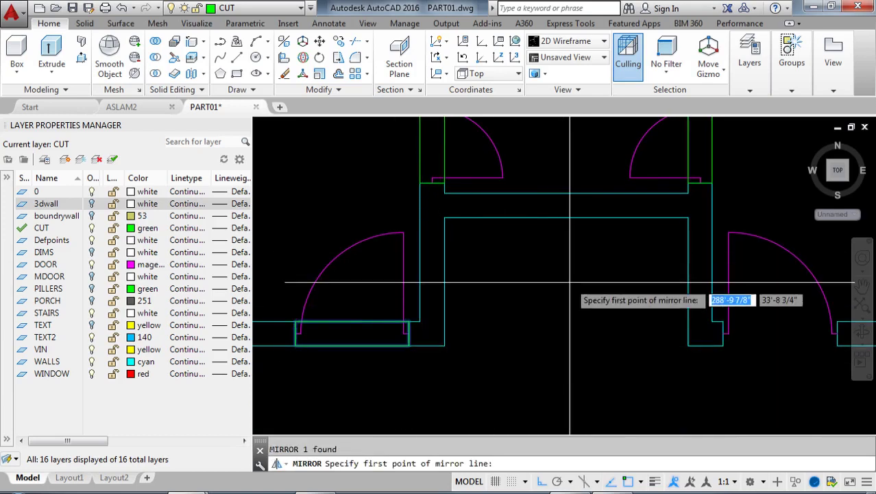
pyautogui.click(566, 218)
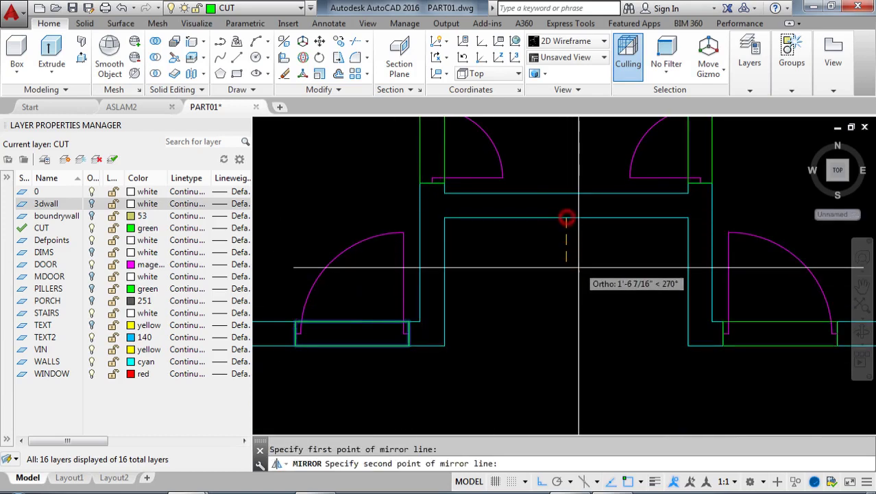
pyautogui.click(578, 275)
pyautogui.press('space')
# Draw a rectangle over the door opening in the west wall of the room north of the stairs.
pyautogui.scroll(-4, 639, 309)
pyautogui.scroll(5, 558, 273)
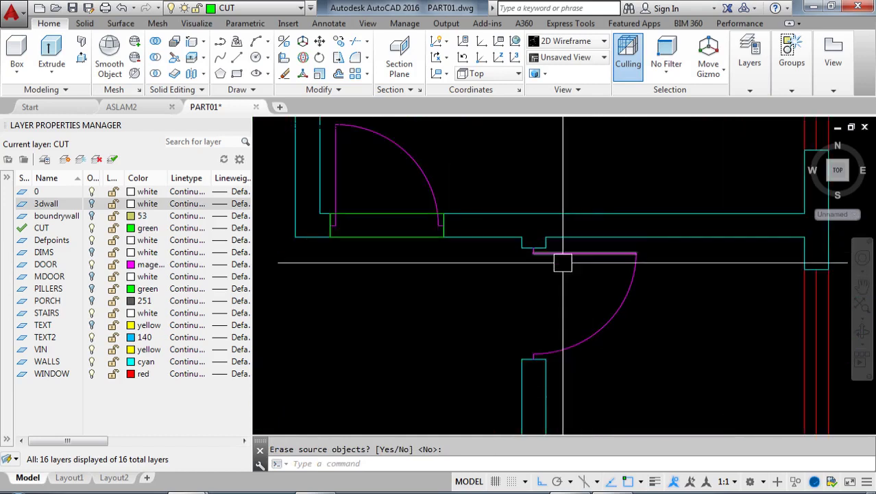
pyautogui.write('RE')
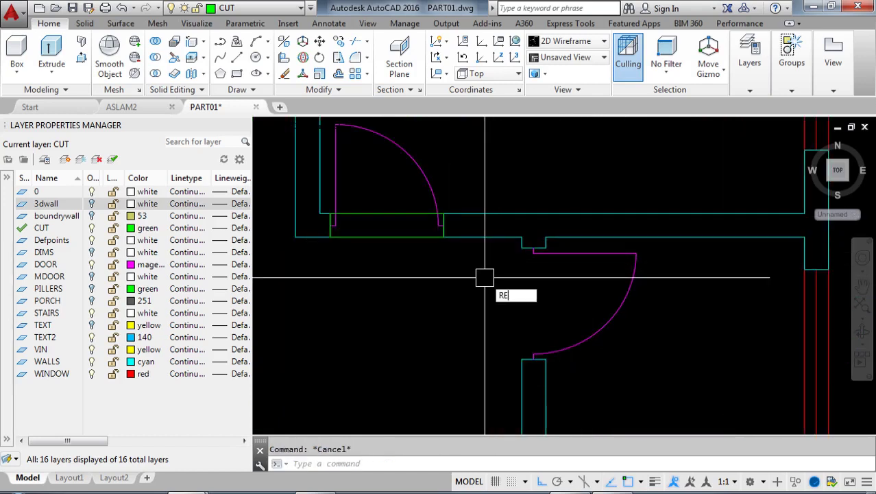
pyautogui.write('C')
pyautogui.press('space')
pyautogui.click(521, 248)
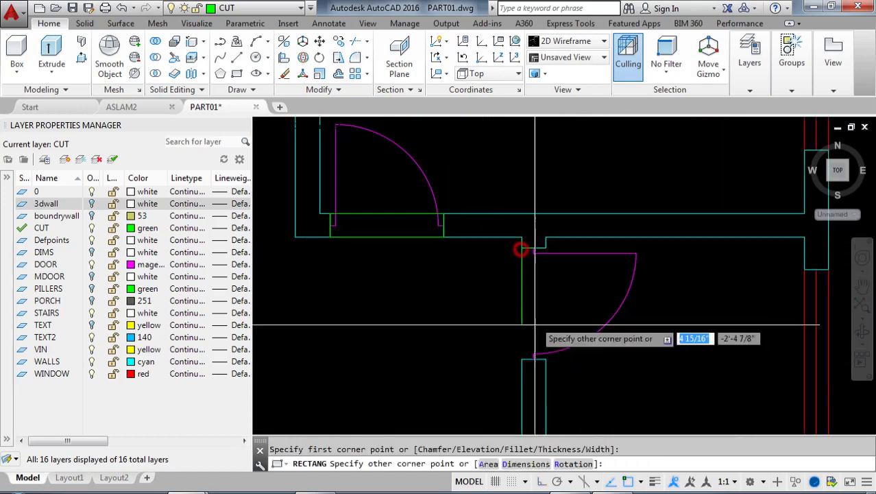
pyautogui.click(545, 359)
# Draw a rectangle over the double-door opening in the north wall of the small entrance room.
pyautogui.scroll(-8, 562, 278)
pyautogui.moveTo(528, 352); pyautogui.dragTo(534, 294, button='middle')
pyautogui.scroll(5, 493, 282)
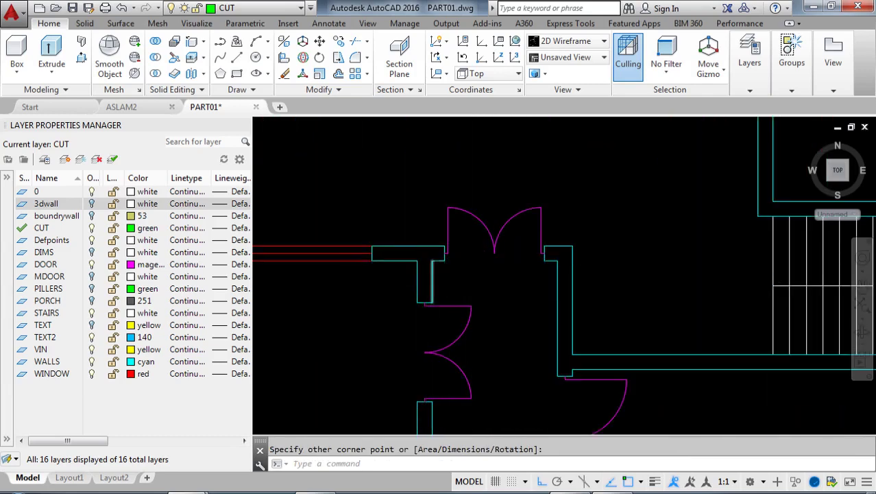
pyautogui.scroll(3, 447, 241)
pyautogui.press('space')
pyautogui.click(456, 238)
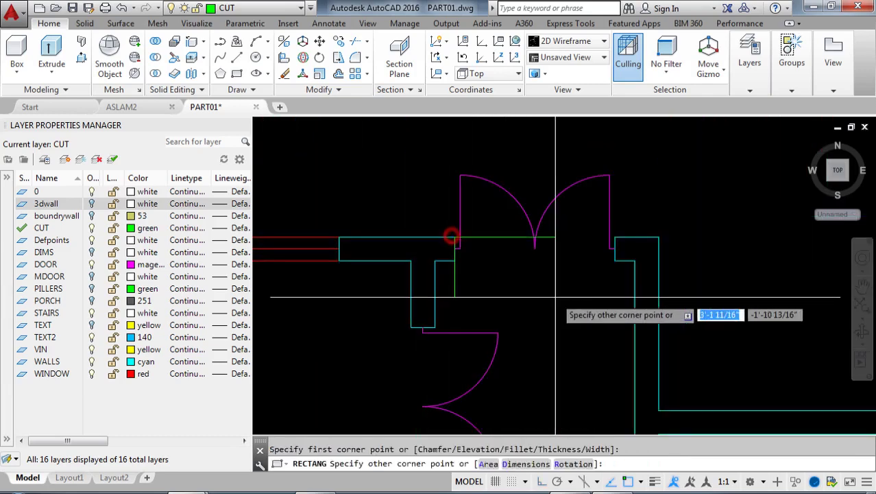
pyautogui.click(615, 262)
# Draw a rectangle over the double-door opening in the west wall of the small entrance room.
pyautogui.moveTo(575, 340); pyautogui.dragTo(597, 203, button='middle')
pyautogui.press('space')
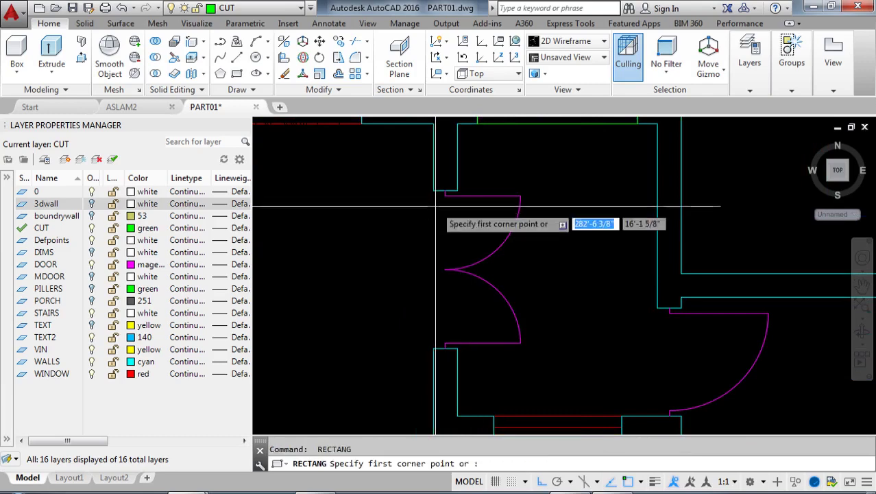
pyautogui.click(434, 191)
pyautogui.click(458, 350)
# Draw a rectangle over the single-door opening in the east wall of the small entrance room.
pyautogui.moveTo(588, 372); pyautogui.dragTo(460, 269, button='middle')
pyautogui.press('space')
pyautogui.click(520, 208)
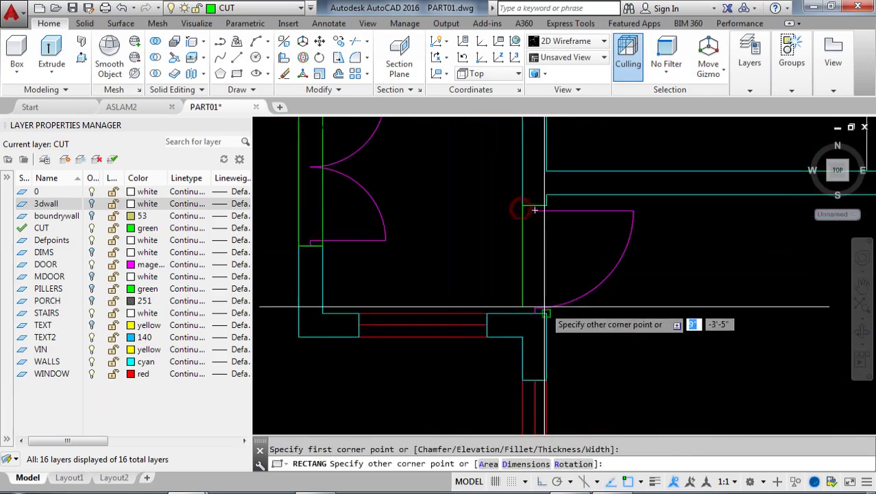
pyautogui.click(544, 312)
# Draw a rectangle over the door opening in the west wall of the small southeast room.
pyautogui.scroll(-5, 499, 273)
pyautogui.moveTo(560, 276); pyautogui.dragTo(405, 261, button='middle')
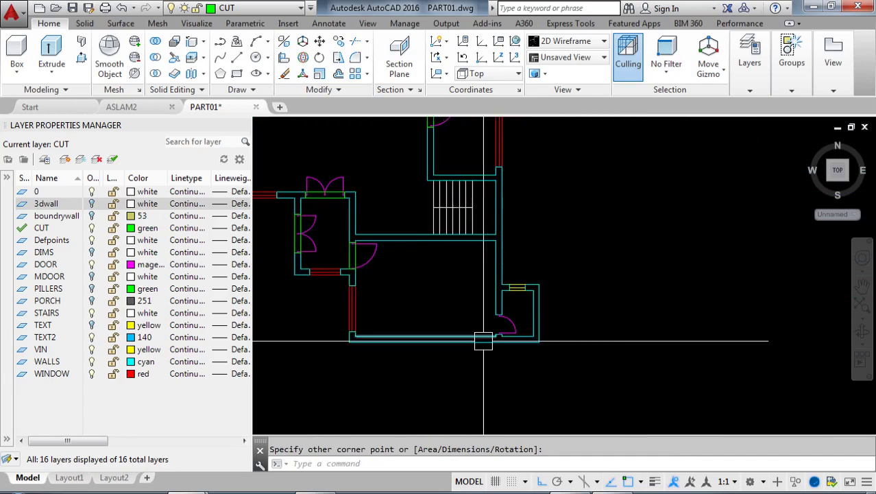
pyautogui.scroll(4, 486, 341)
pyautogui.press('space')
pyautogui.click(508, 273)
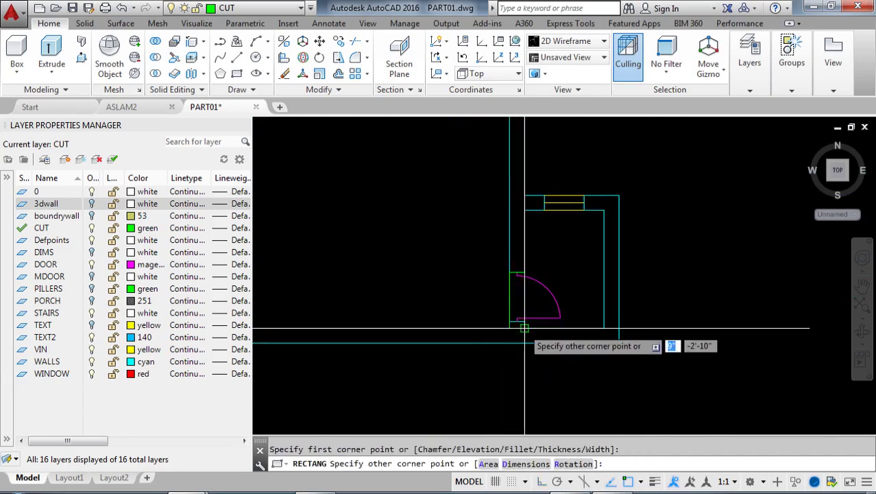
pyautogui.click(524, 324)
# Quick-select all door rectangles by the CUT layer and extrude them 7' high.
pyautogui.scroll(-4, 542, 301)
pyautogui.moveTo(562, 284)
pyautogui.mouseDown(button='middle')
pyautogui.moveTo(516, 337)
pyautogui.moveTo(518, 363)
pyautogui.mouseUp(button='middle')
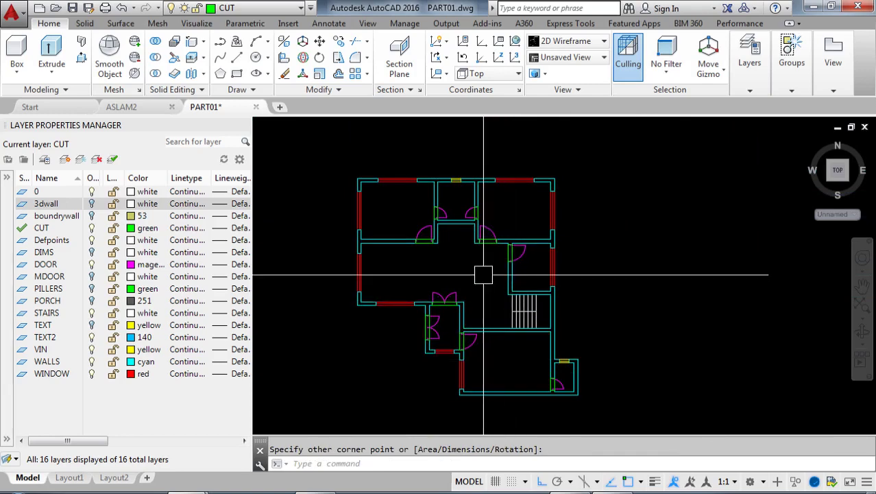
pyautogui.keyDown('shift'); pyautogui.moveTo(483, 275); pyautogui.dragTo(530, 207, button='middle'); pyautogui.keyUp('shift')
pyautogui.scroll(2, 467, 227)
pyautogui.moveTo(467, 229); pyautogui.dragTo(487, 274, button='middle')
pyautogui.rightClick(475, 271)
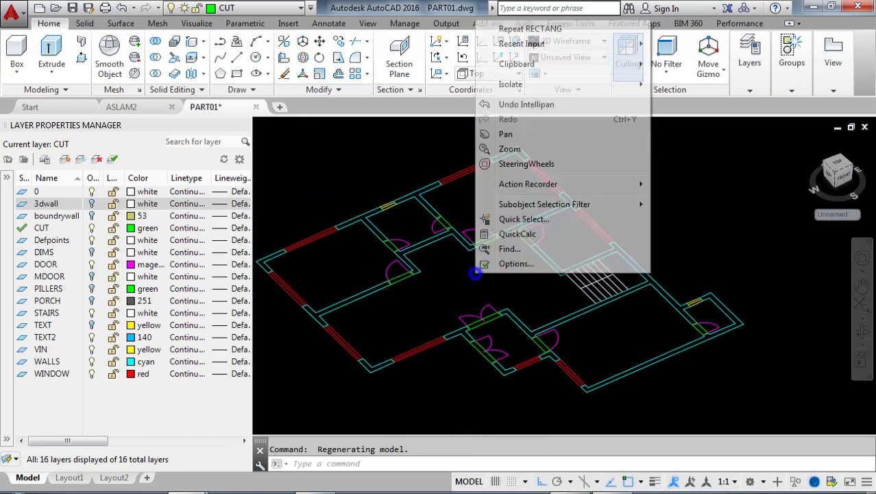
pyautogui.click(515, 219)
pyautogui.click(444, 166)
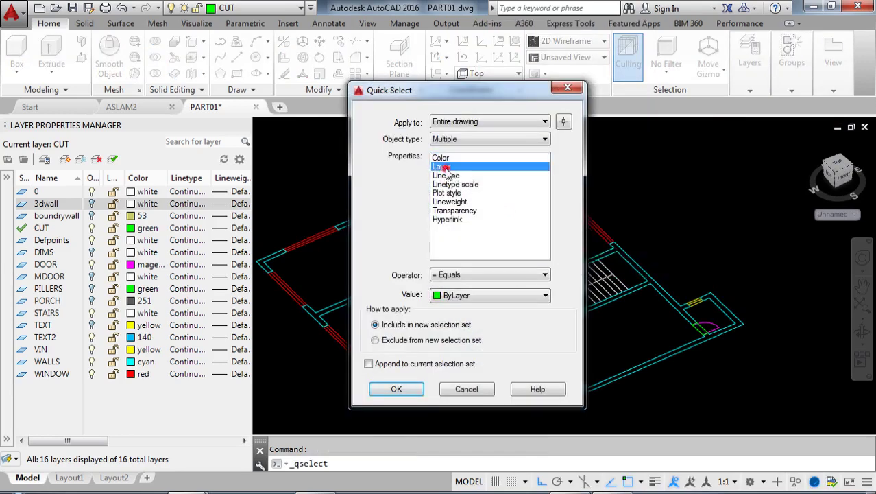
pyautogui.click(398, 389)
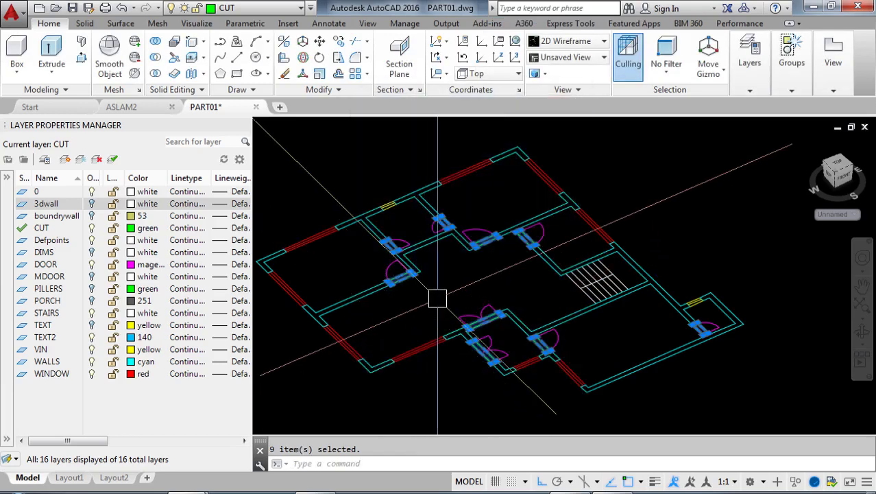
pyautogui.write('EXT')
pyautogui.press('Return')
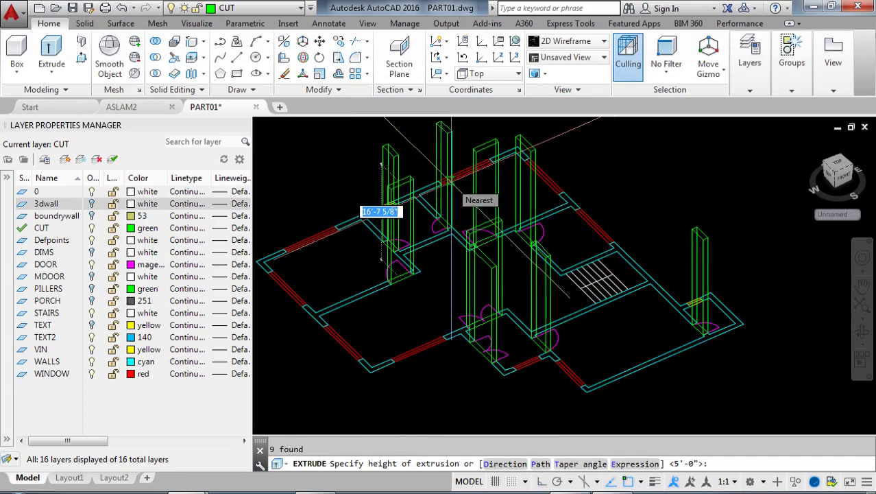
pyautogui.write("7'")
pyautogui.press('Return')
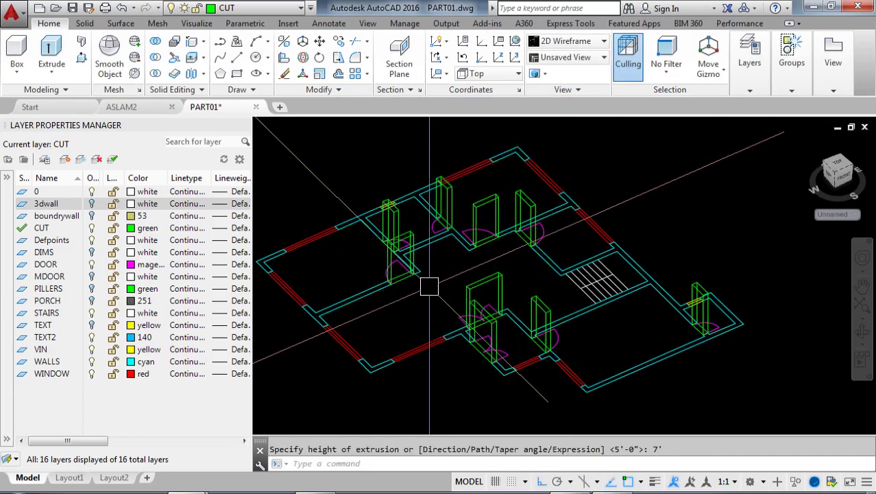
# Turn on the 3dwall layer and subtract all the door boxes from the 3D walls of the subtract-method model.
pyautogui.moveTo(427, 286); pyautogui.dragTo(461, 306, button='middle')
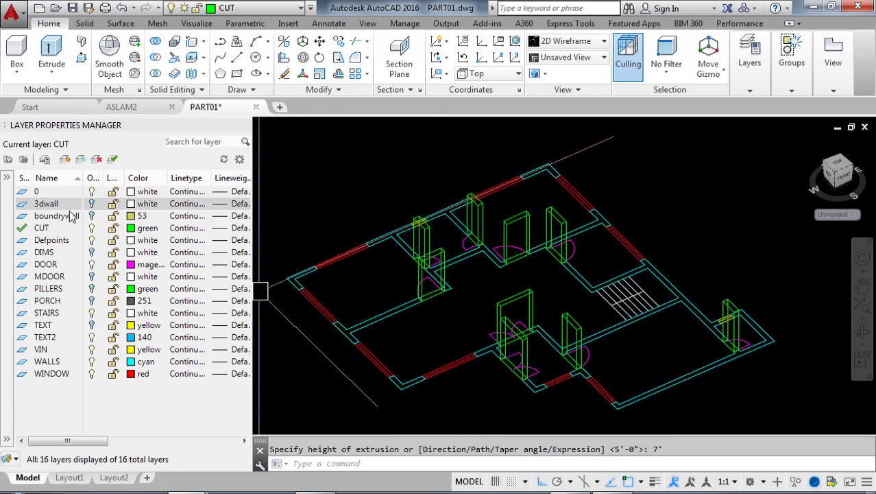
pyautogui.click(92, 203)
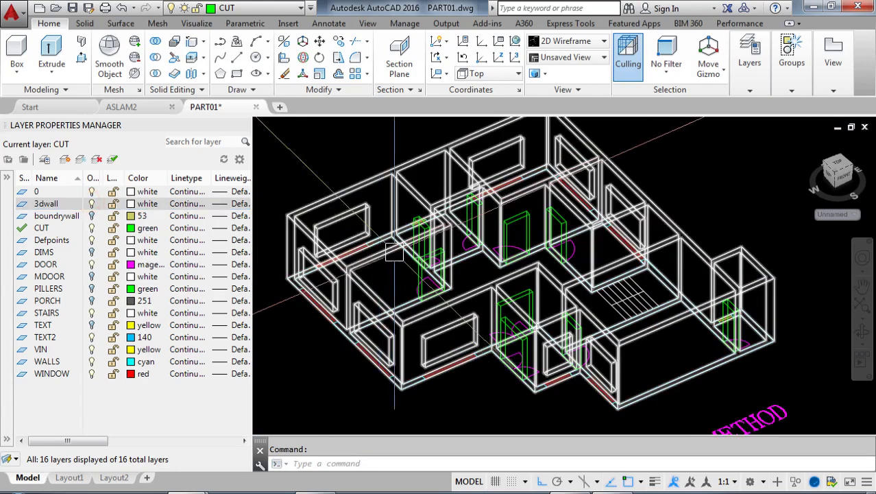
pyautogui.write('S')
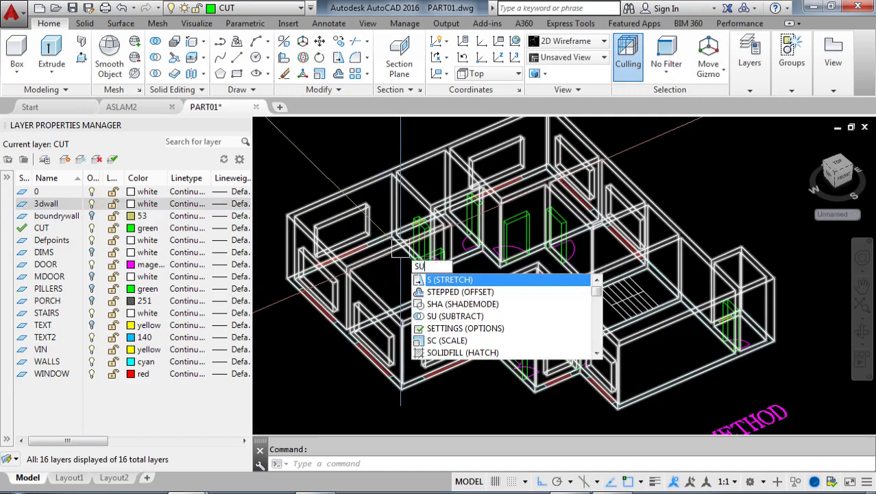
pyautogui.write('U')
pyautogui.press('Return')
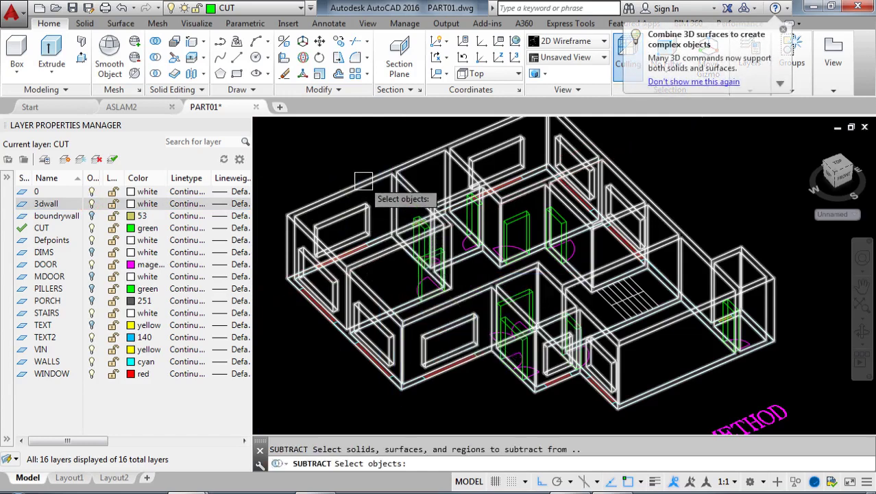
pyautogui.click(363, 180)
pyautogui.scroll(-4, 360, 200)
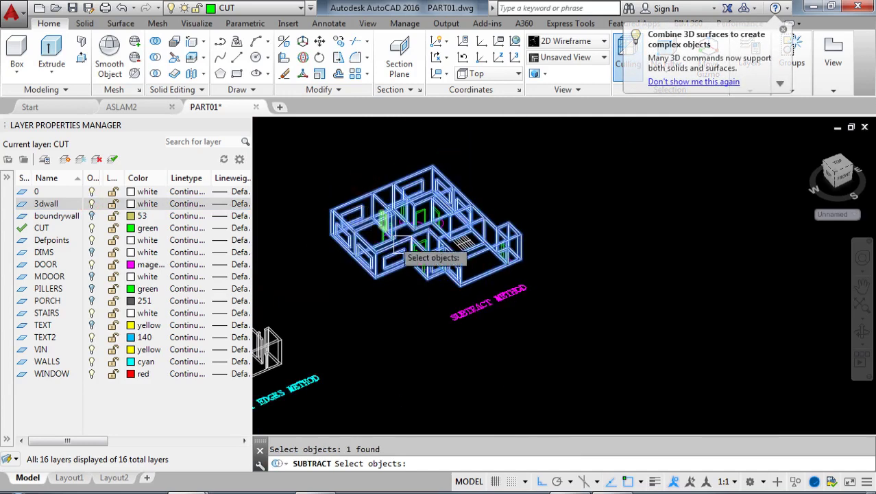
pyautogui.press('Return')
pyautogui.click(597, 348)
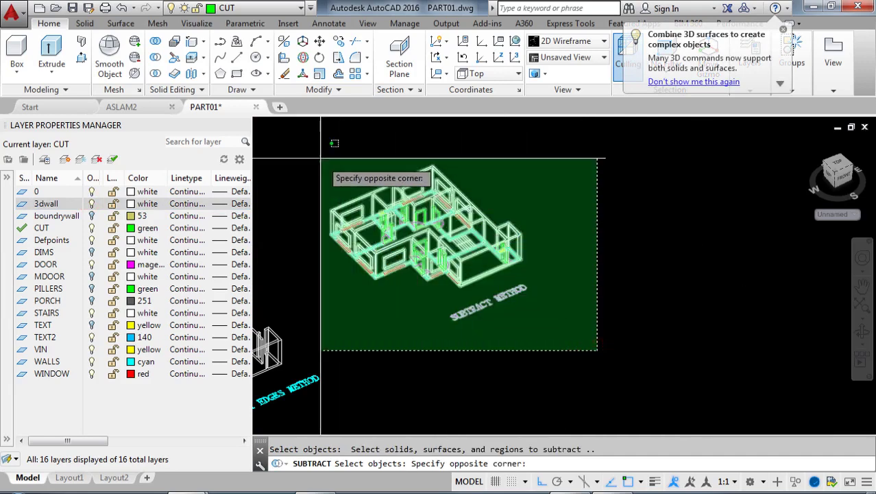
pyautogui.click(317, 154)
pyautogui.press('Escape')
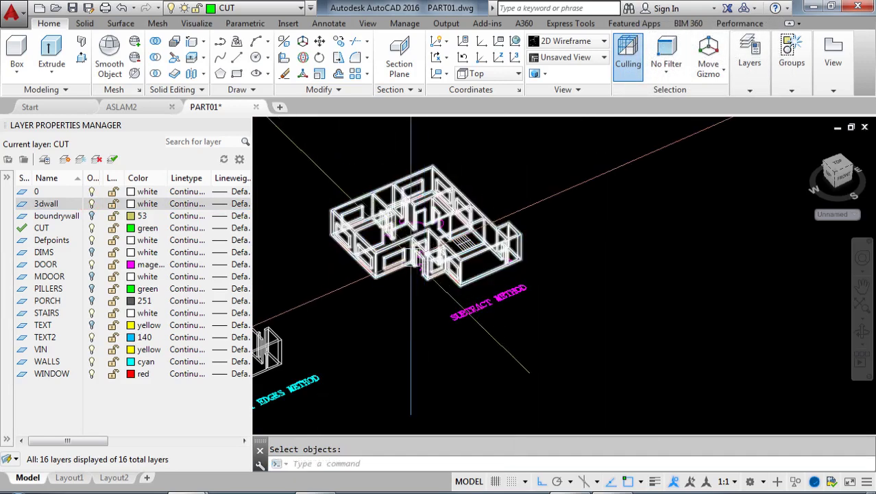
# Shade the subtract-method model with the SHADE command and inspect the door openings.
pyautogui.scroll(5, 417, 302)
pyautogui.write('SH')
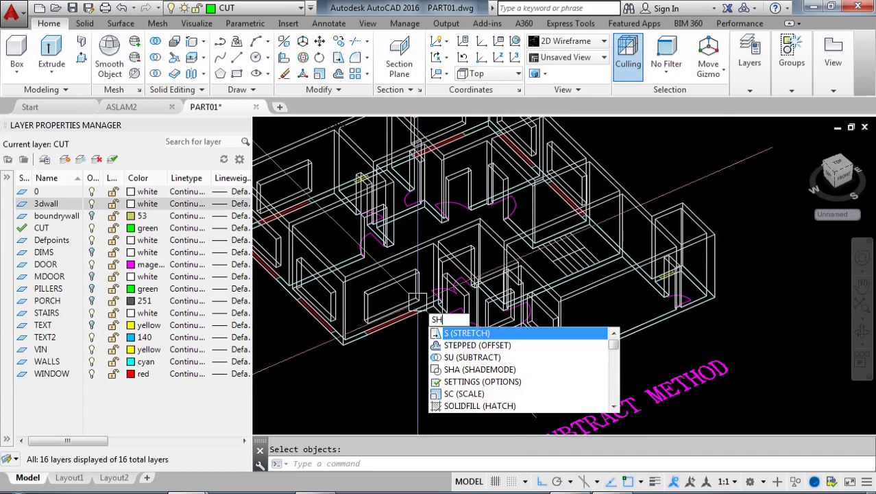
pyautogui.write('ADE')
pyautogui.press('Return')
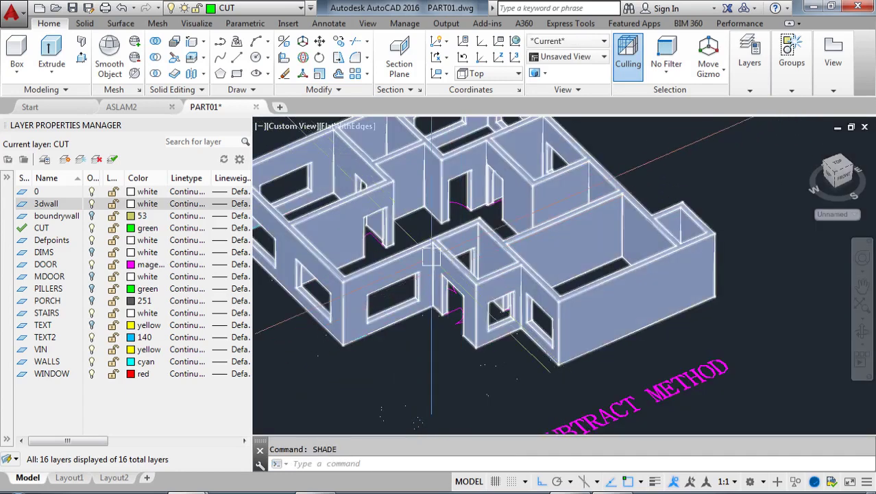
pyautogui.moveTo(432, 255)
pyautogui.keyDown('shift'); pyautogui.mouseDown(button='middle')
pyautogui.moveTo(417, 248)
pyautogui.moveTo(569, 229)
pyautogui.moveTo(527, 255)
pyautogui.moveTo(410, 254)
pyautogui.moveTo(421, 286)
pyautogui.mouseUp(button='middle'); pyautogui.keyUp('shift')
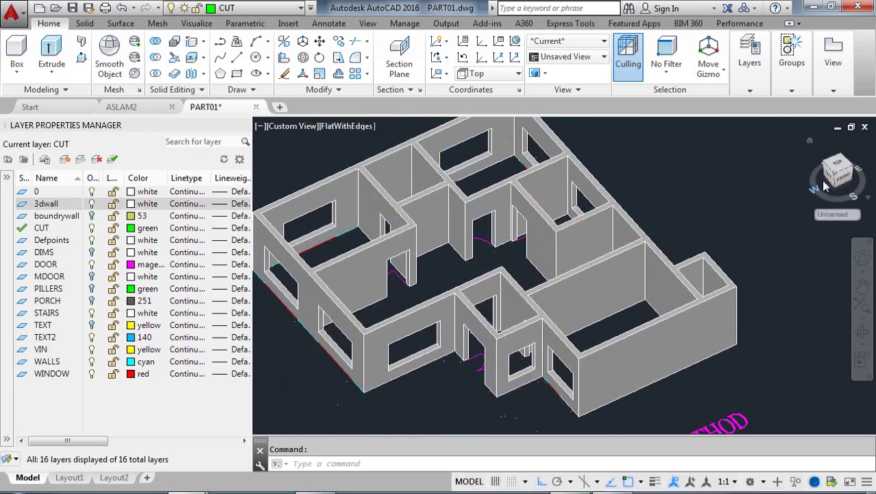
# Return to the top view and set the visual style to 2D Wireframe.
pyautogui.click(837, 166)
pyautogui.scroll(4, 686, 258)
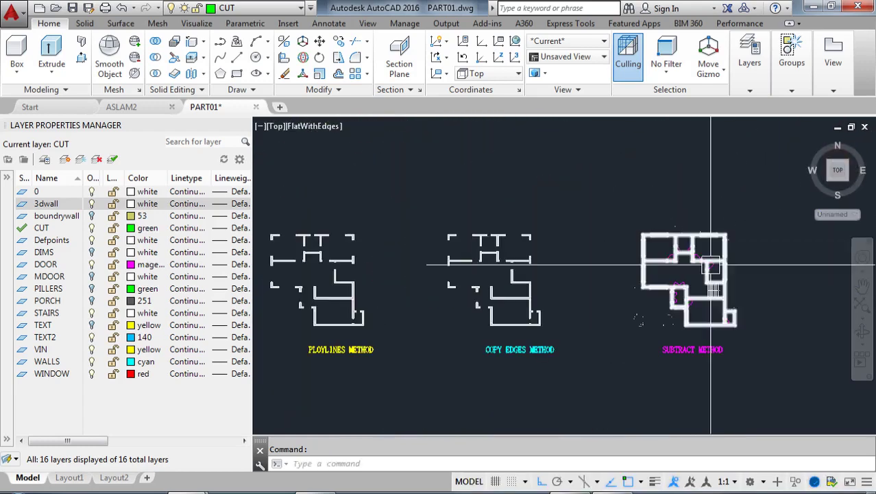
pyautogui.moveTo(721, 253); pyautogui.dragTo(491, 276, button='middle')
pyautogui.click(323, 132)
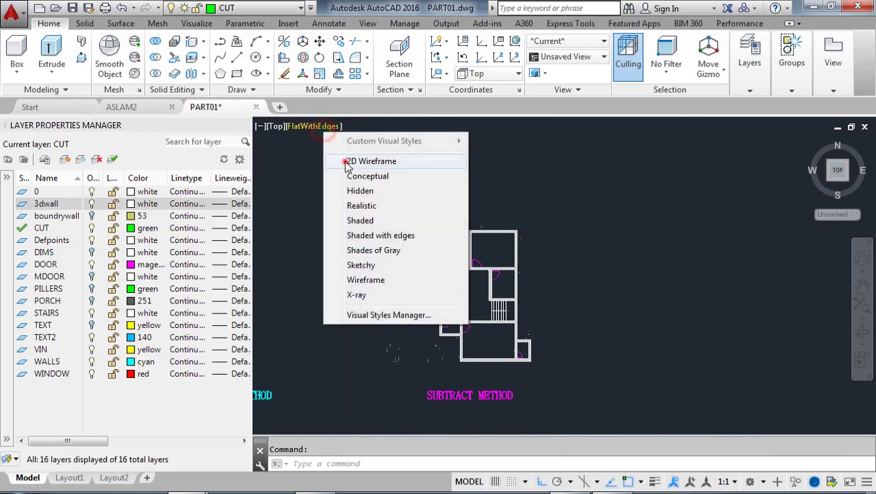
pyautogui.click(353, 161)
# Turn off the 3dwall layer and draw a rectangle over the ventilator in the small central room's north wall.
pyautogui.scroll(5, 434, 220)
pyautogui.moveTo(470, 250); pyautogui.dragTo(466, 238, button='middle')
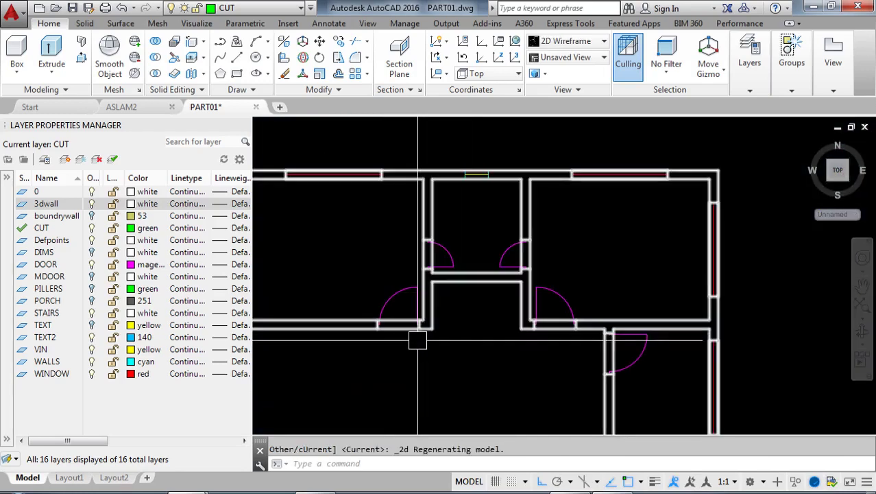
pyautogui.click(91, 204)
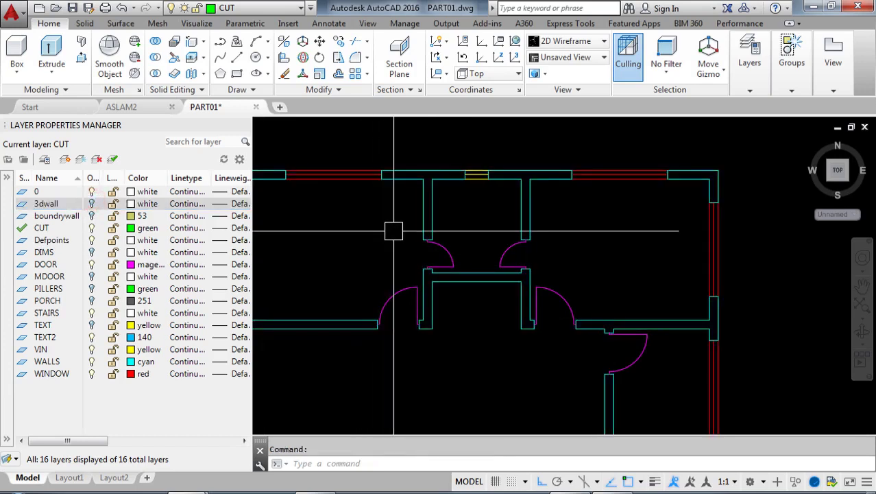
pyautogui.write('C')
pyautogui.press('Return')
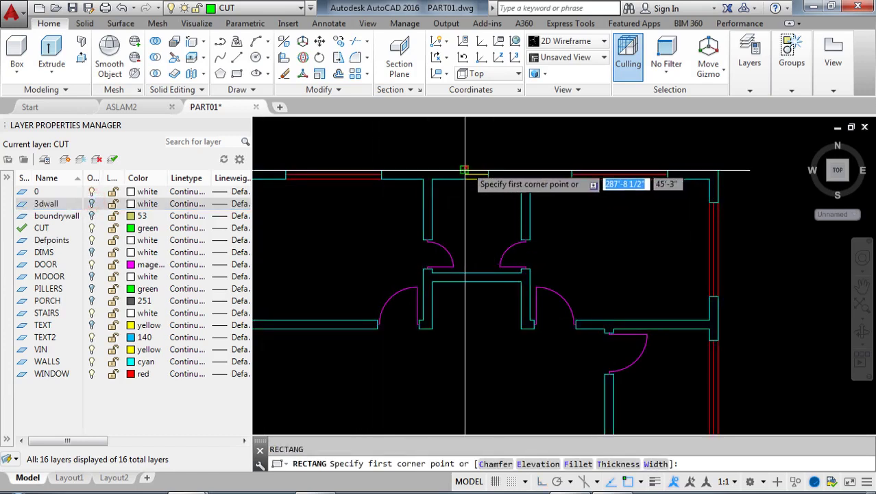
pyautogui.click(466, 165)
pyautogui.click(488, 179)
# Draw a rectangle over the ventilator in the north wall of the small southeast room.
pyautogui.scroll(-6, 513, 209)
pyautogui.moveTo(563, 322); pyautogui.dragTo(446, 231, button='middle')
pyautogui.scroll(8, 488, 279)
pyautogui.press('Return')
pyautogui.click(454, 240)
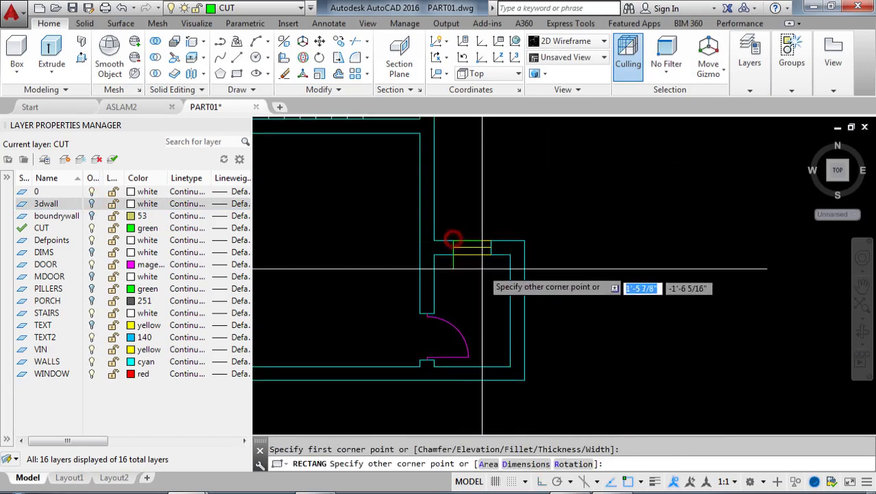
pyautogui.click(491, 254)
# Extrude the two ventilator rectangles in the small central room's and small southeast room's north walls to a height of 24 inches.
pyautogui.scroll(-4, 528, 285)
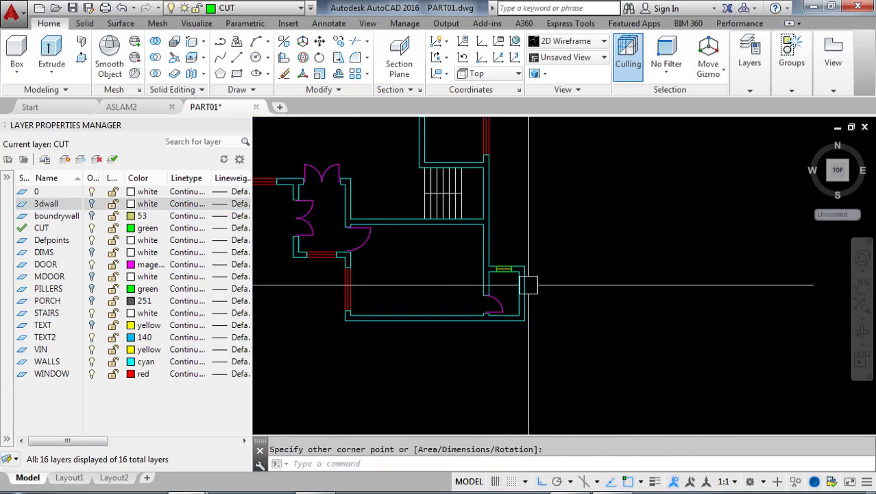
pyautogui.keyDown('shift'); pyautogui.moveTo(463, 285); pyautogui.dragTo(473, 225, button='middle'); pyautogui.keyUp('shift')
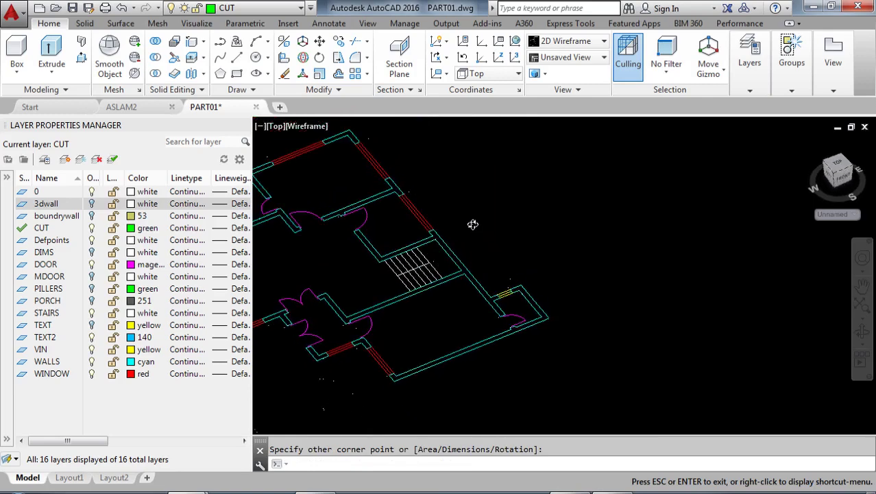
pyautogui.scroll(4, 502, 291)
pyautogui.click(505, 292)
pyautogui.scroll(-4, 503, 291)
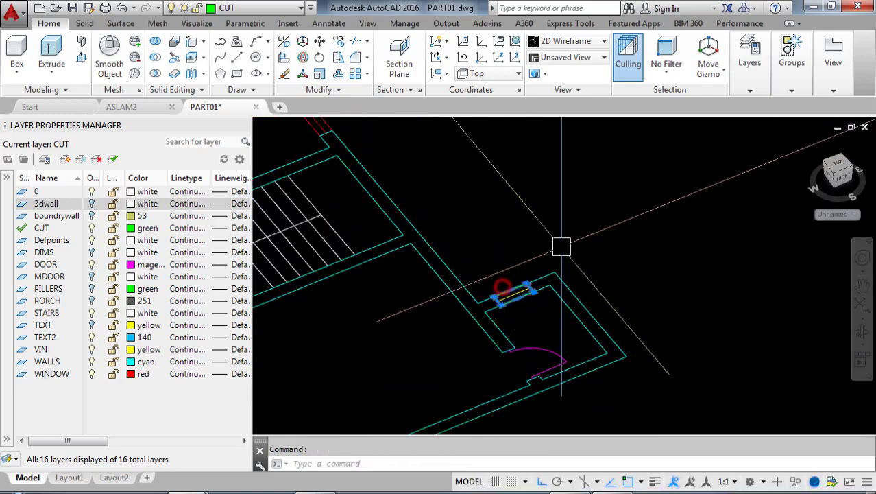
pyautogui.moveTo(328, 229); pyautogui.dragTo(473, 298, button='middle')
pyautogui.scroll(4, 455, 229)
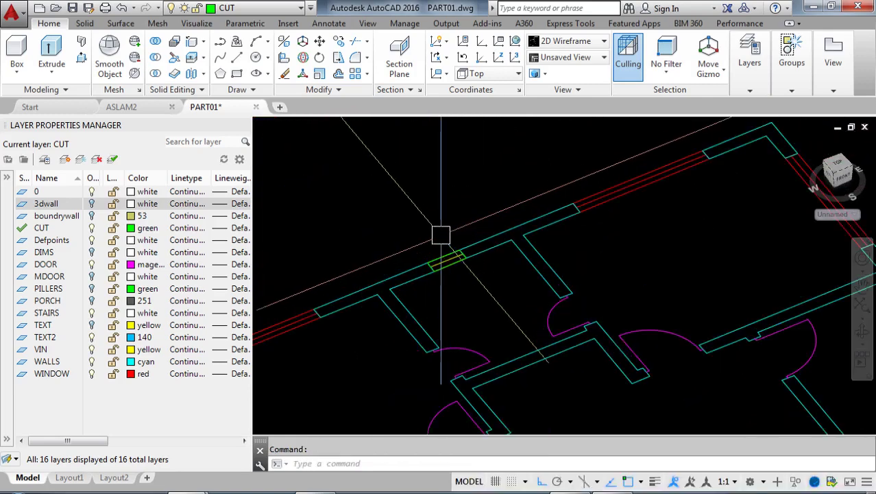
pyautogui.scroll(-5, 438, 251)
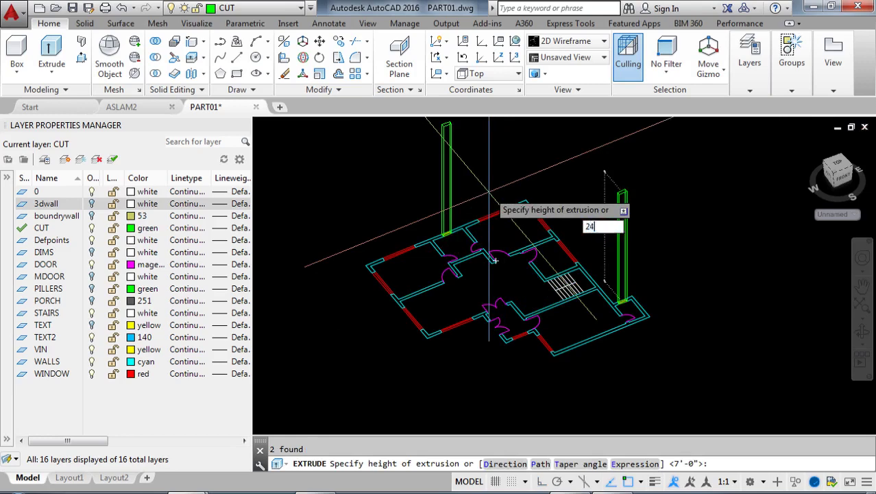
pyautogui.press('Return')
# Move the two extruded ventilator boxes 8' straight up along the Z axis.
pyautogui.scroll(5, 616, 284)
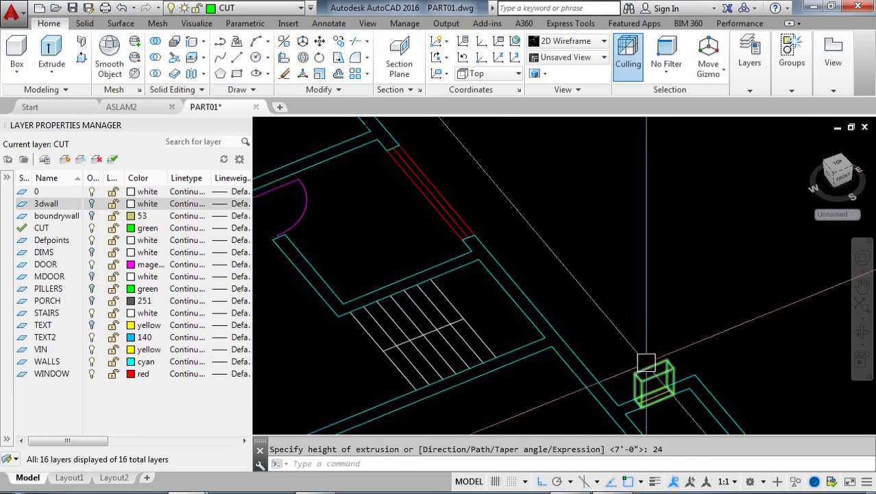
pyautogui.press('Return')
pyautogui.scroll(-6, 646, 363)
pyautogui.scroll(6, 538, 248)
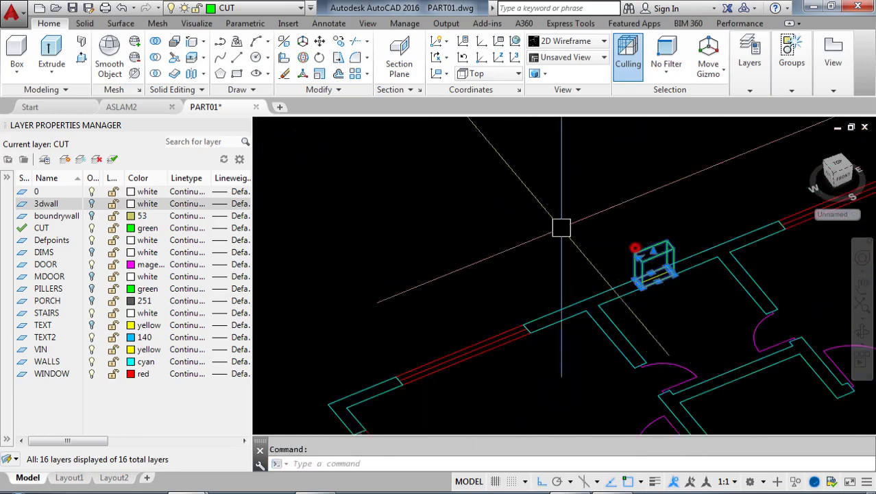
pyautogui.scroll(-6, 561, 228)
pyautogui.scroll(2, 670, 334)
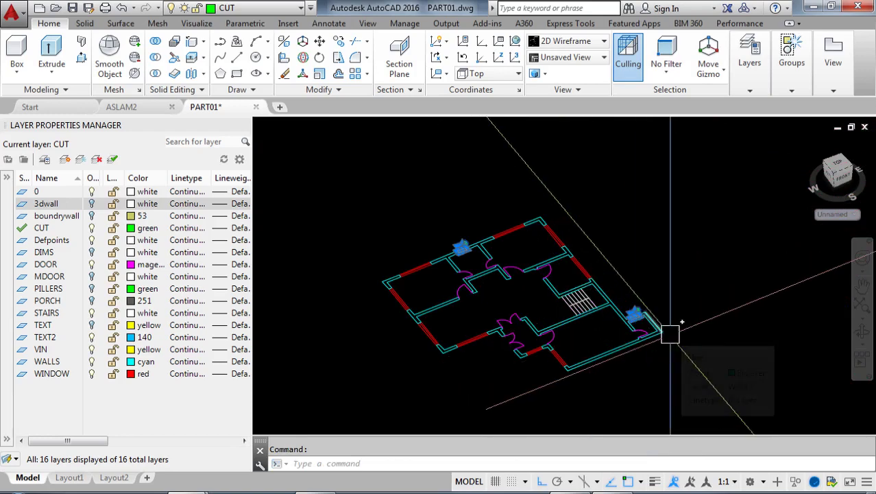
pyautogui.write('m')
pyautogui.press('Return')
pyautogui.click(724, 400)
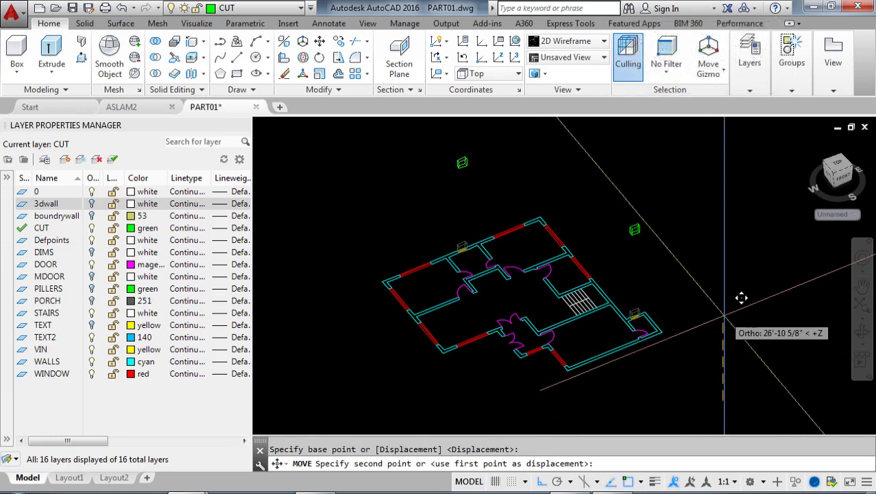
pyautogui.write('8')
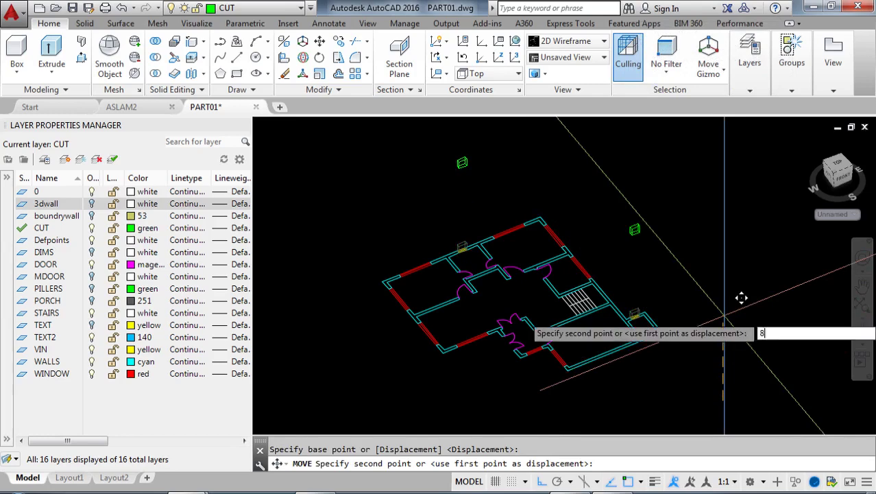
pyautogui.press('Return')
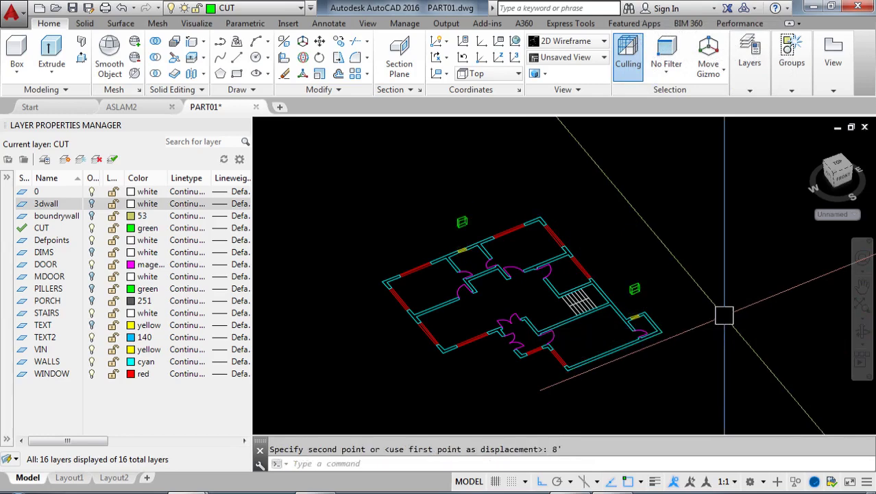
# Turn on the 3dwall layer and subtract both raised ventilator boxes from the 3D wall solid.
pyautogui.click(91, 204)
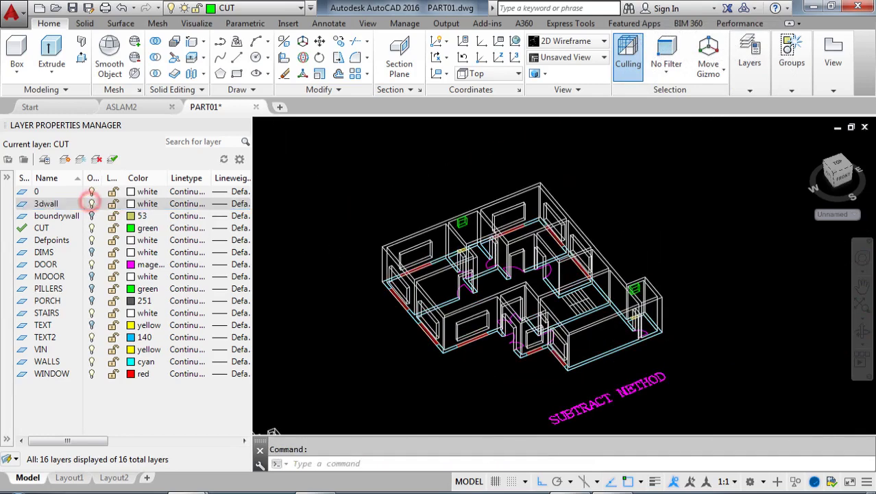
pyautogui.scroll(3, 434, 214)
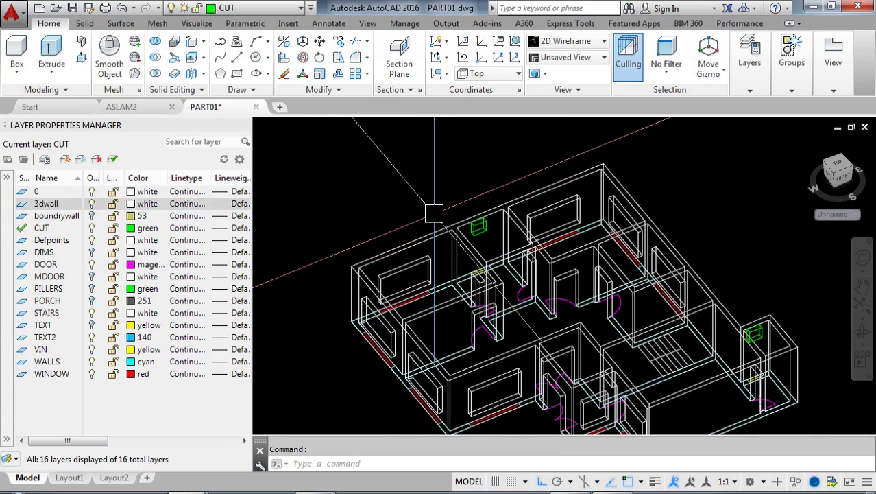
pyautogui.write('u')
pyautogui.press('Return')
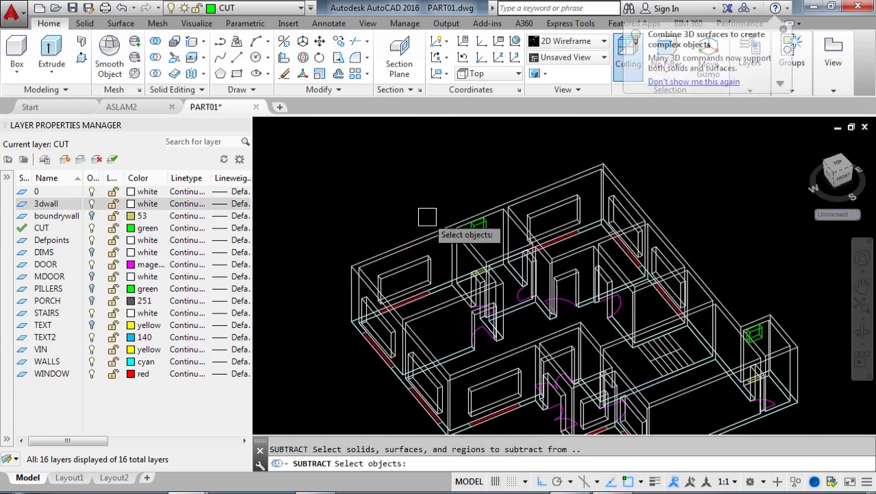
pyautogui.click(417, 233)
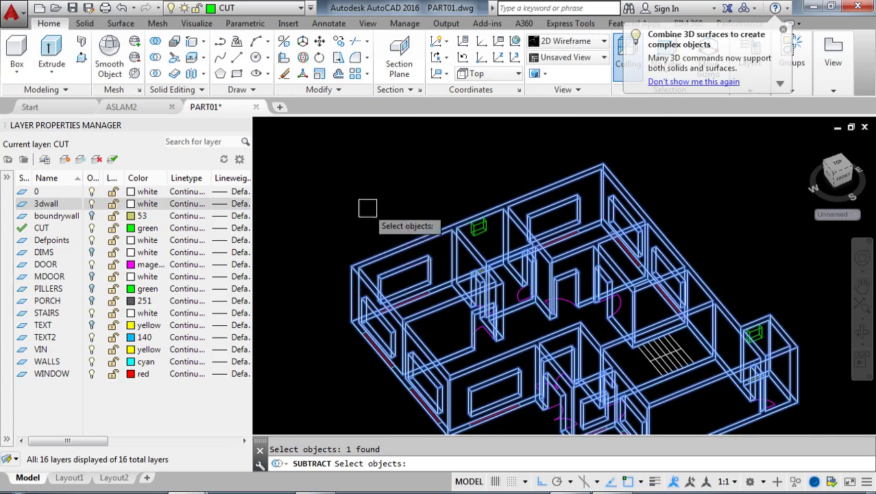
pyautogui.scroll(-2, 431, 190)
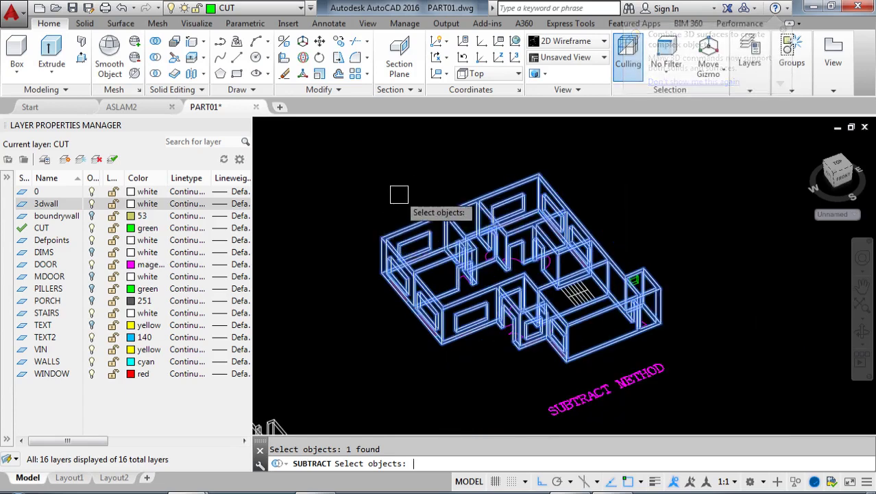
pyautogui.press('Return')
pyautogui.click(709, 392)
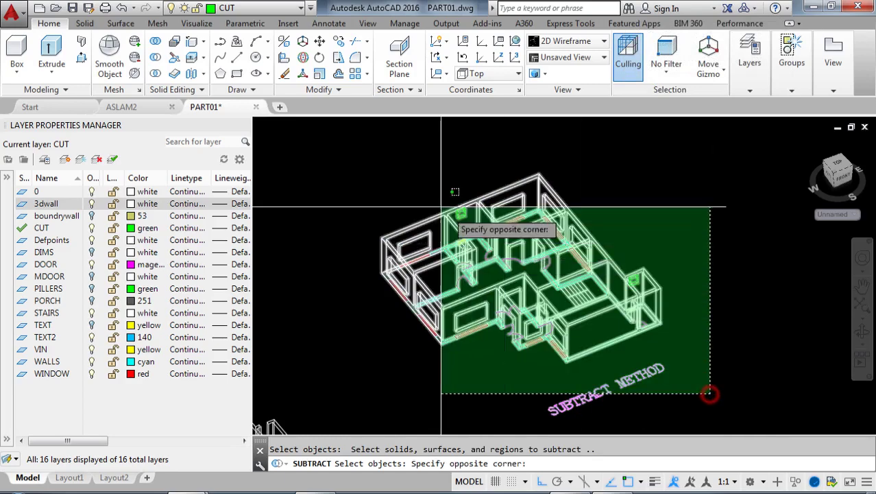
pyautogui.click(364, 146)
pyautogui.press('Return')
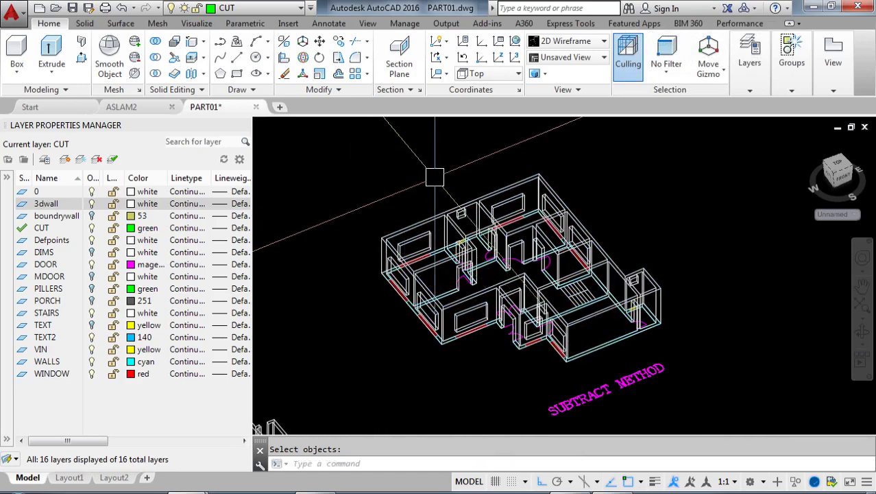
# Examine the ventilator openings in the subtract-method walls and compare them with the box, polylines and copy edges method models.
pyautogui.scroll(2, 459, 214)
pyautogui.moveTo(459, 216); pyautogui.dragTo(438, 198, button='middle')
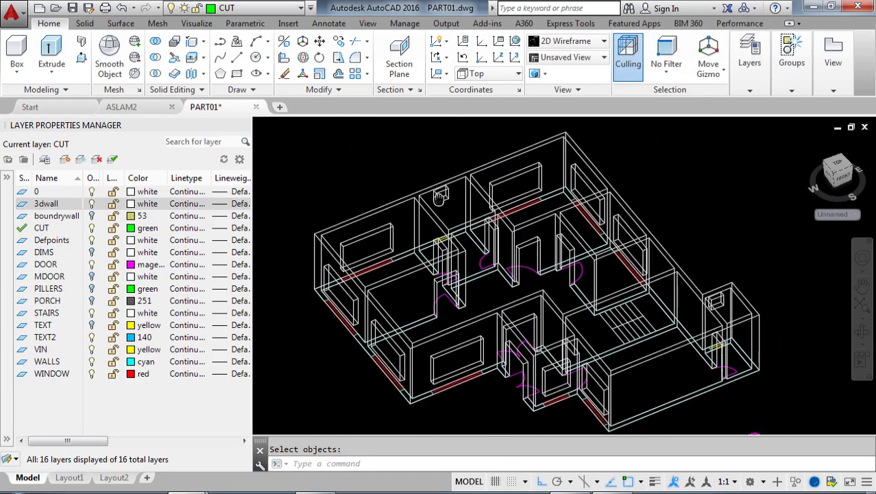
pyautogui.scroll(-5, 418, 199)
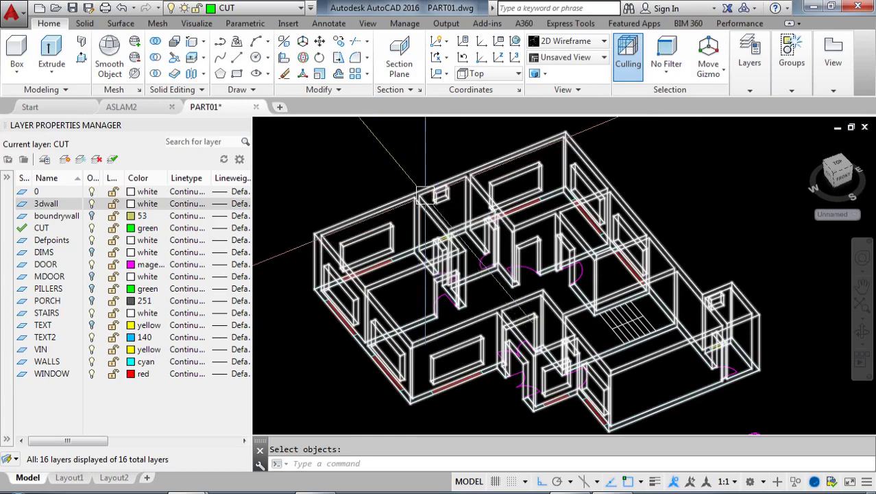
pyautogui.moveTo(337, 317); pyautogui.dragTo(477, 327, button='middle')
pyautogui.scroll(4, 446, 352)
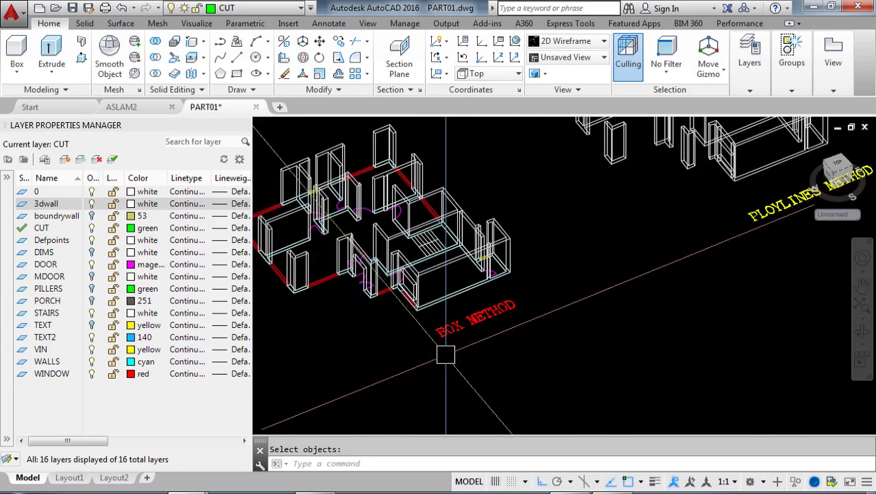
pyautogui.scroll(-4, 450, 349)
pyautogui.scroll(4, 581, 296)
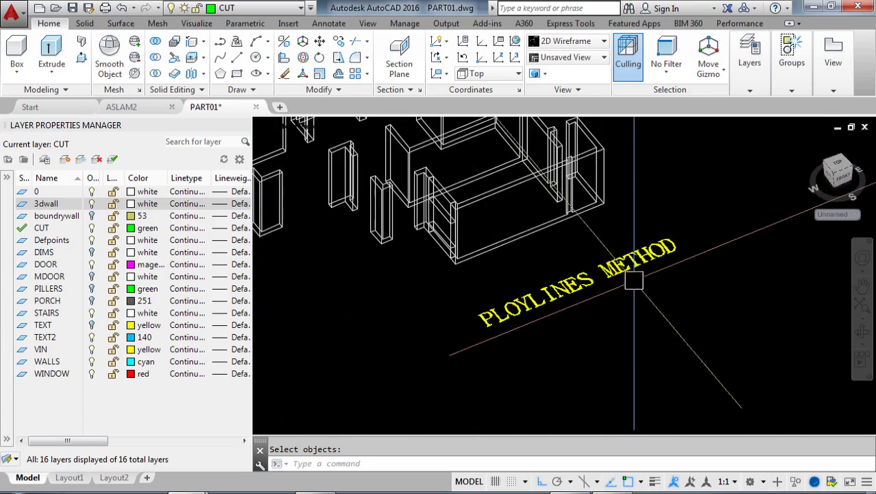
pyautogui.scroll(-5, 634, 280)
pyautogui.scroll(4, 723, 288)
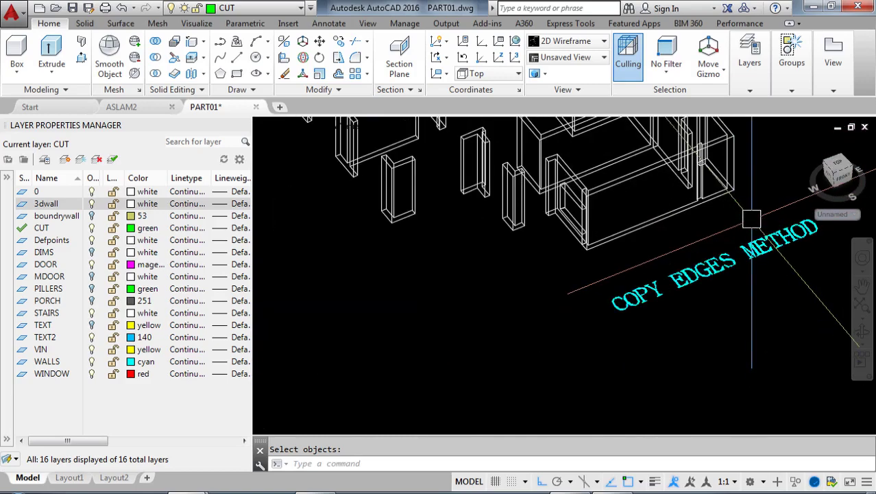
pyautogui.moveTo(739, 221); pyautogui.dragTo(574, 275, button='middle')
pyautogui.scroll(-4, 576, 275)
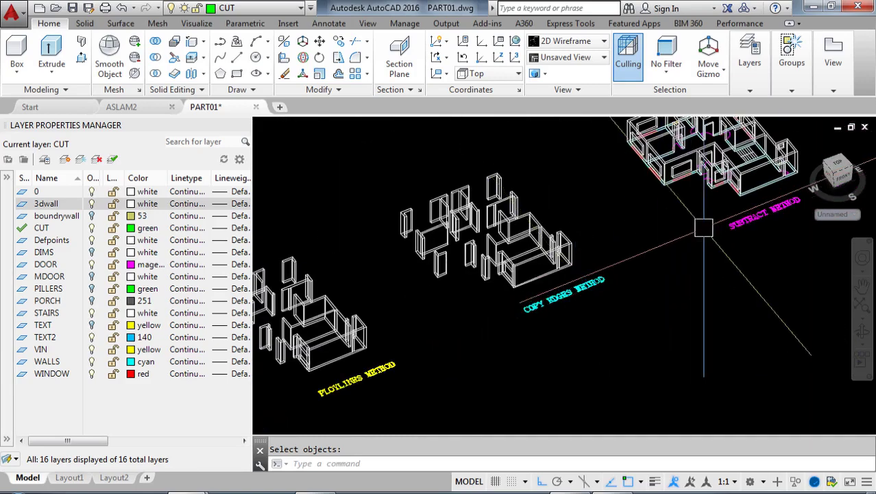
pyautogui.moveTo(704, 228); pyautogui.dragTo(526, 376, button='middle')
pyautogui.scroll(4, 596, 306)
pyautogui.scroll(-3, 596, 306)
pyautogui.scroll(3, 475, 360)
pyautogui.moveTo(475, 359); pyautogui.dragTo(443, 411, button='middle')
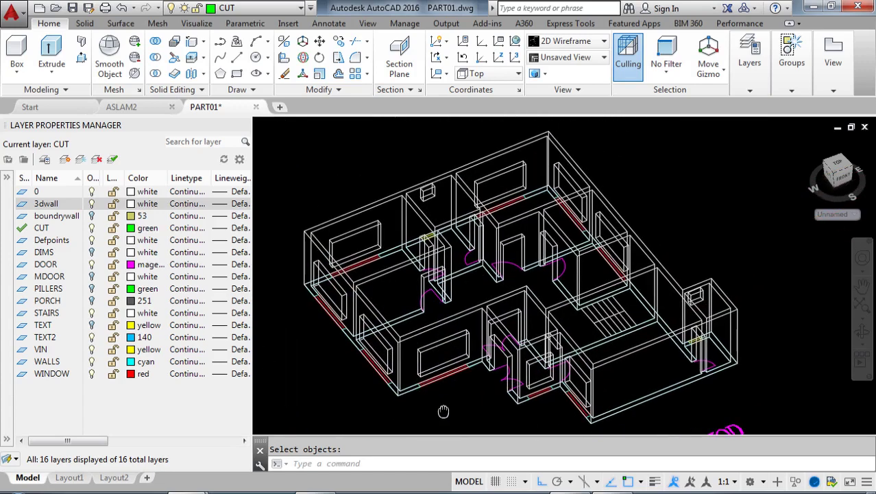